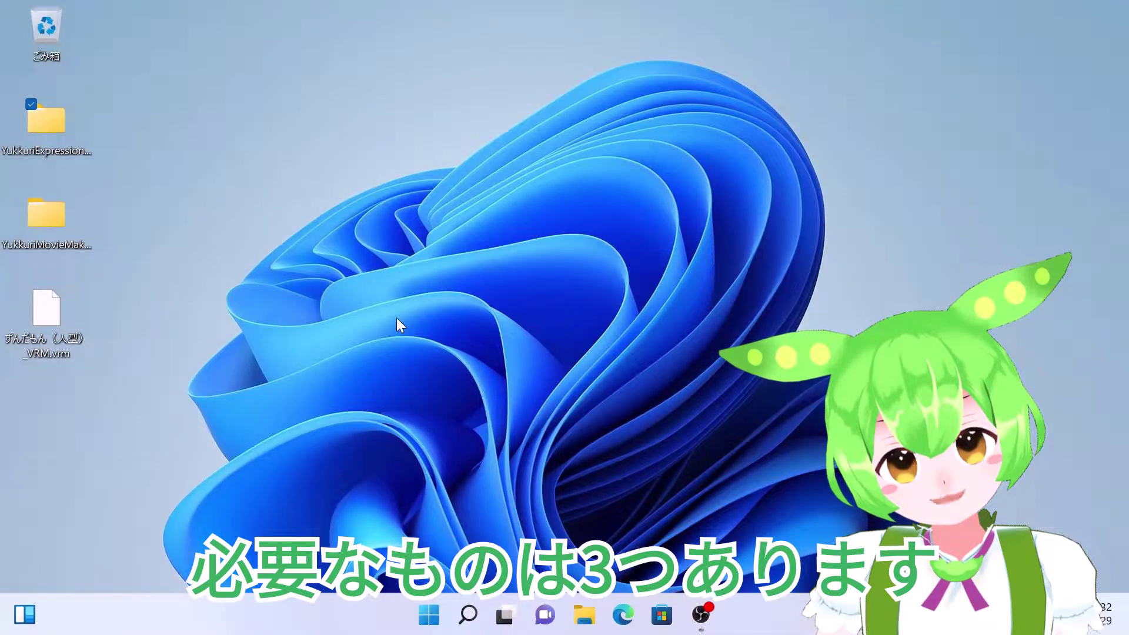
- Open the YukkuriExpressionDifferenceMaker desktop folder and start YukkuriExpressionDifferenceMaker.exe
click(54, 146)
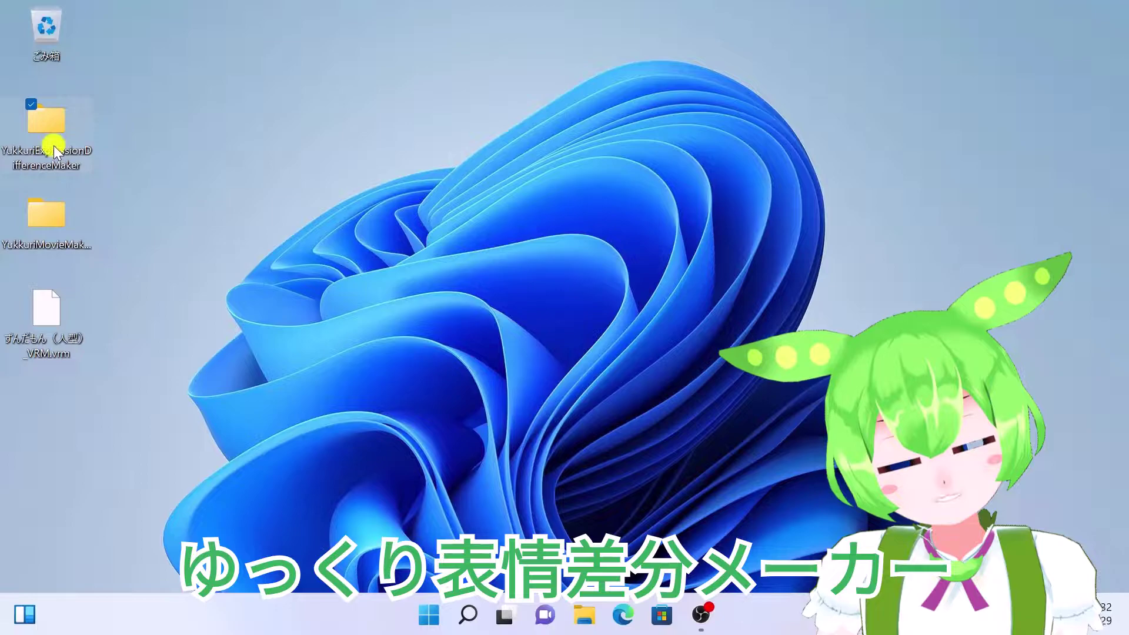
double_click(54, 146)
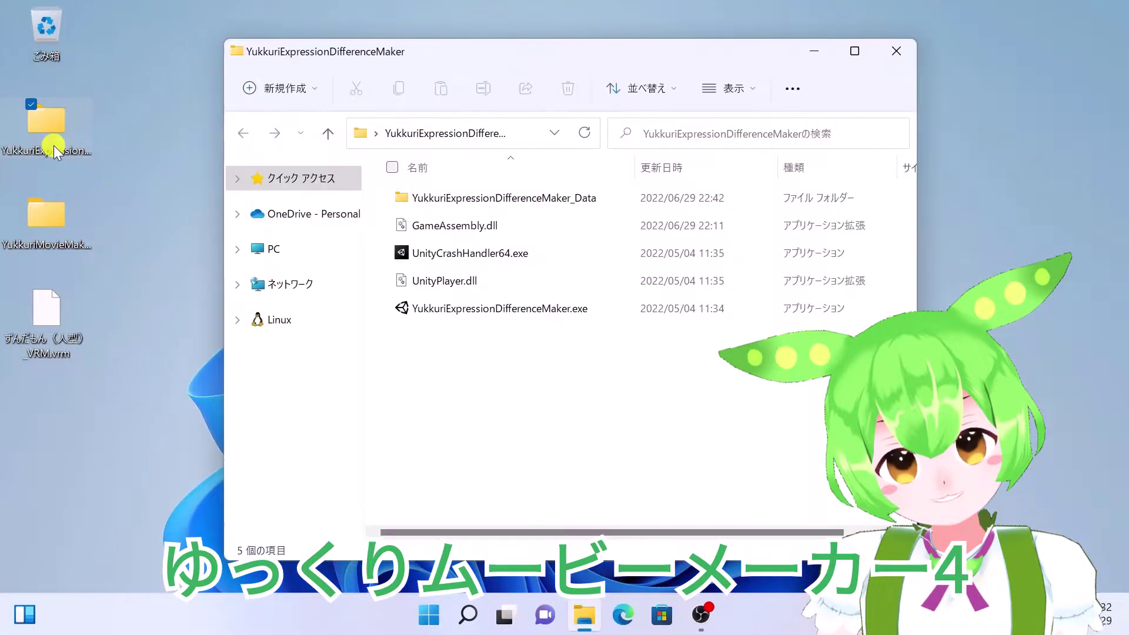
double_click(441, 309)
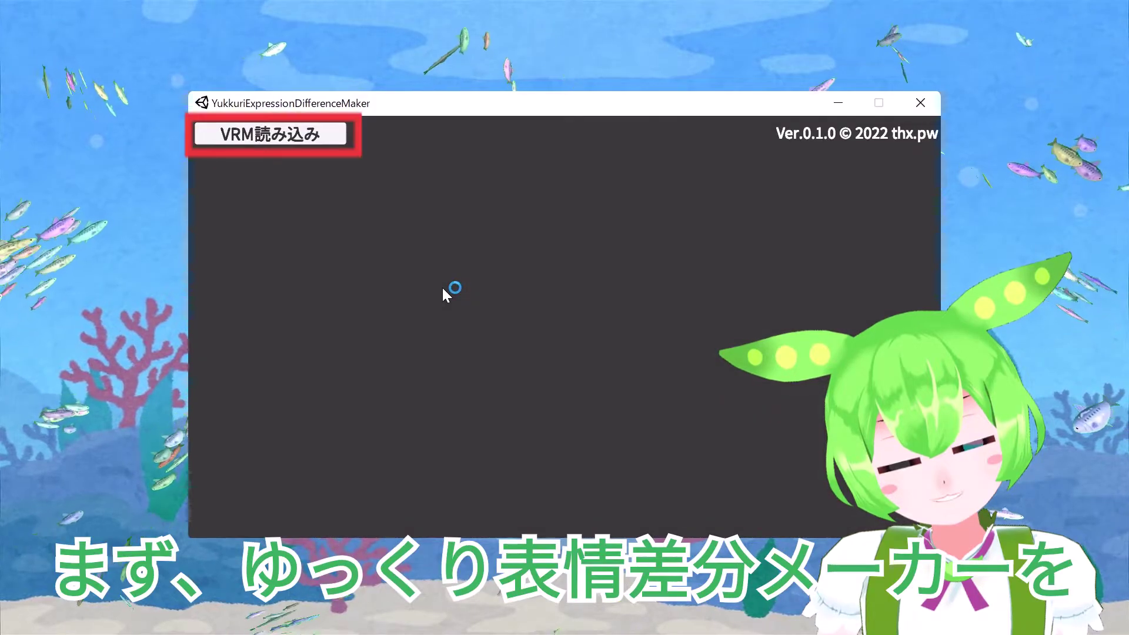
- Load ずんだもん（人型）_VRM.vrm from the Desktop through VRM読み込み
click(287, 139)
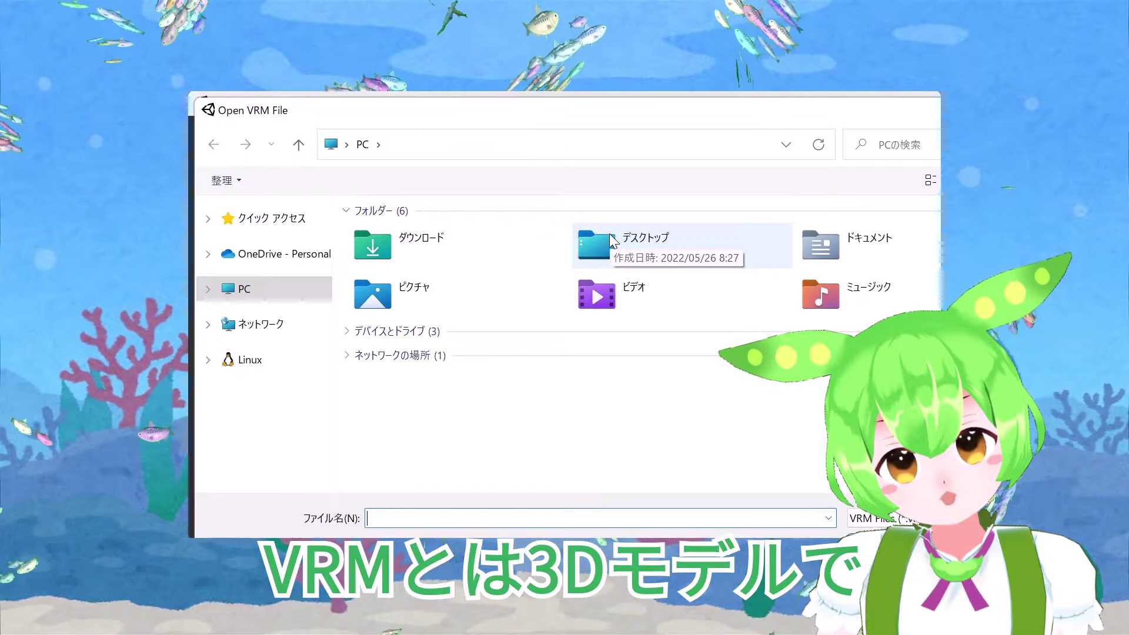
double_click(609, 234)
click(609, 234)
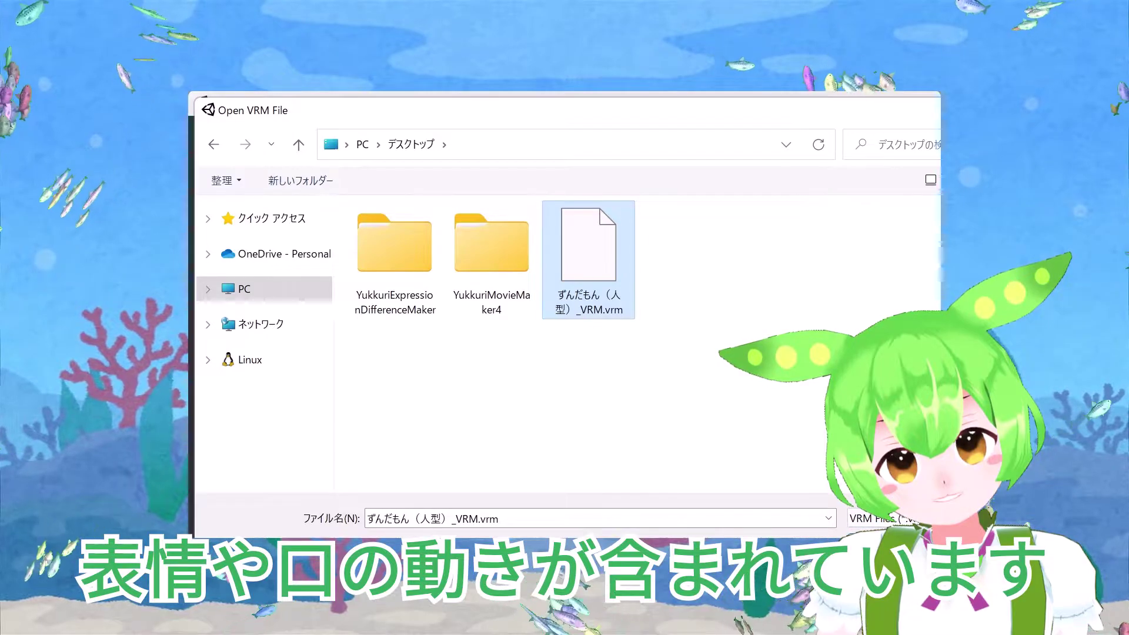
key(Return)
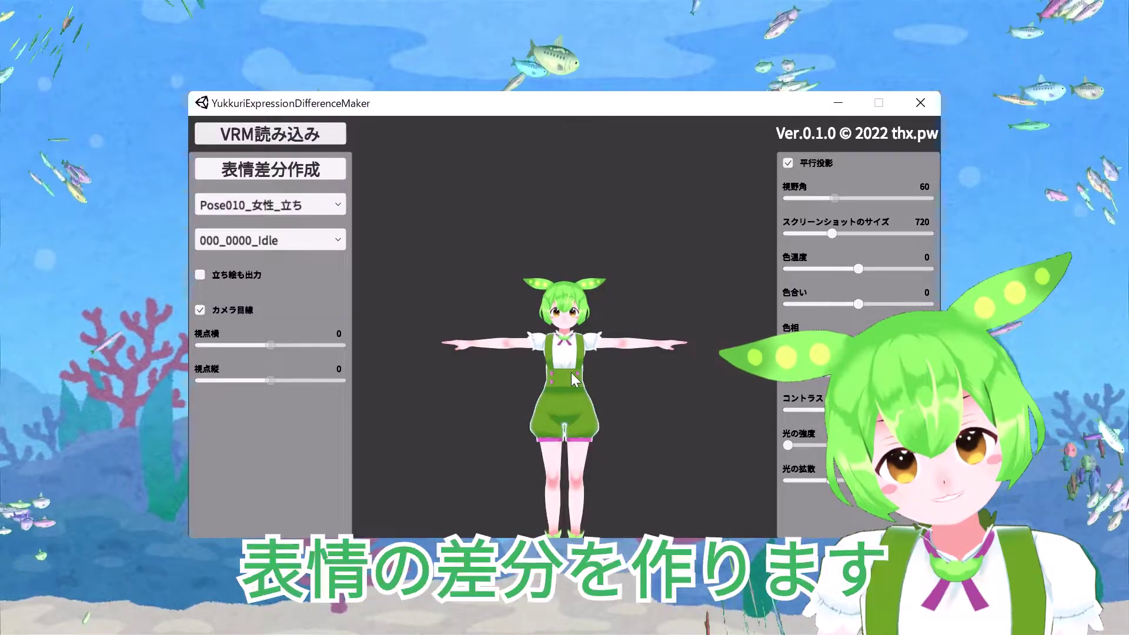
- Zoom, pan and rotate the preview until Zundamon's eyes and mouth are clearly visible
click(558, 306)
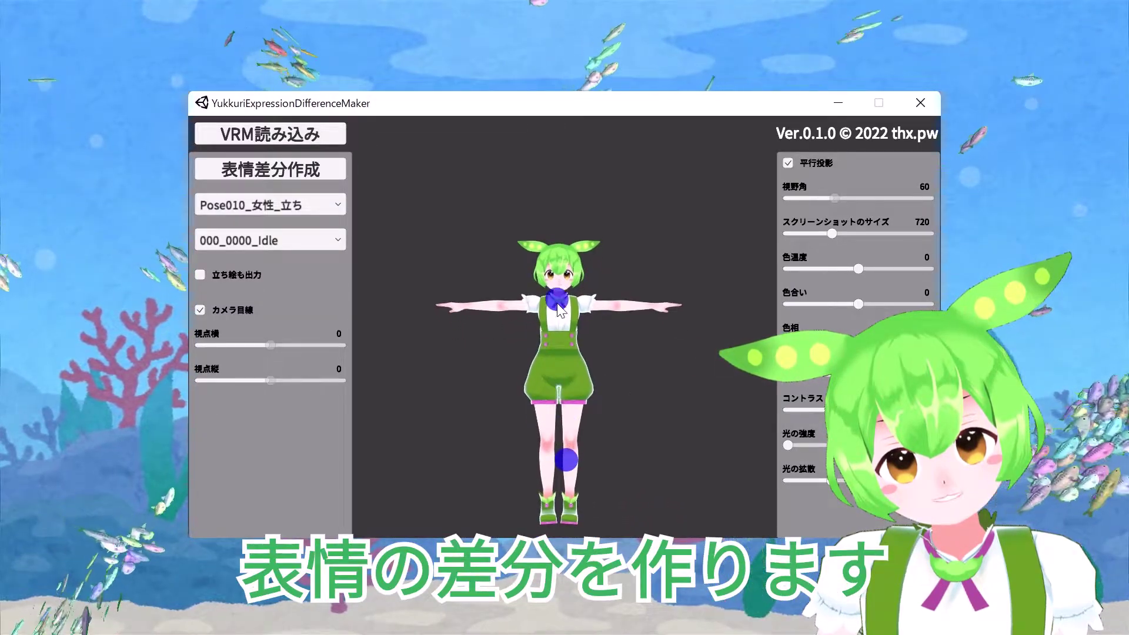
scroll(558, 309, down, 3)
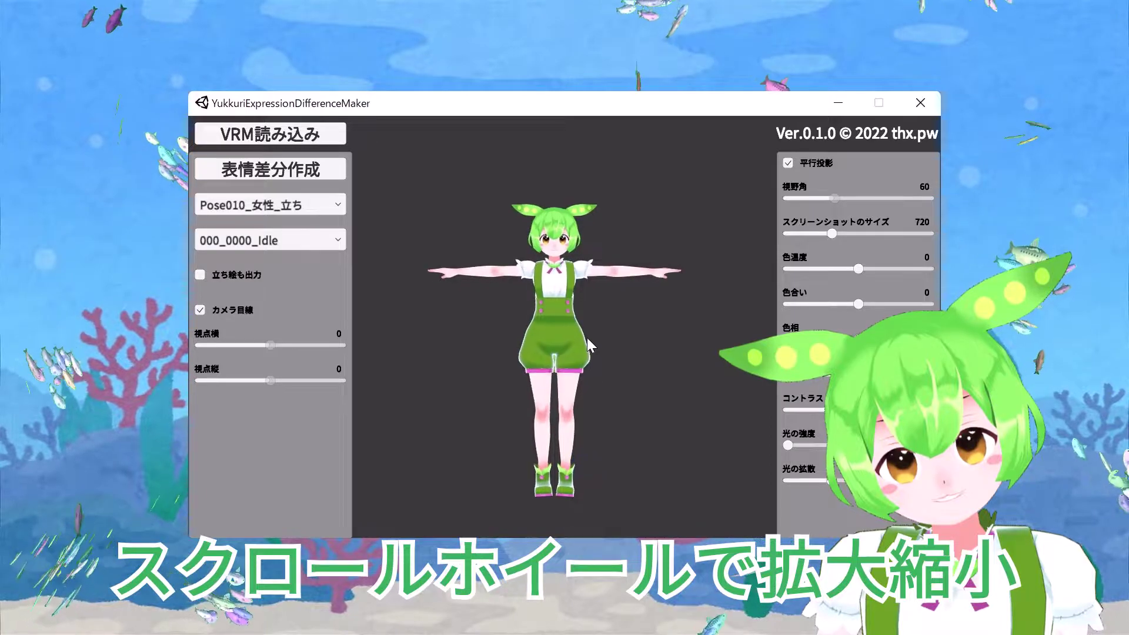
scroll(551, 296, up, 3)
right_click(567, 343)
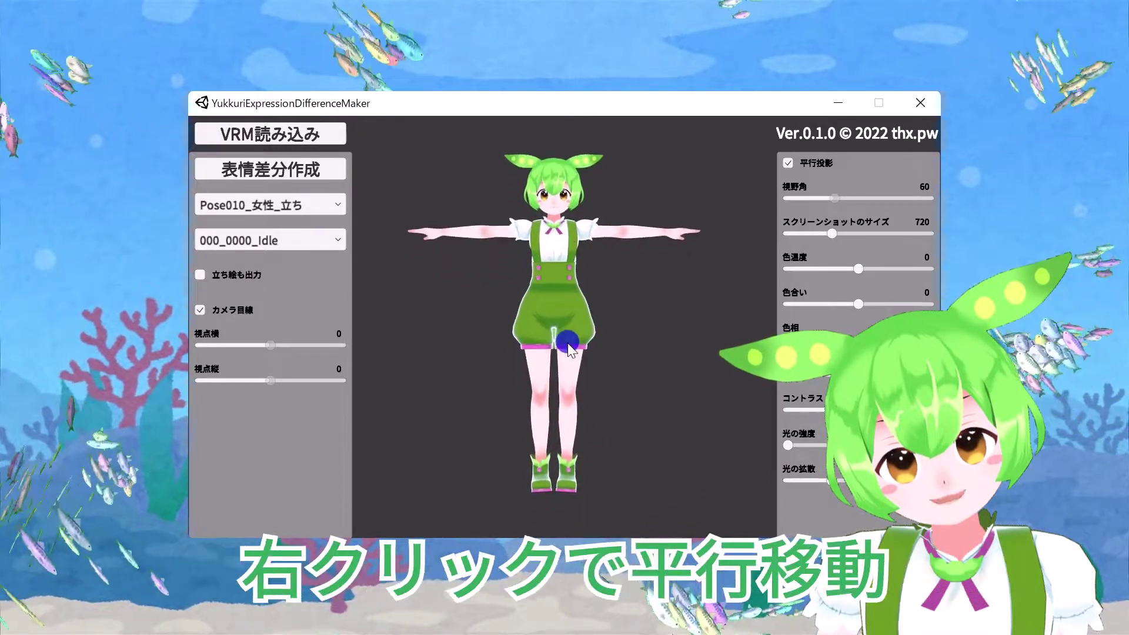
scroll(537, 306, up, 1)
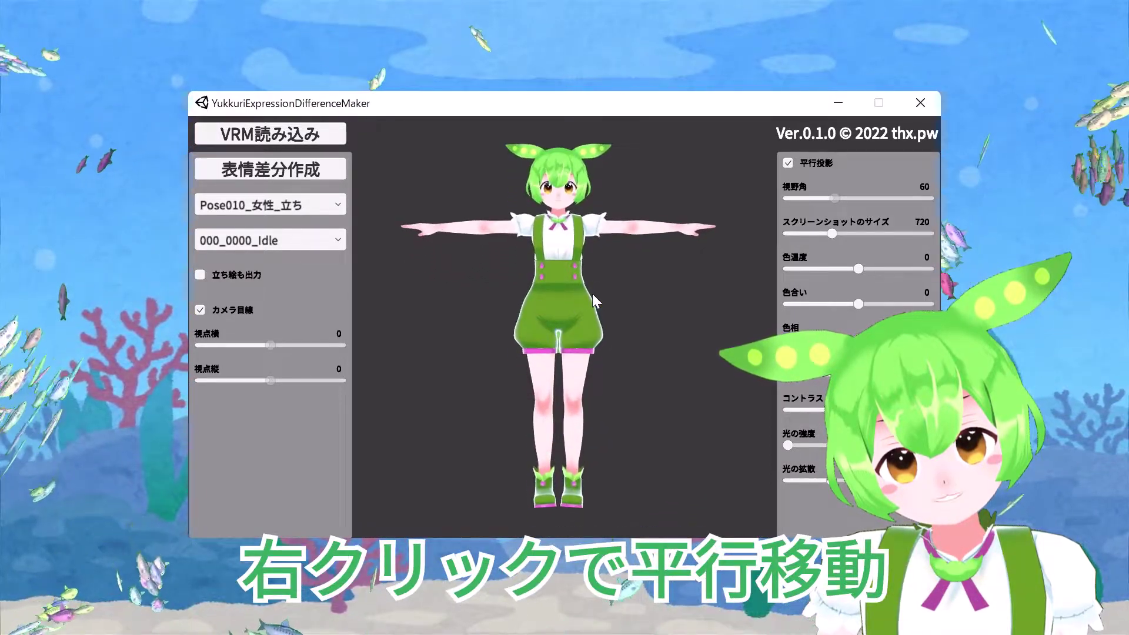
mouse_move(592, 301)
mouse_down()
mouse_move(731, 308)
mouse_move(424, 307)
mouse_up()
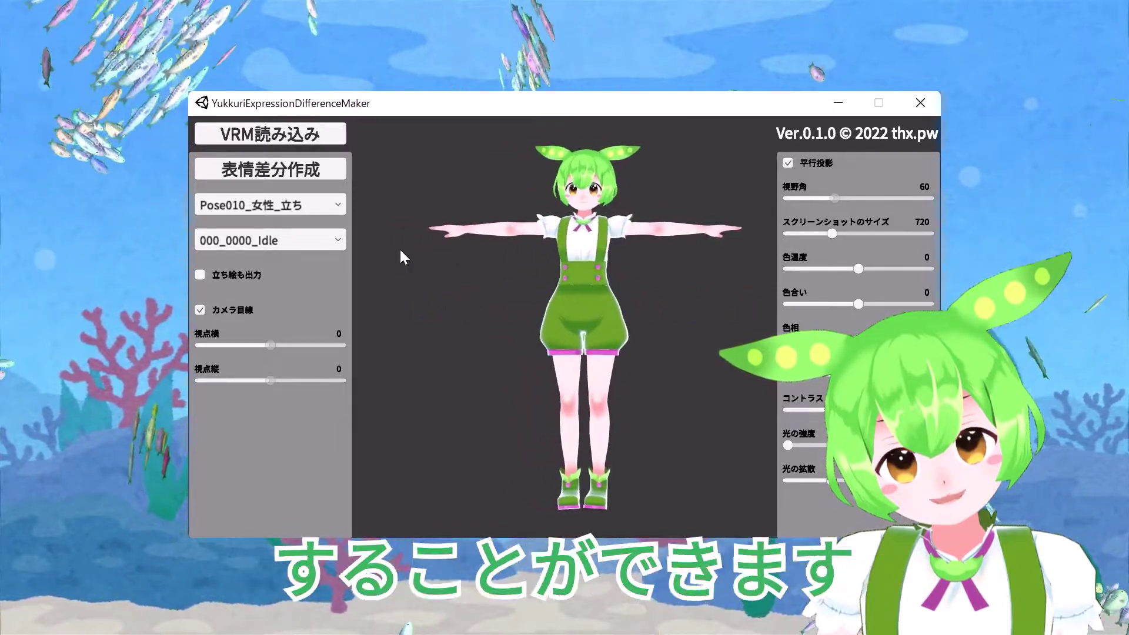
drag(659, 289, 634, 279)
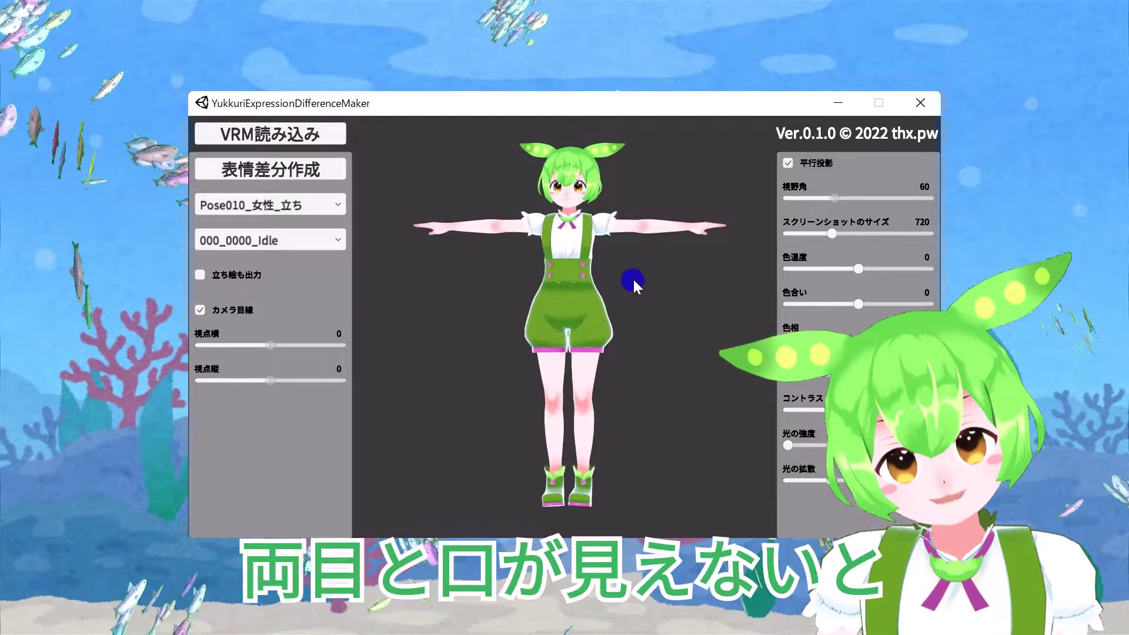
drag(632, 278, 674, 284)
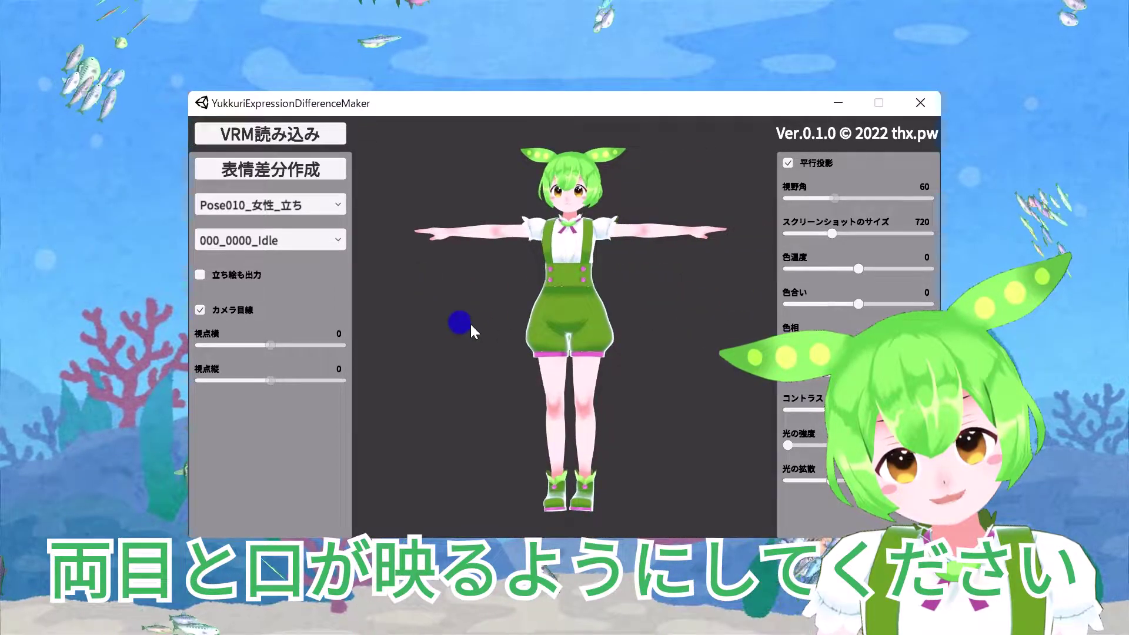
drag(471, 325, 514, 319)
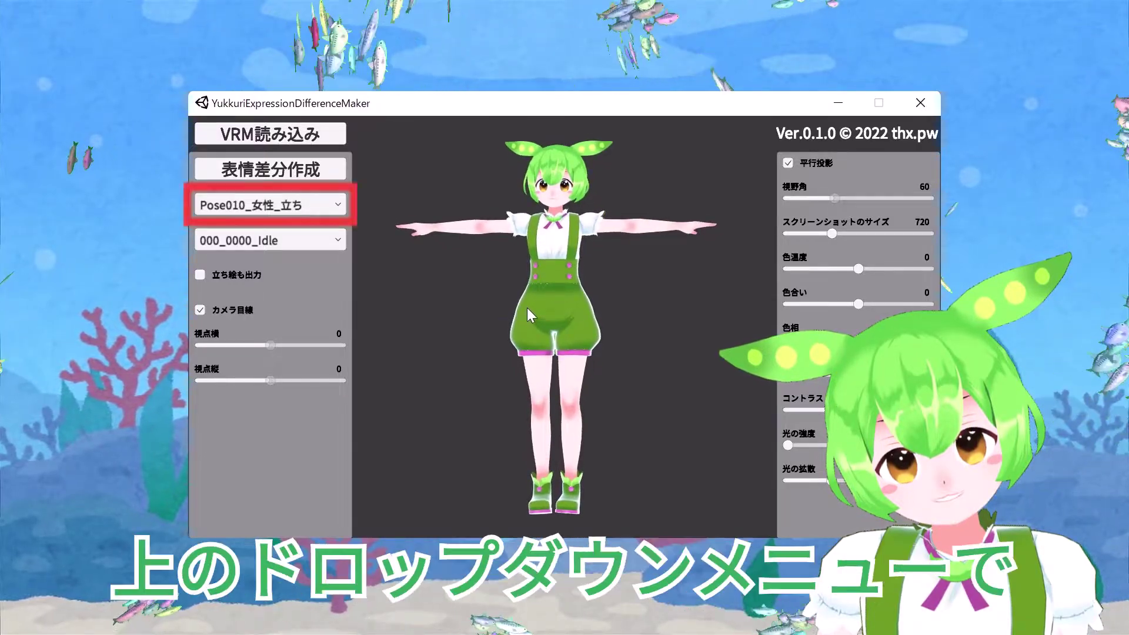
- Try the Pose012_女性_その他 poses 012_0010 and 012_0020 on the model
click(303, 209)
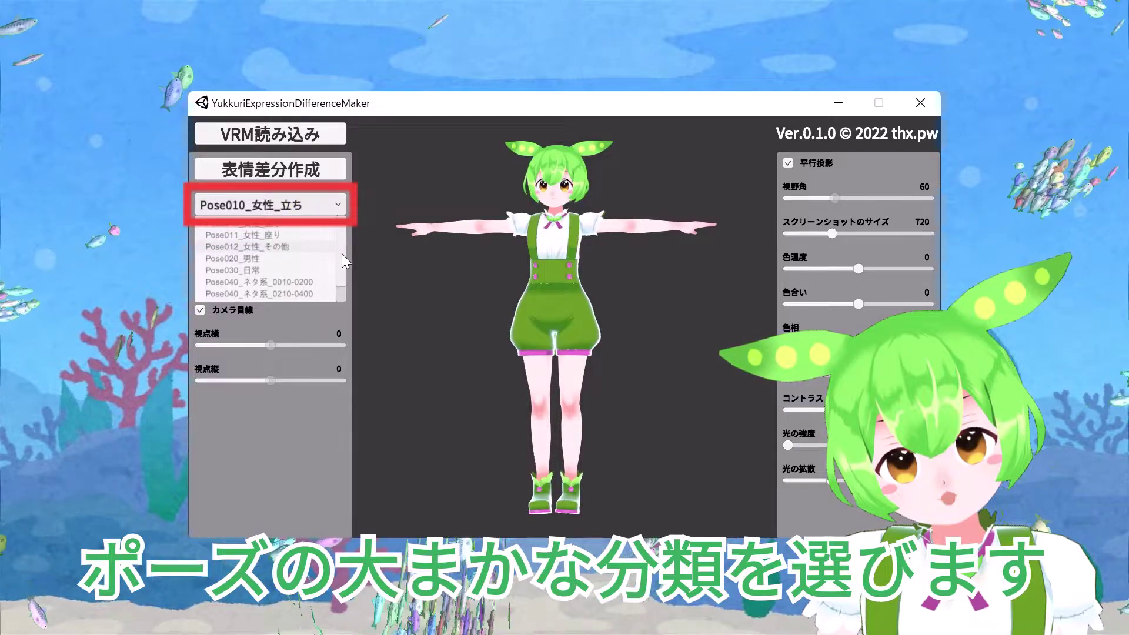
mouse_move(342, 253)
mouse_down()
mouse_move(343, 276)
mouse_move(346, 229)
mouse_up()
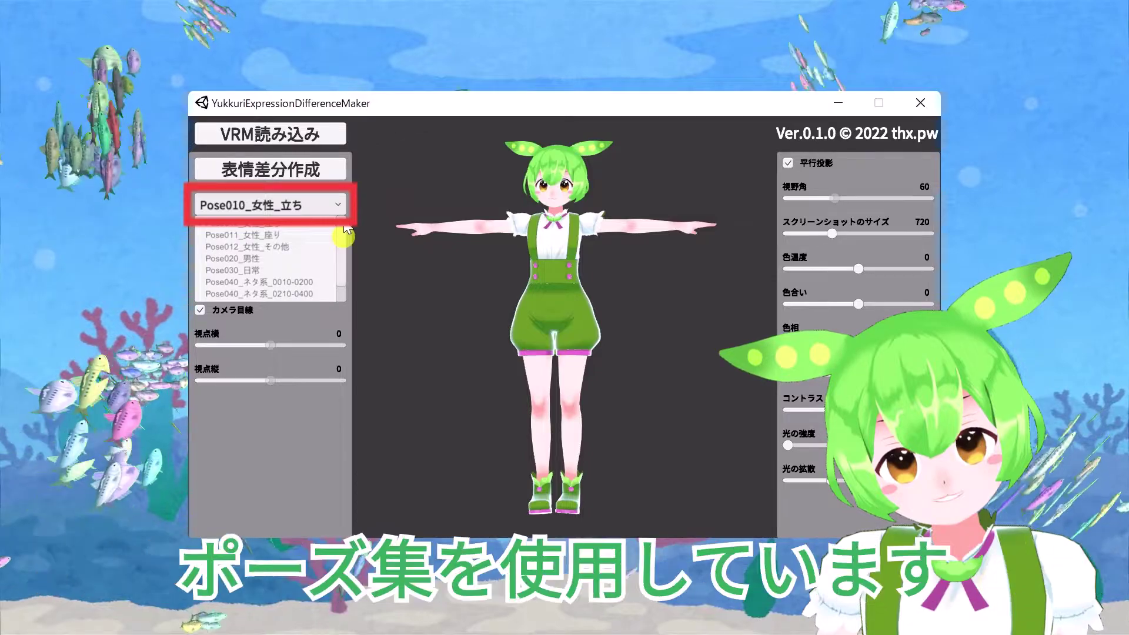
click(312, 242)
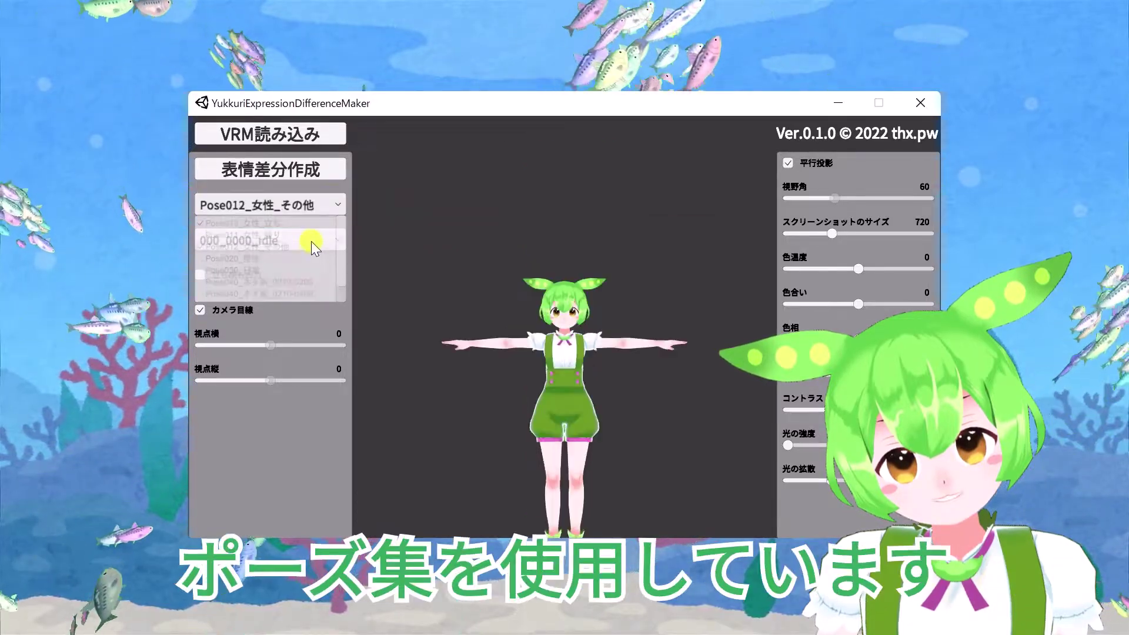
click(312, 242)
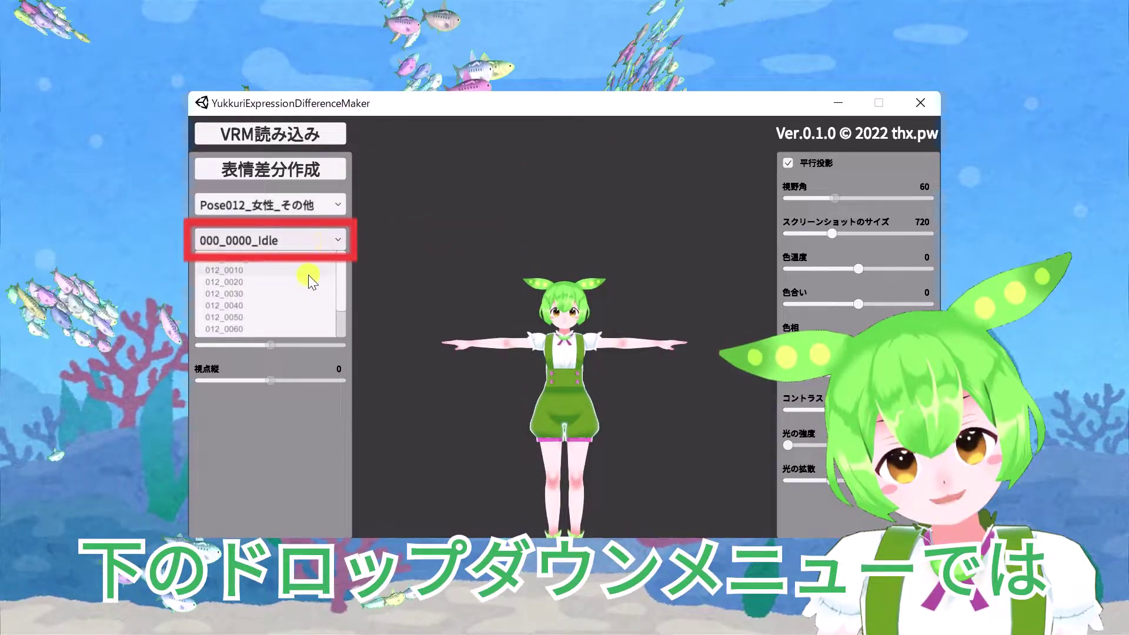
click(308, 274)
click(301, 243)
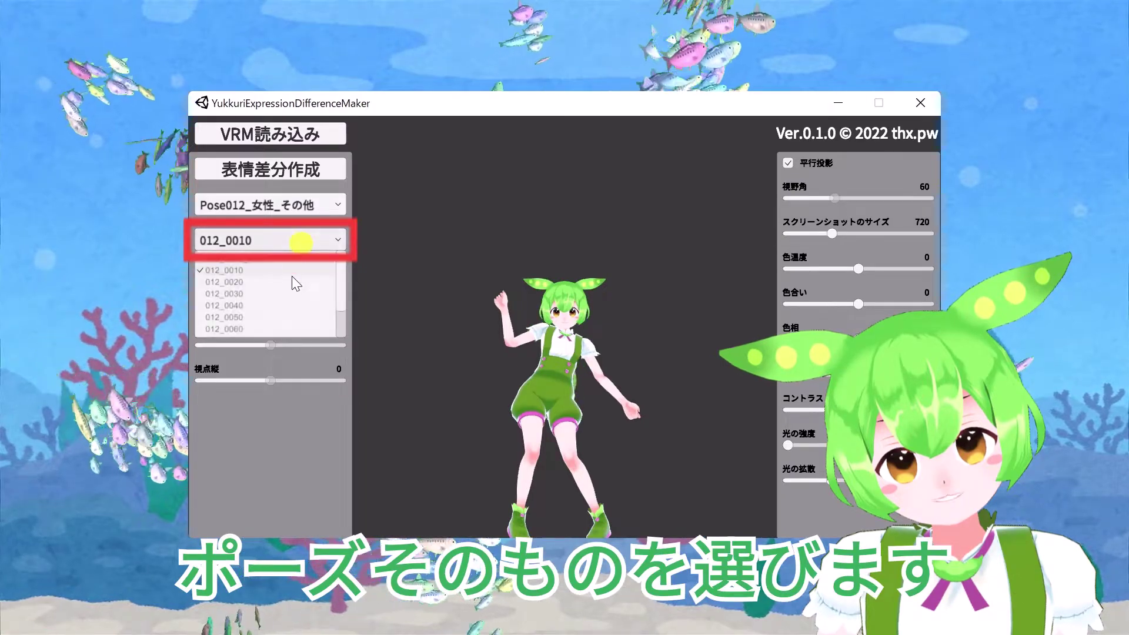
click(295, 283)
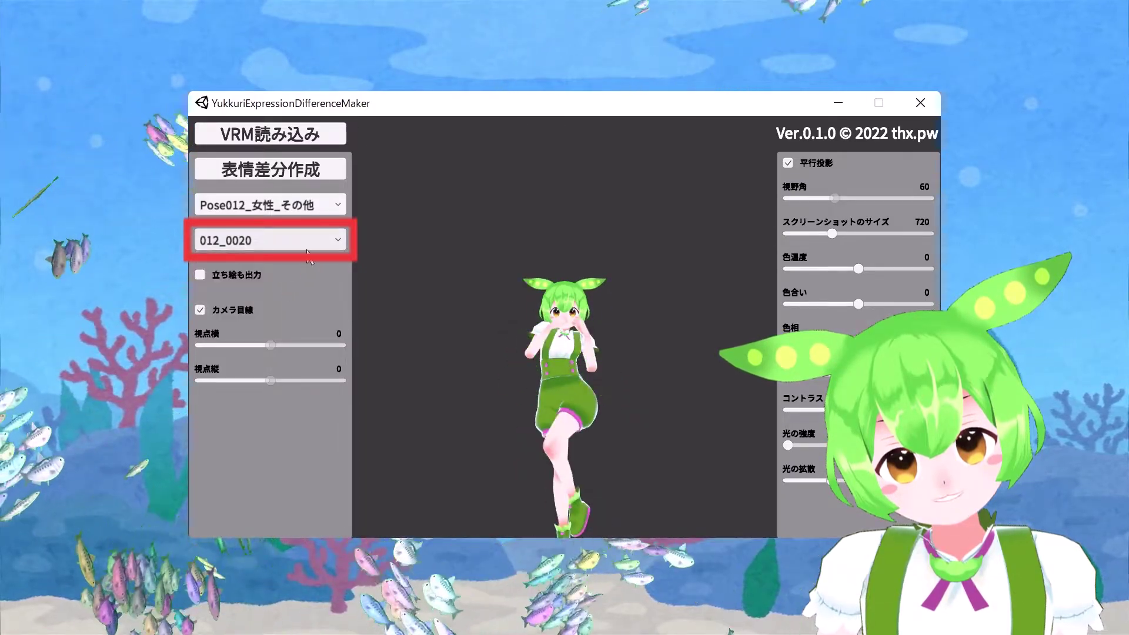
click(304, 241)
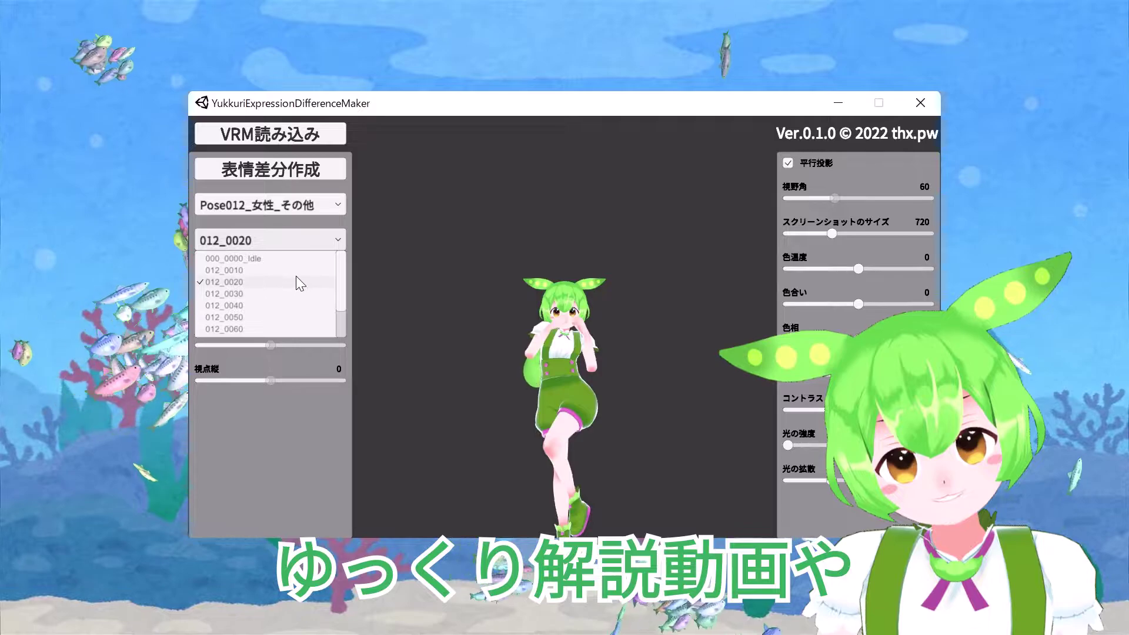
click(295, 272)
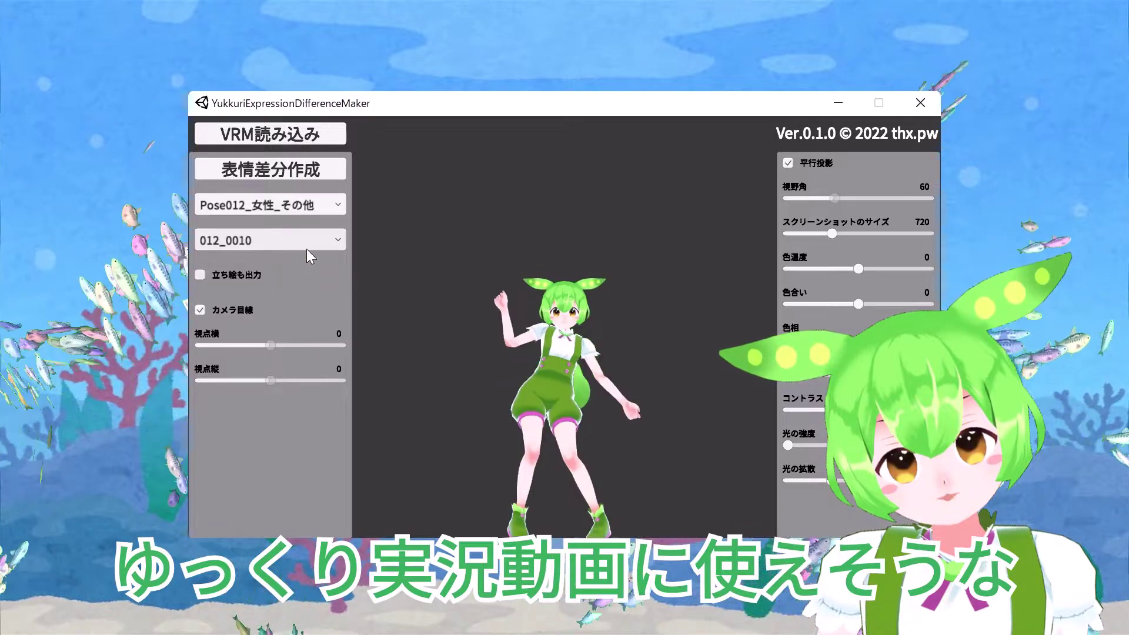
- Apply pose 010_0010 from Pose010_女性_立ち and move the model up in the preview
click(315, 208)
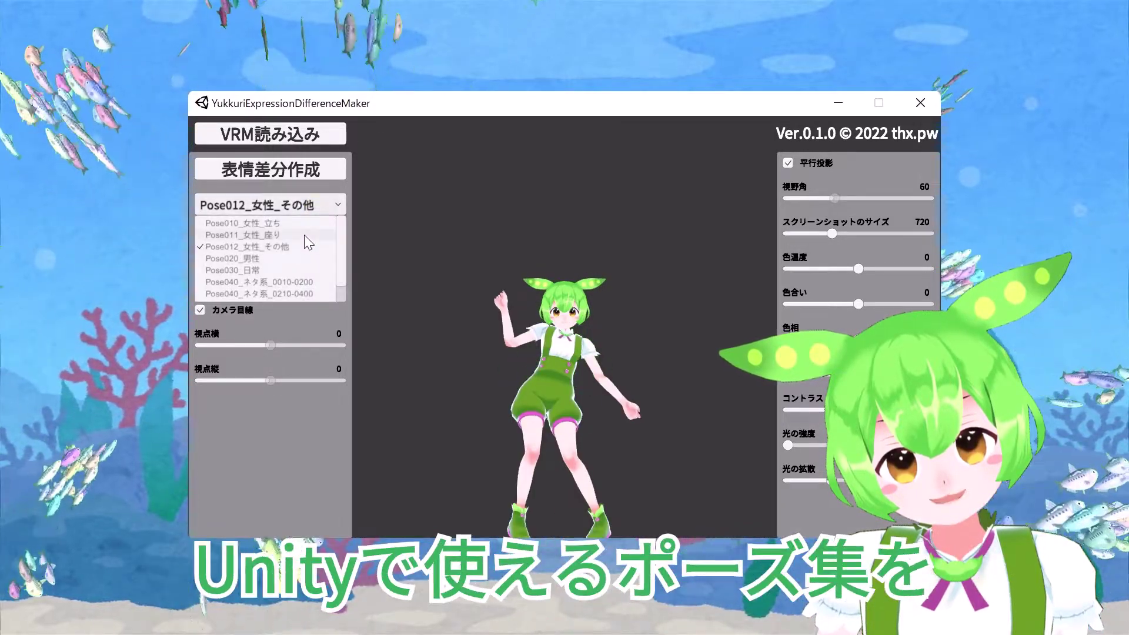
click(299, 224)
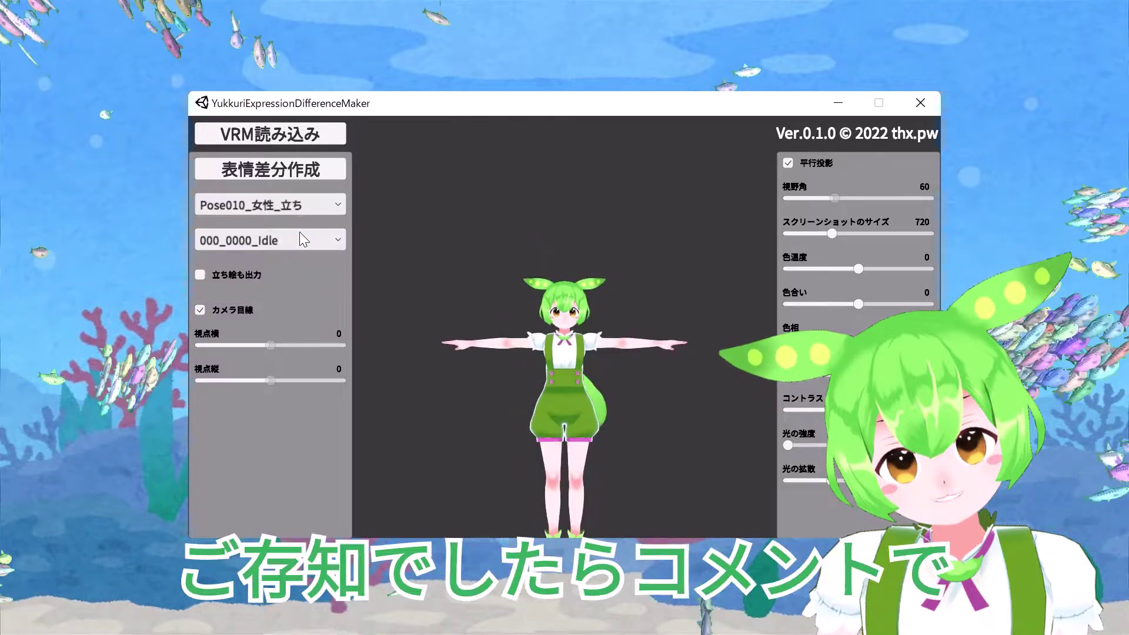
click(298, 232)
click(295, 271)
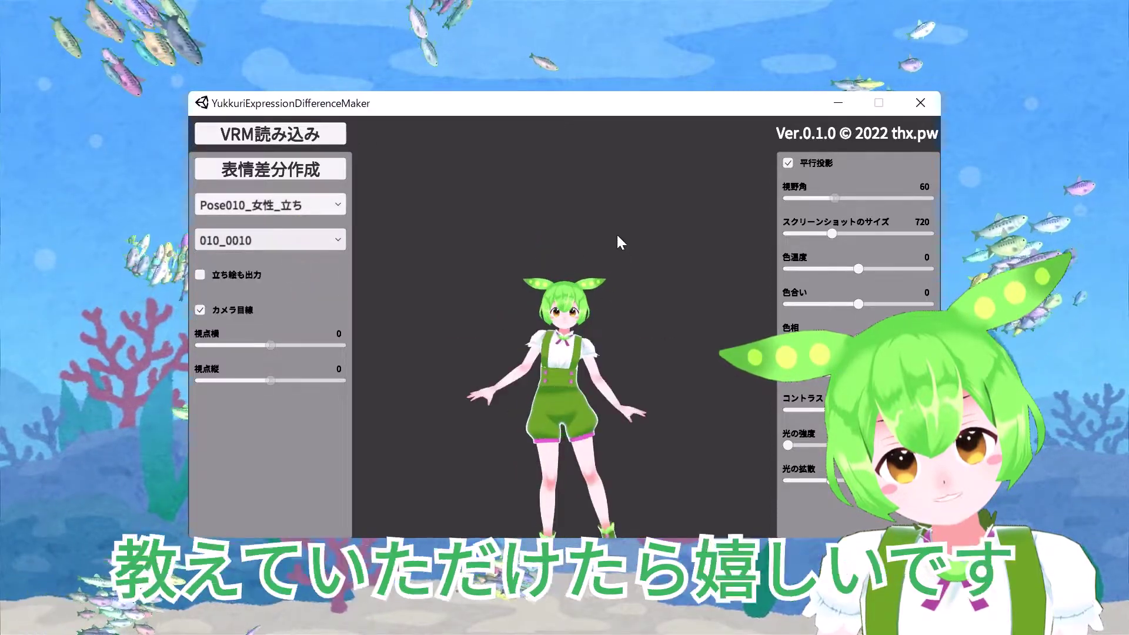
drag(496, 479, 582, 428)
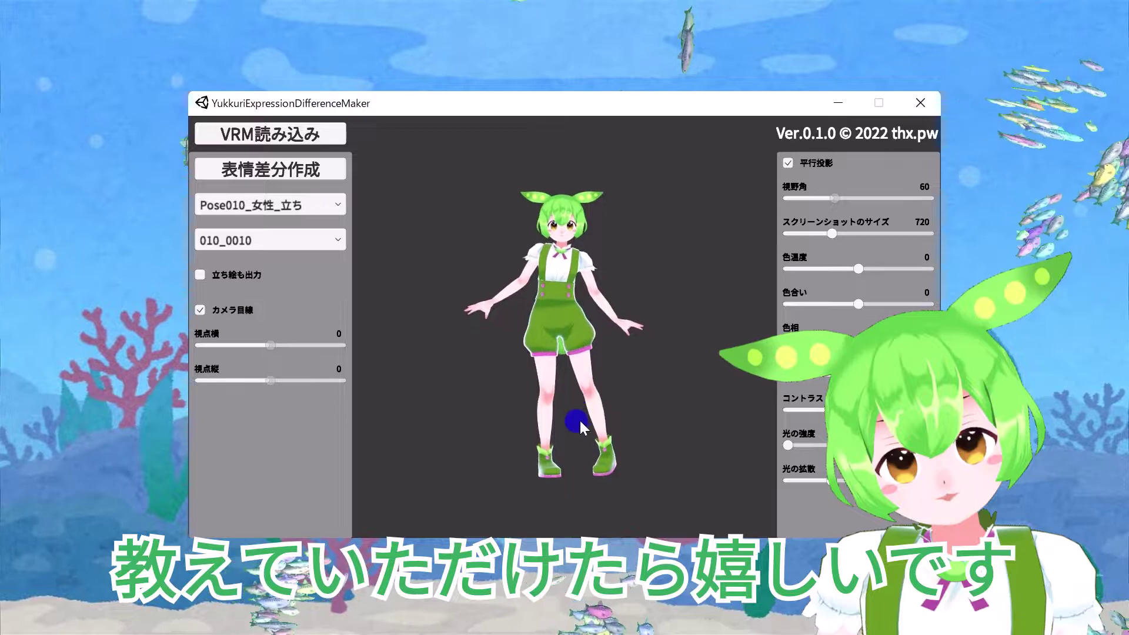
- Frame Zundamon front-on, then run 表情差分作成 to generate her expression images
drag(582, 427, 595, 434)
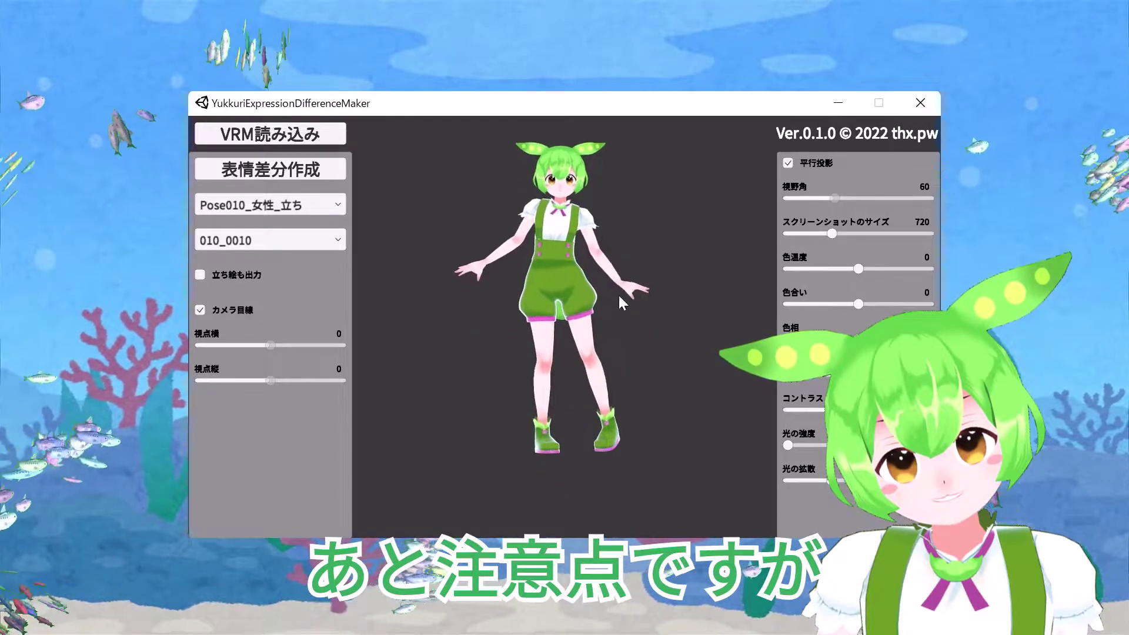
drag(622, 303, 585, 212)
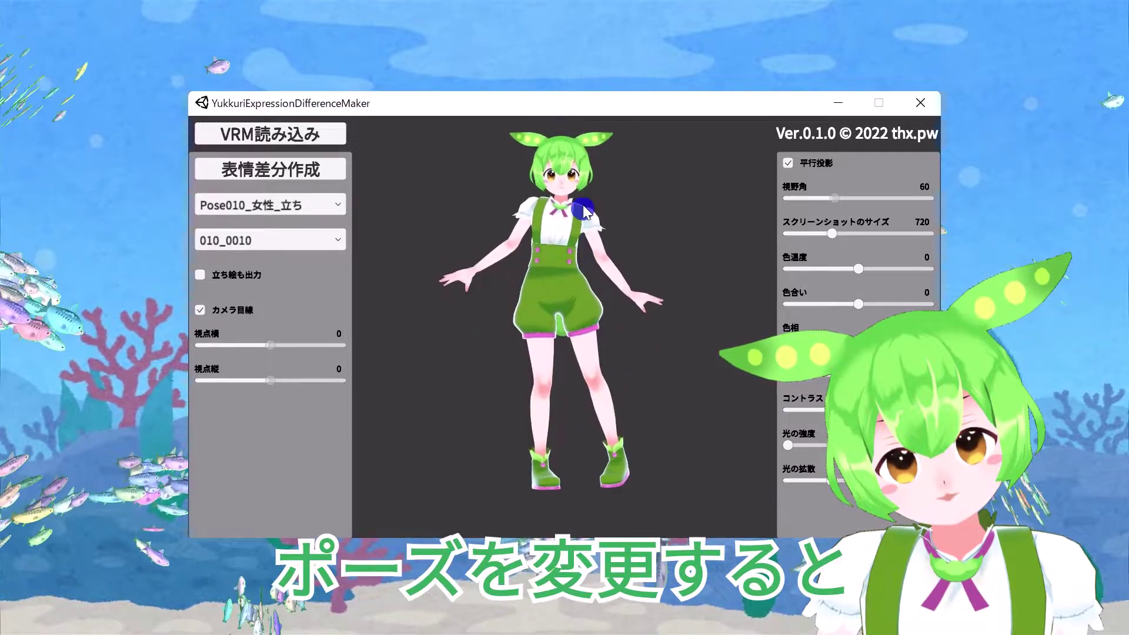
drag(584, 212, 587, 171)
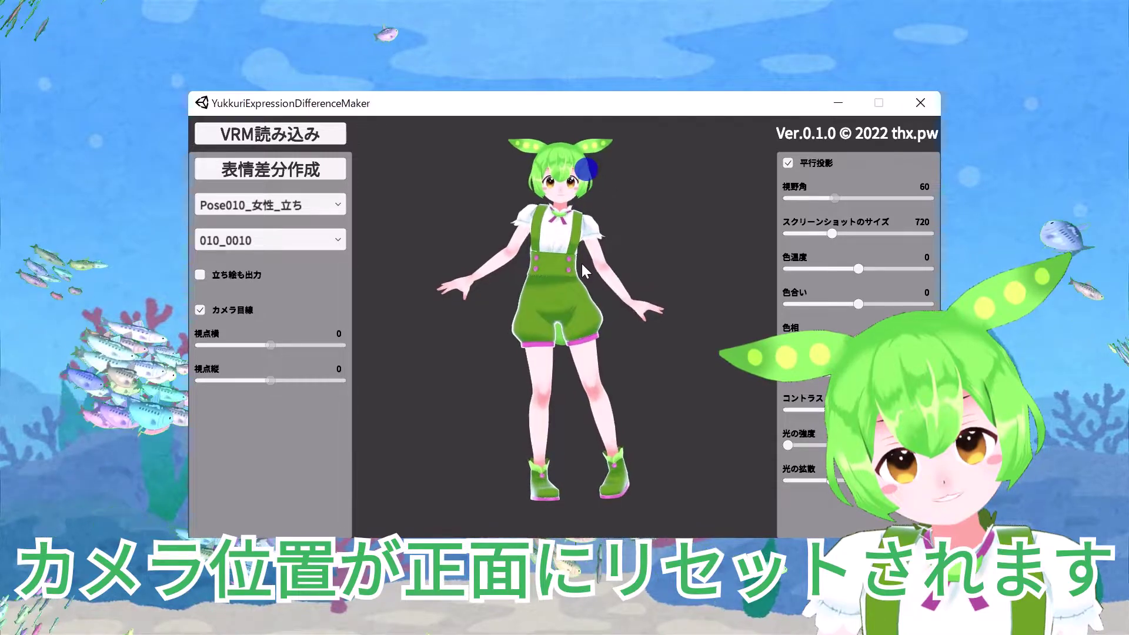
drag(582, 303, 583, 263)
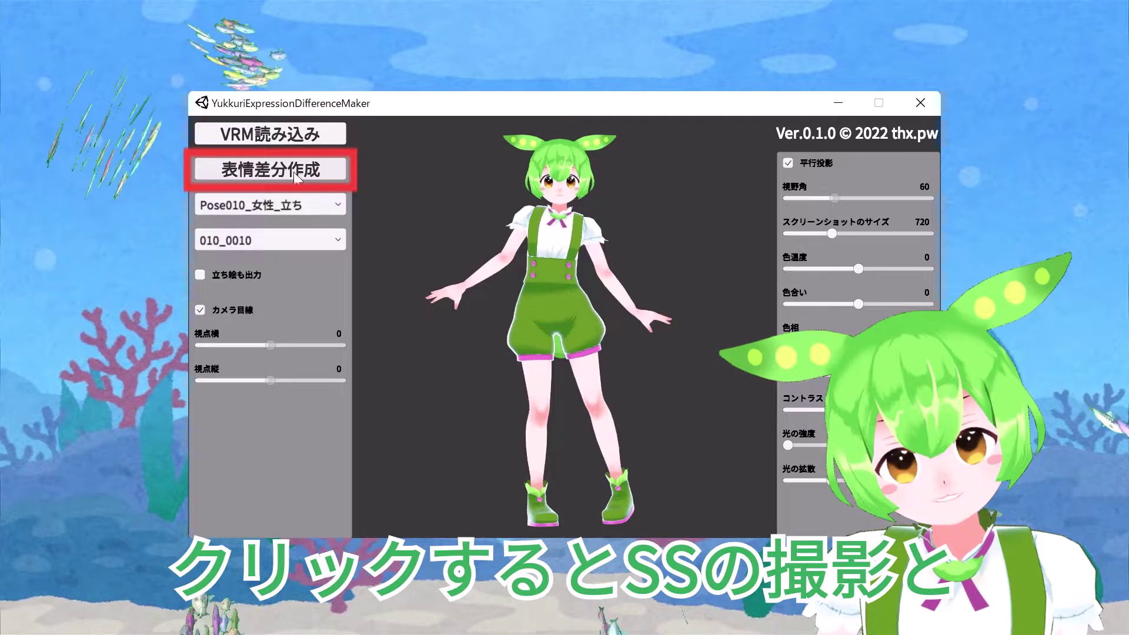
click(294, 172)
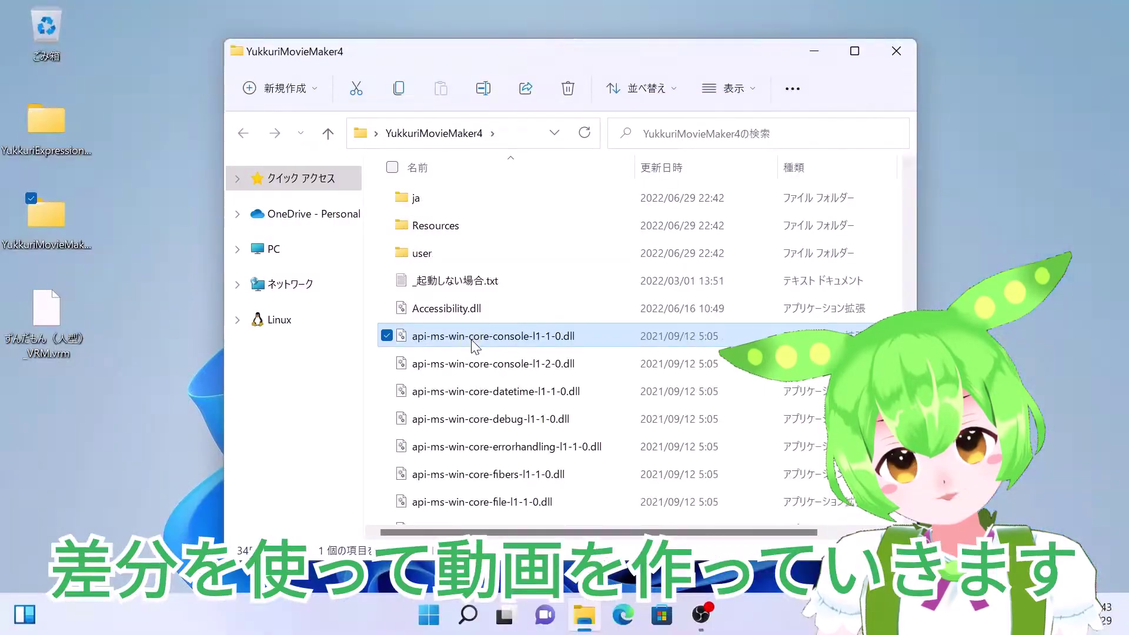
- Start YukkuriMovieMaker.exe from the YukkuriMovieMaker4 folder
key(y)
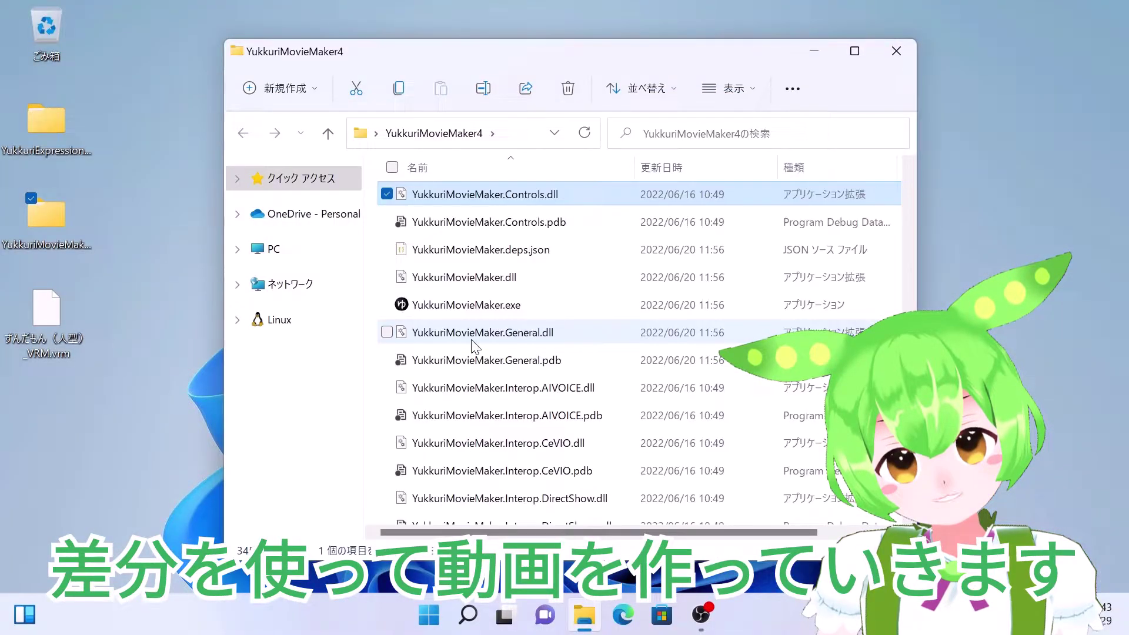
click(427, 307)
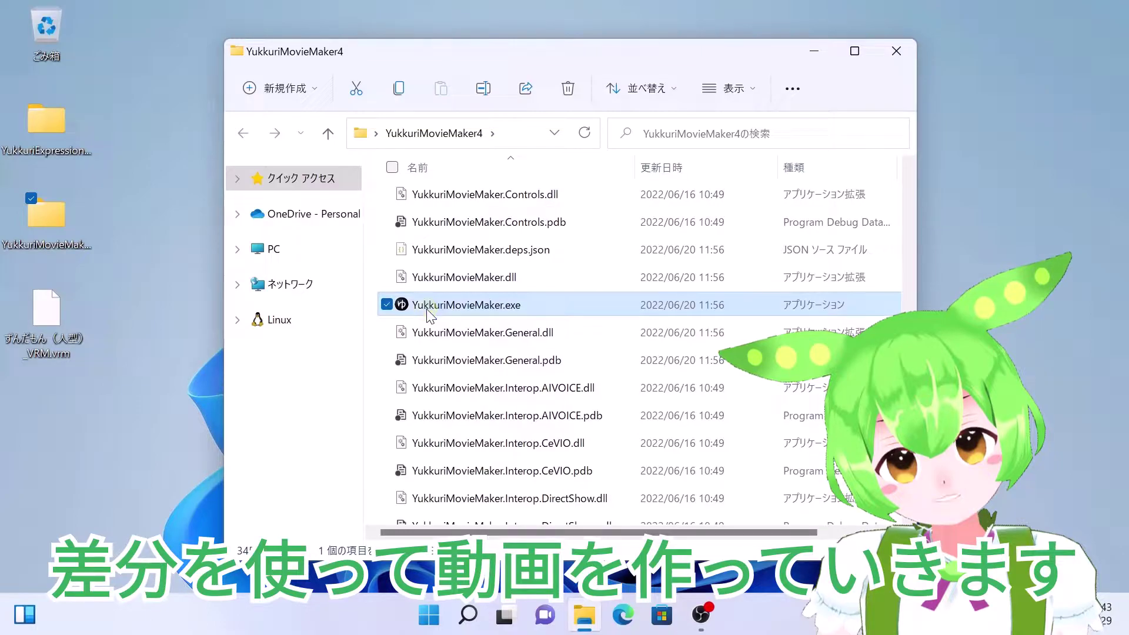
double_click(426, 306)
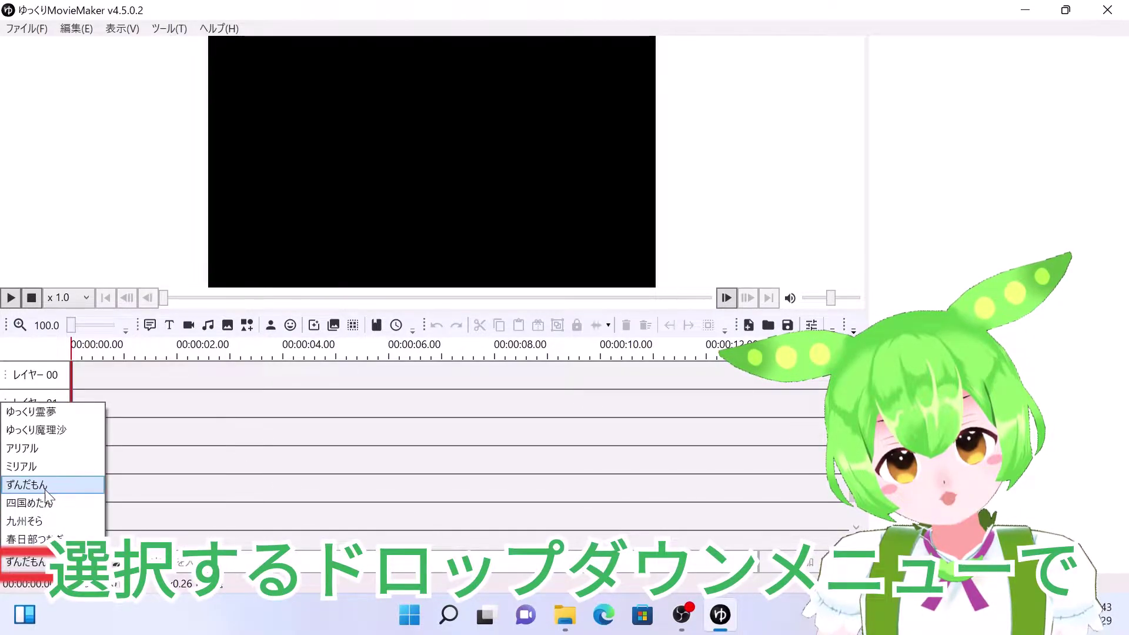
- Select ずんだもん as speaker, open her character settings and set 立ち絵 種類 to 動く立ち絵
click(44, 484)
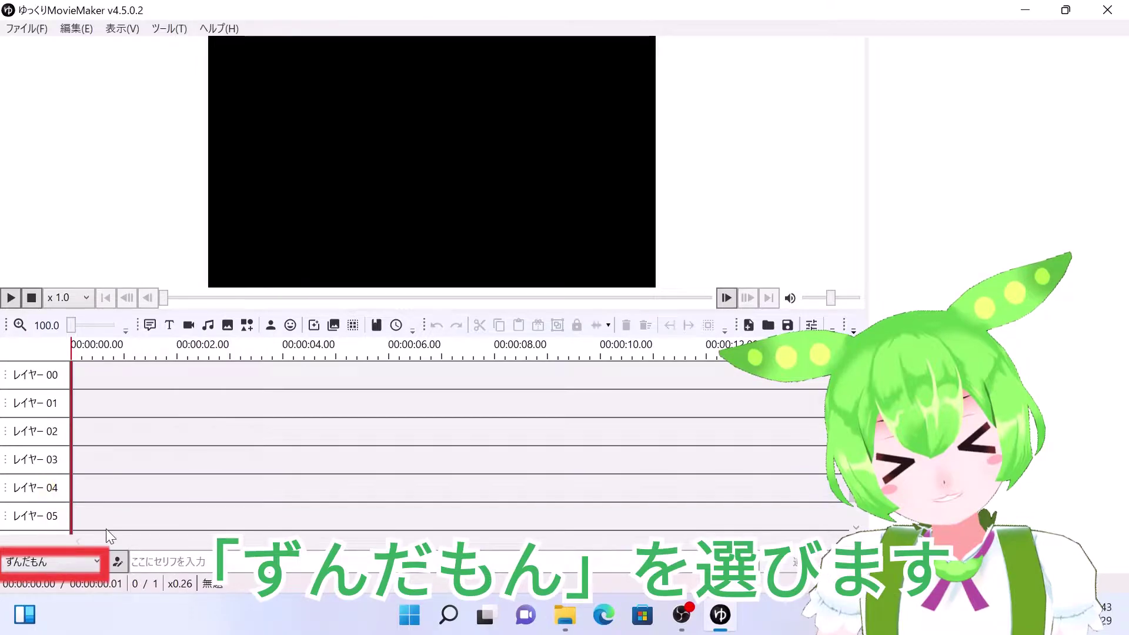
click(118, 562)
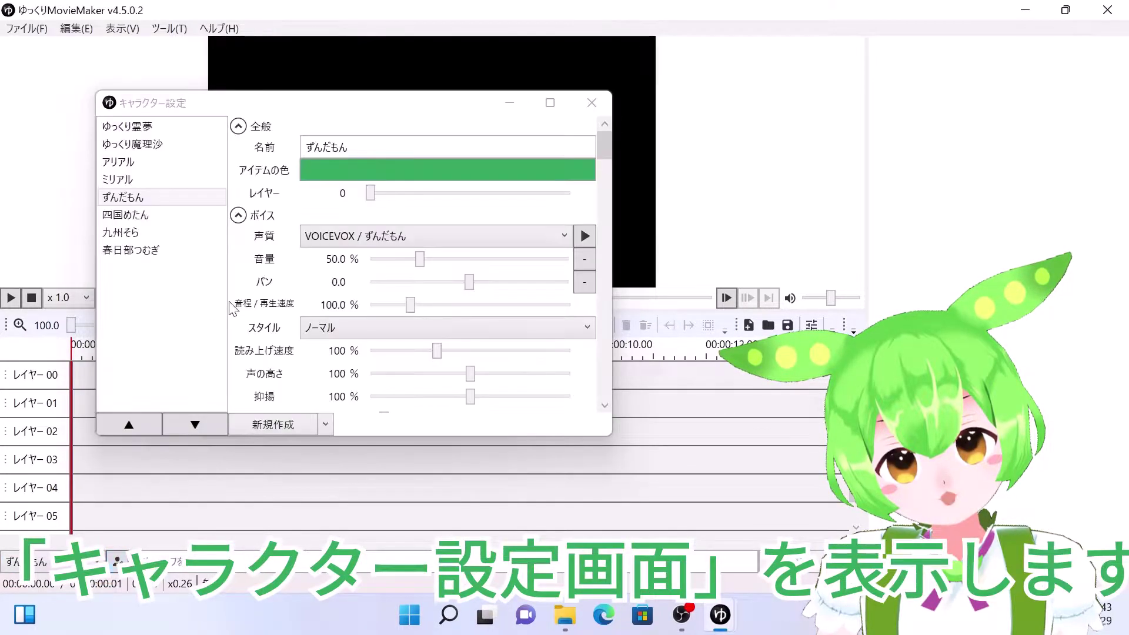
scroll(292, 270, down, 3)
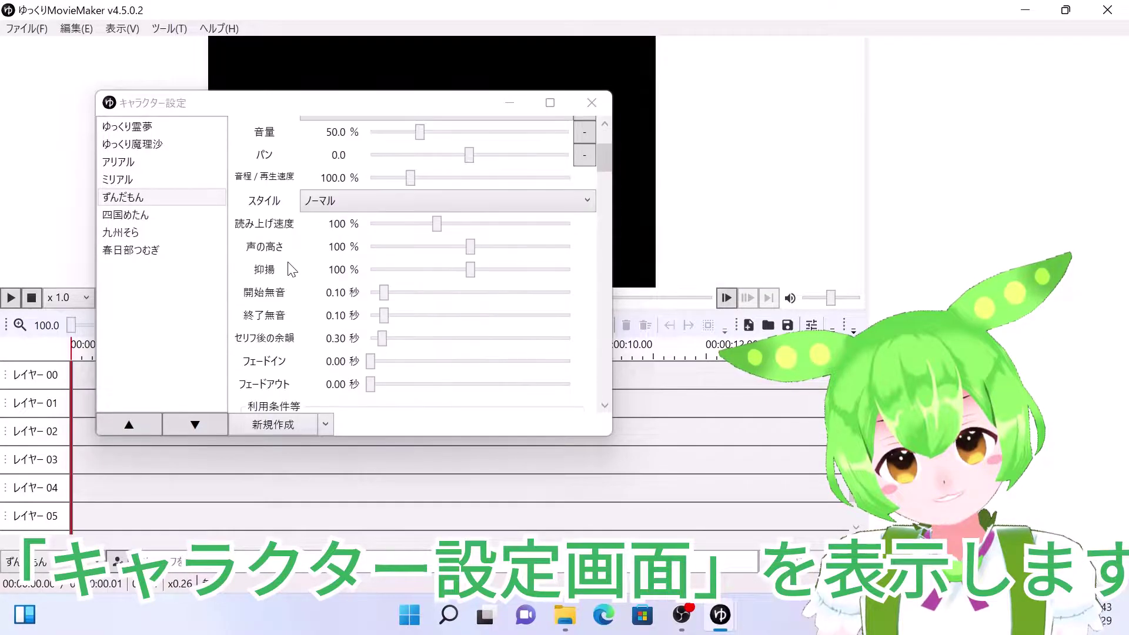
scroll(292, 269, down, 2)
scroll(292, 269, down, 1)
scroll(292, 269, down, 3)
scroll(292, 269, down, 3)
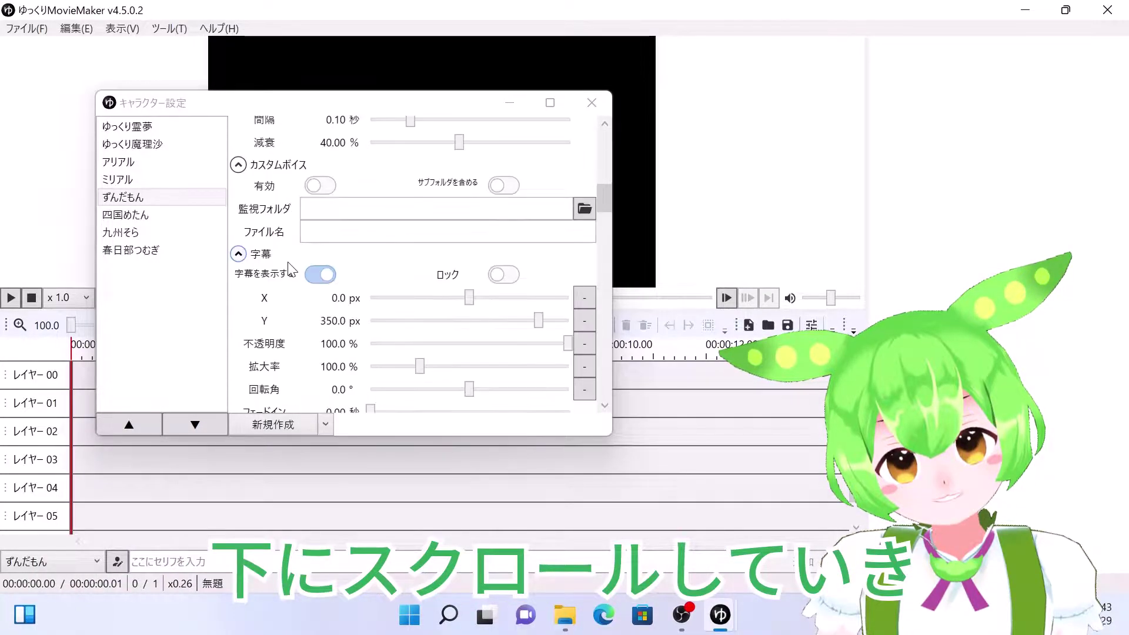
scroll(292, 269, down, 5)
scroll(294, 268, down, 5)
scroll(295, 267, down, 3)
scroll(296, 268, down, 3)
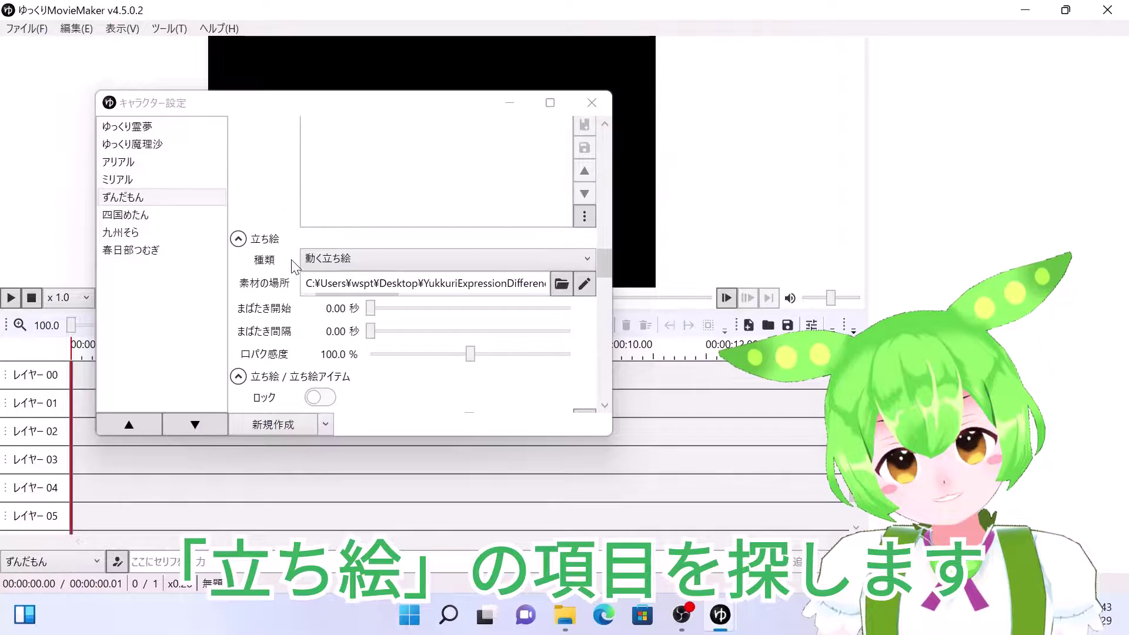
scroll(291, 264, down, 3)
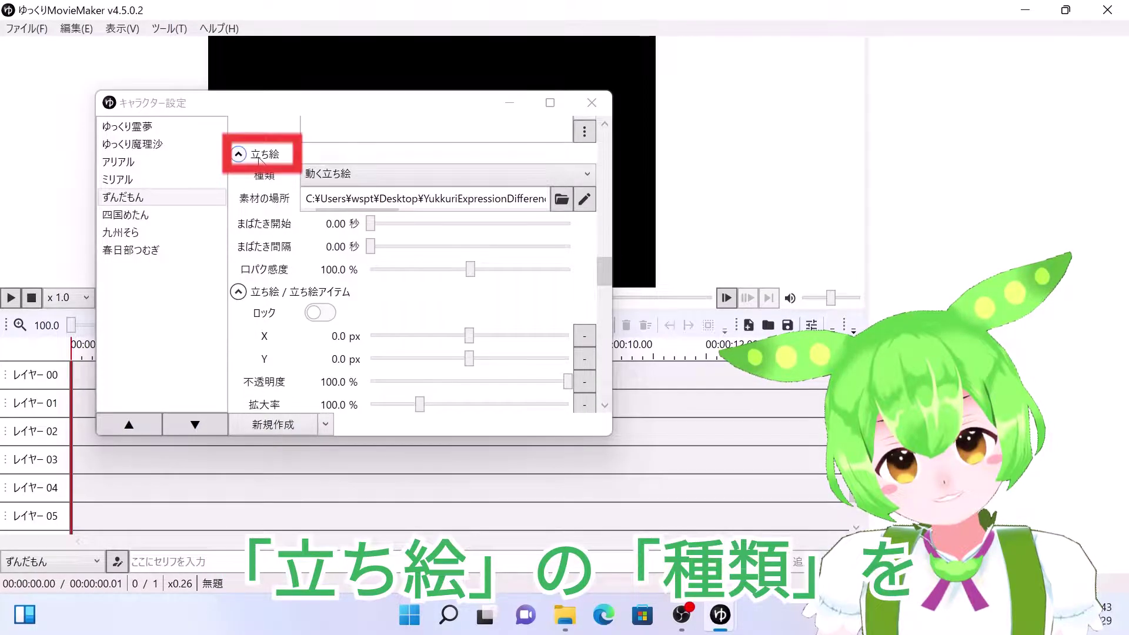
click(340, 174)
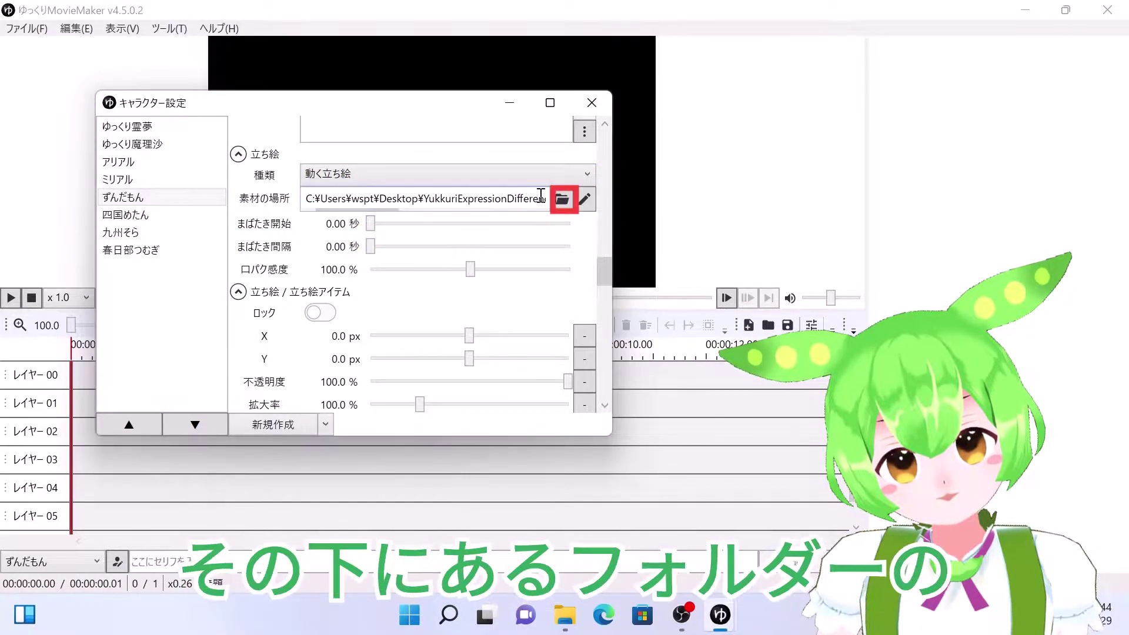
- Set 素材の場所 to the ずんだもん（人型）_VRM folder 20220629T233424_Pose010_女性_立ち_010_0010
click(557, 202)
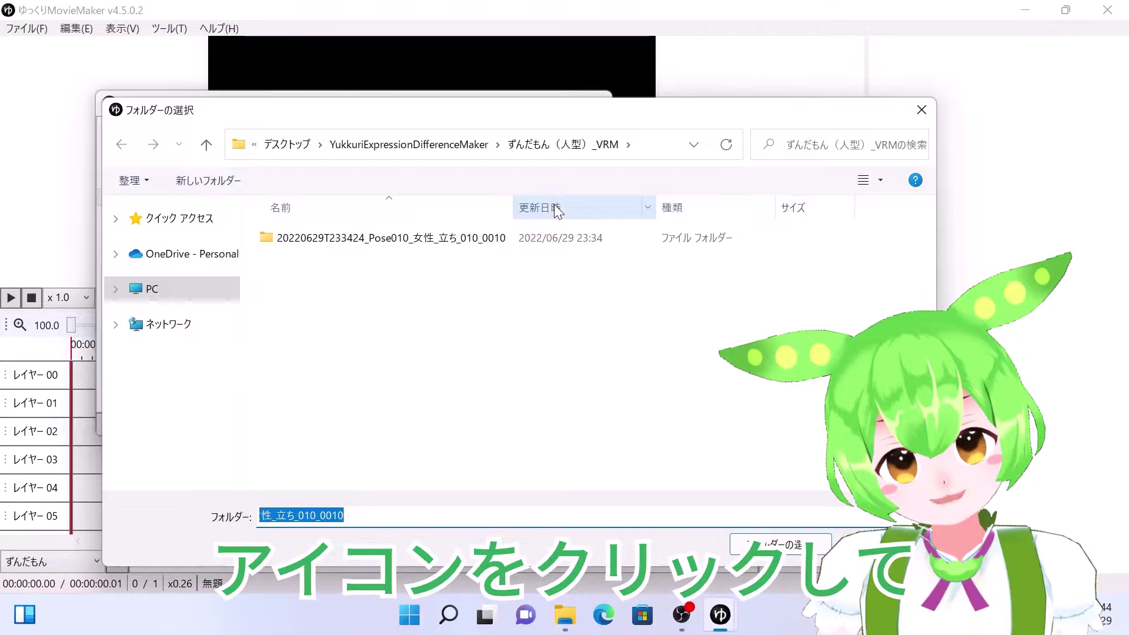
click(292, 142)
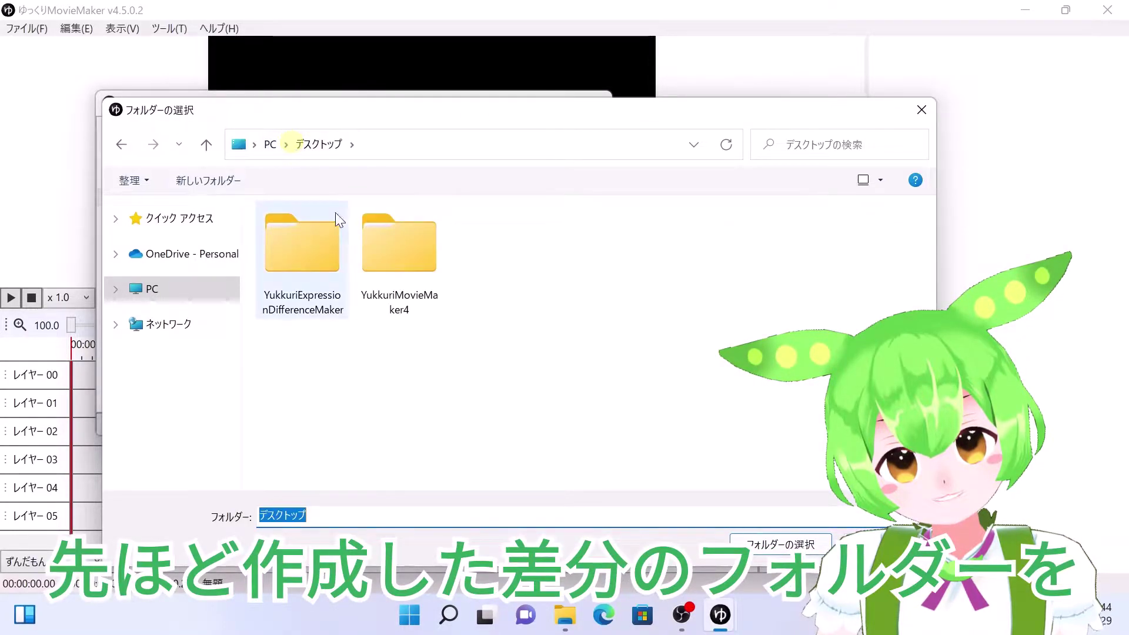
double_click(344, 261)
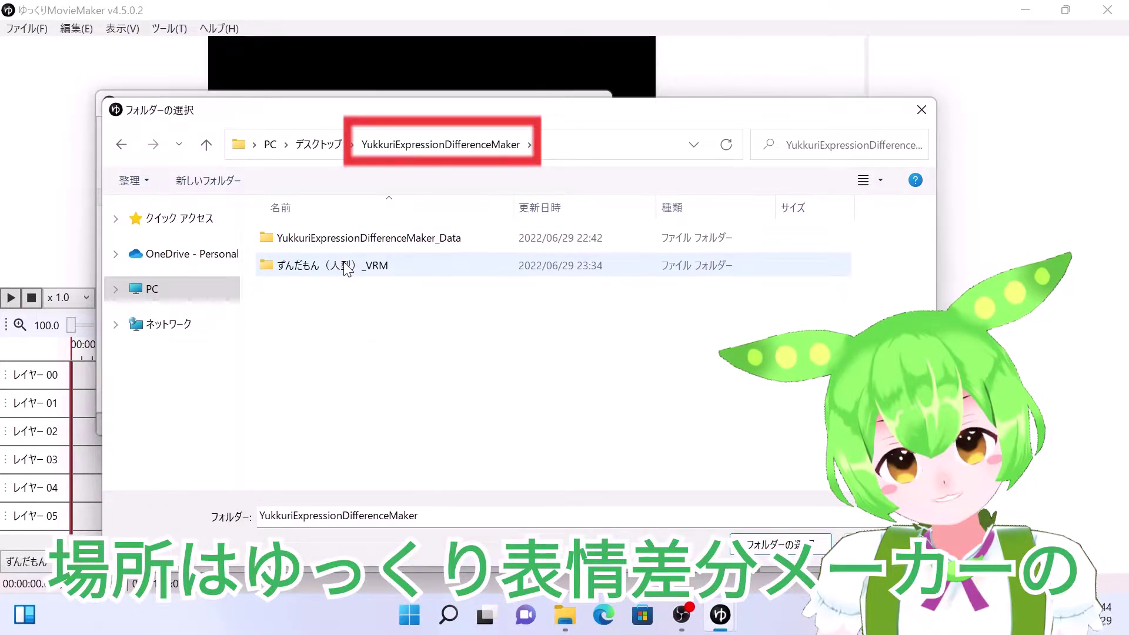
double_click(346, 266)
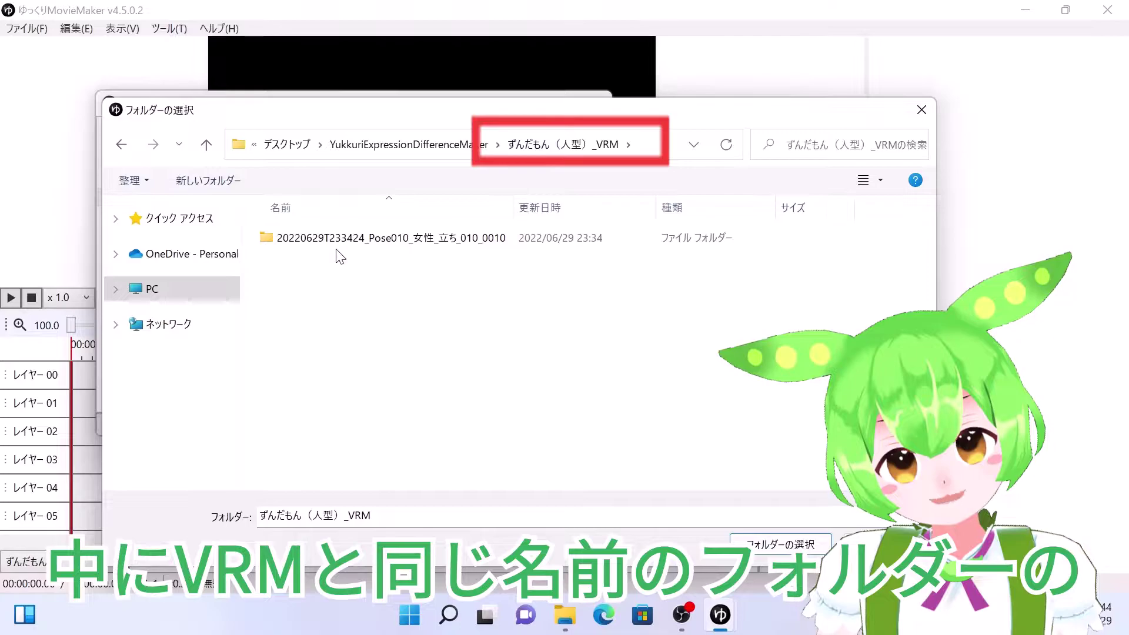
click(329, 238)
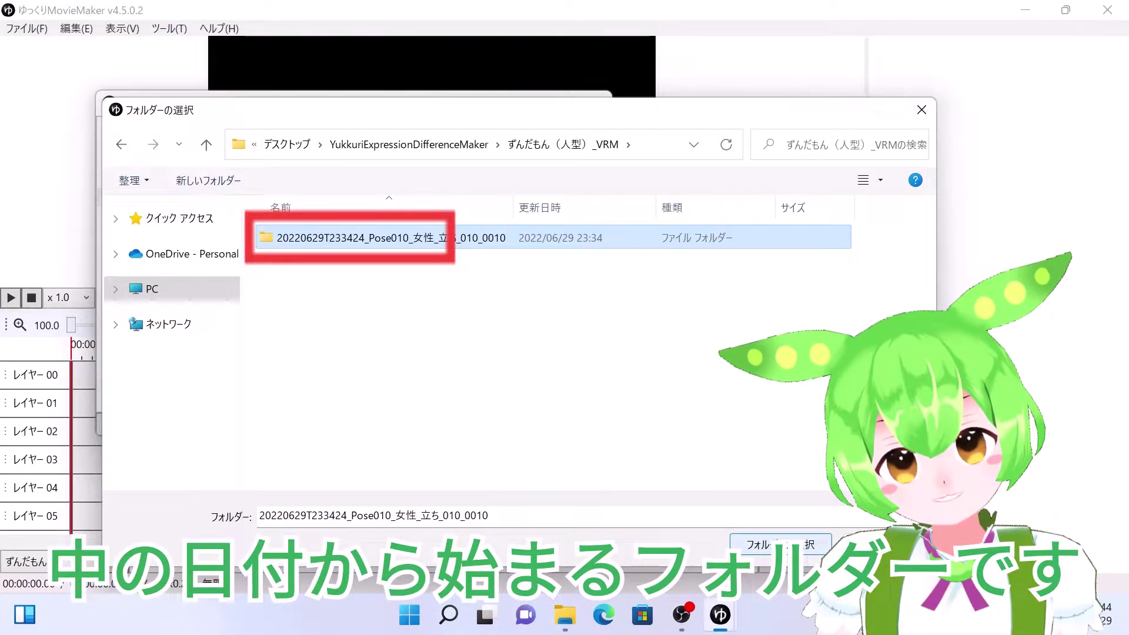
key(Return)
- Set the portrait's 表情 to Neutral
scroll(545, 305, down, 4)
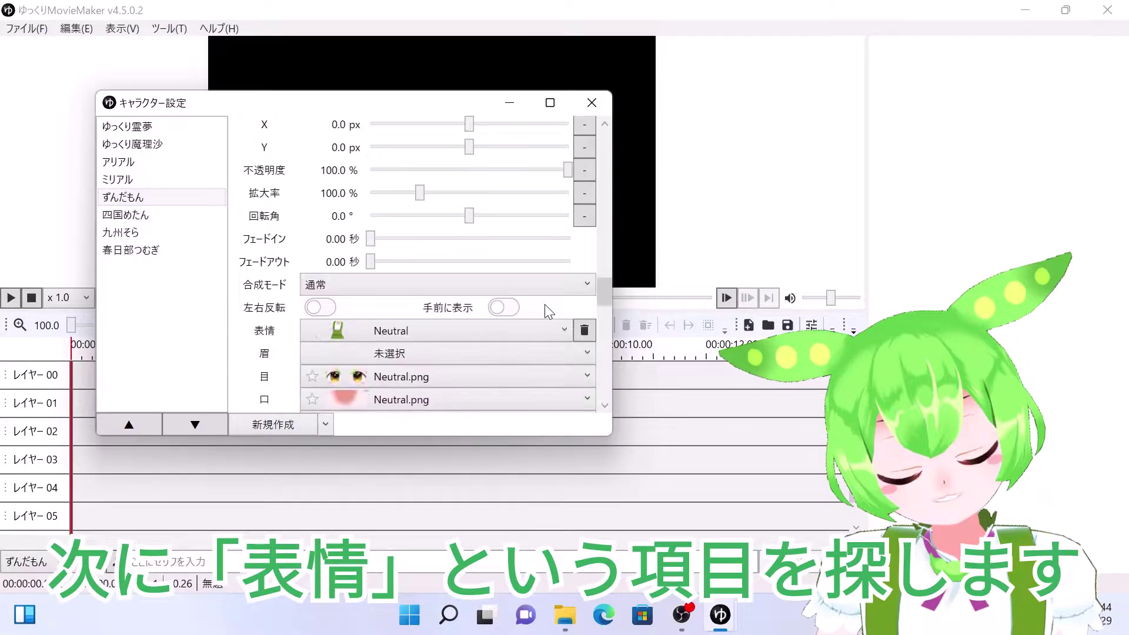
scroll(545, 305, down, 2)
scroll(545, 305, down, 1)
click(530, 206)
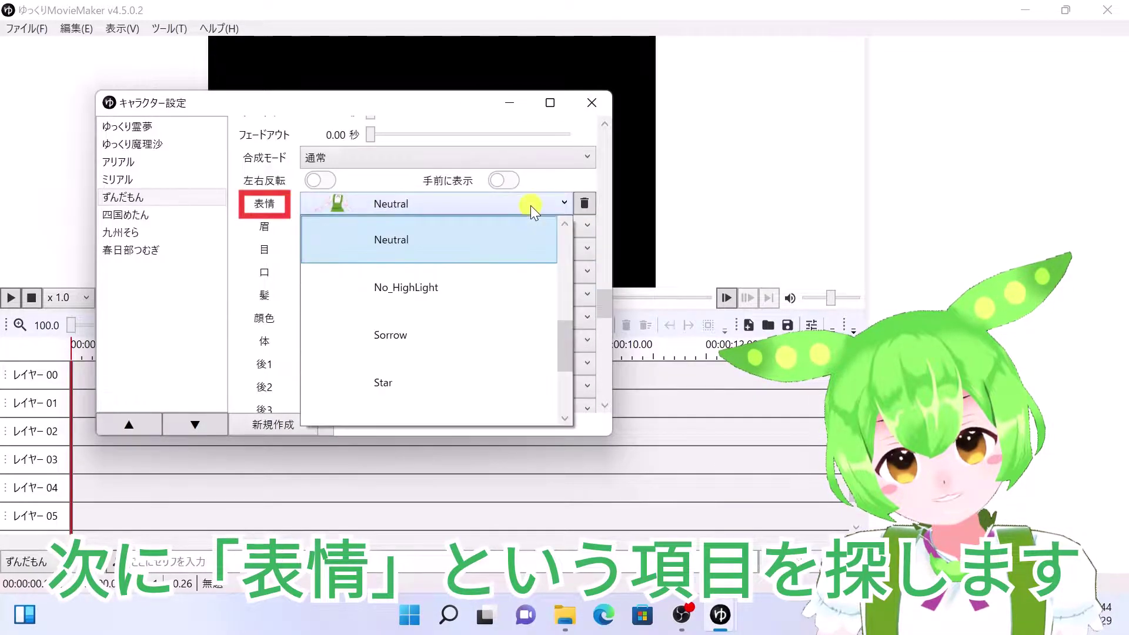
scroll(509, 333, up, 1)
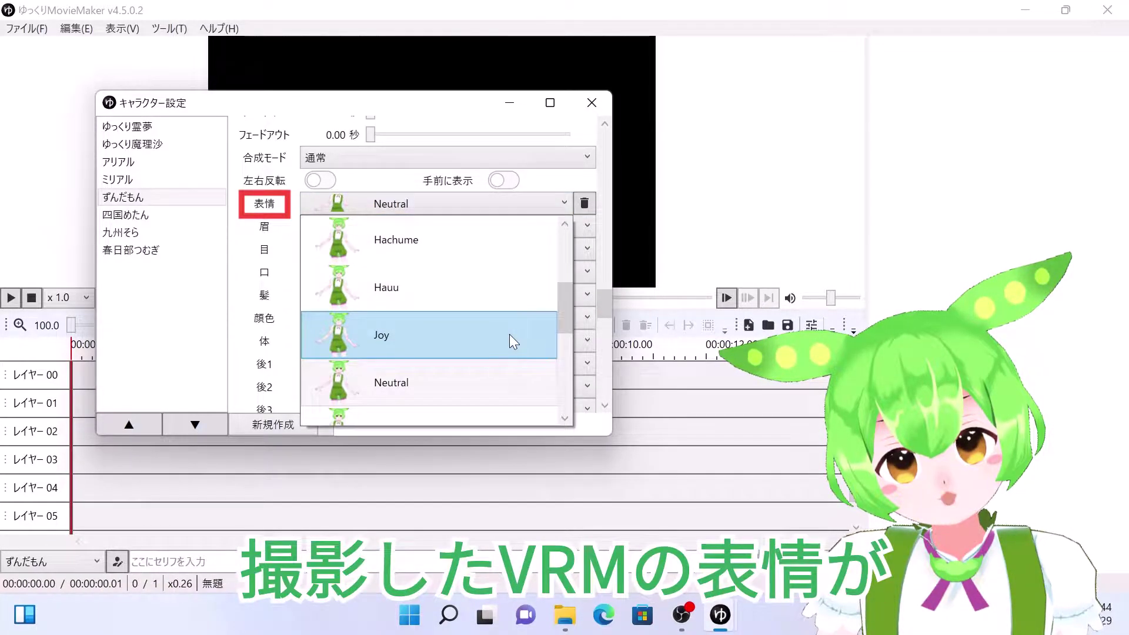
click(509, 373)
- Set the 立ち絵/表情アイテム 表情 to Neutral as well
scroll(394, 280, up, 3)
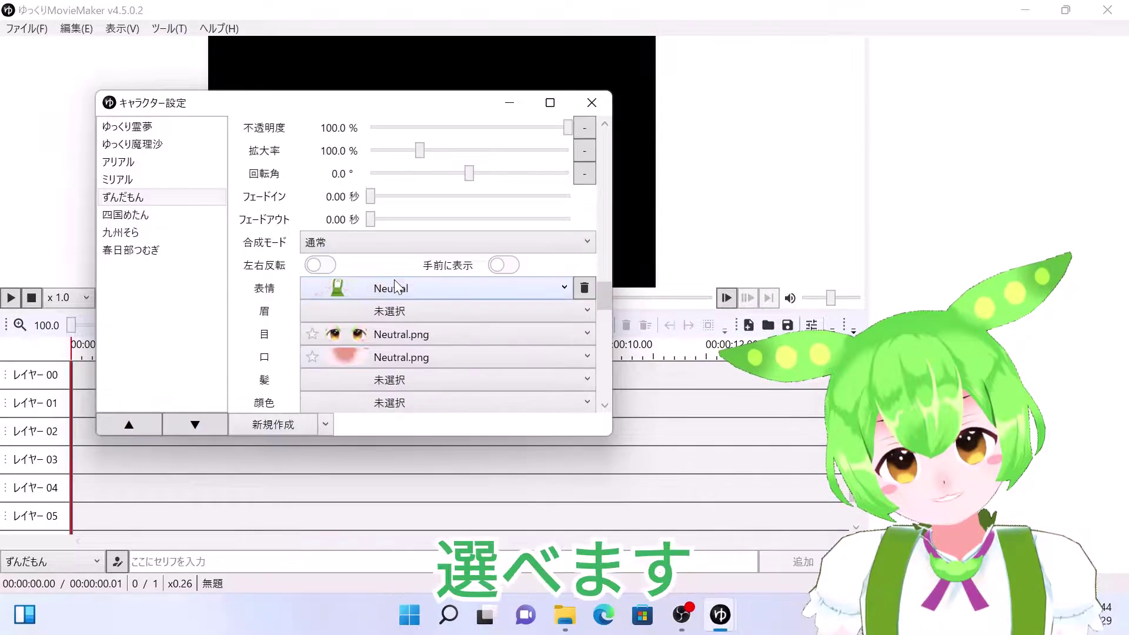
scroll(395, 287, down, 1)
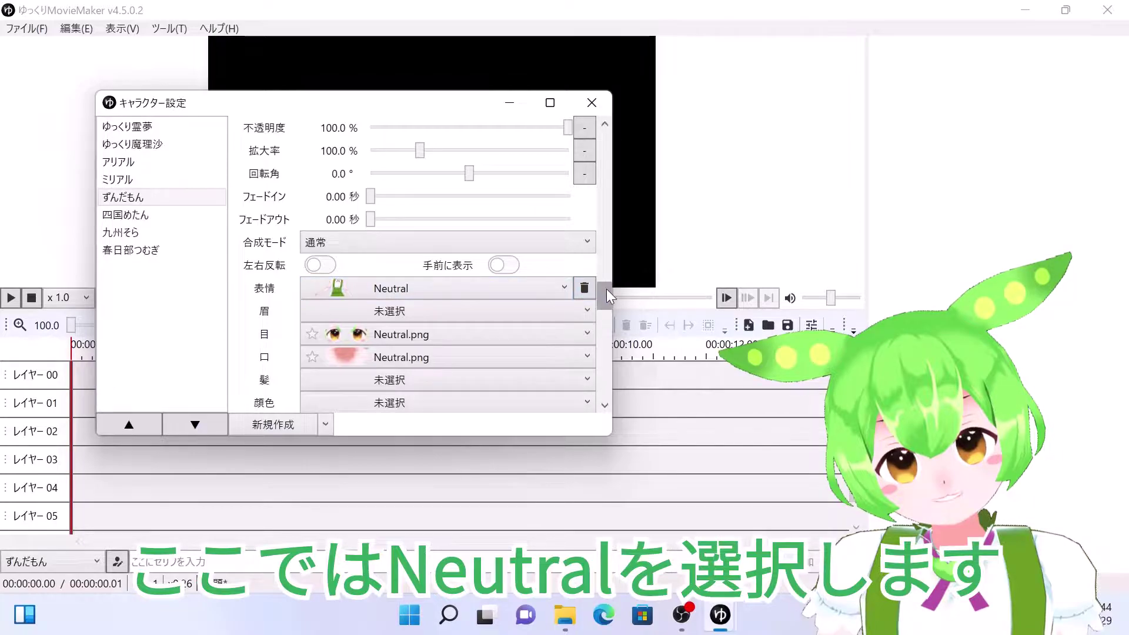
drag(606, 289, 606, 325)
drag(604, 329, 604, 345)
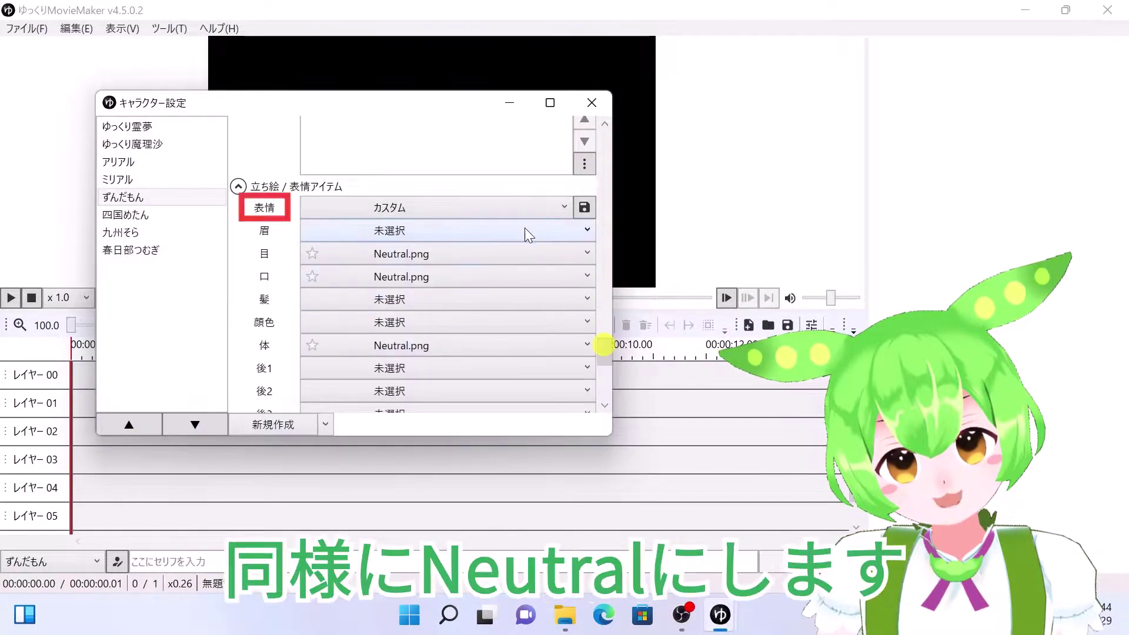
click(520, 213)
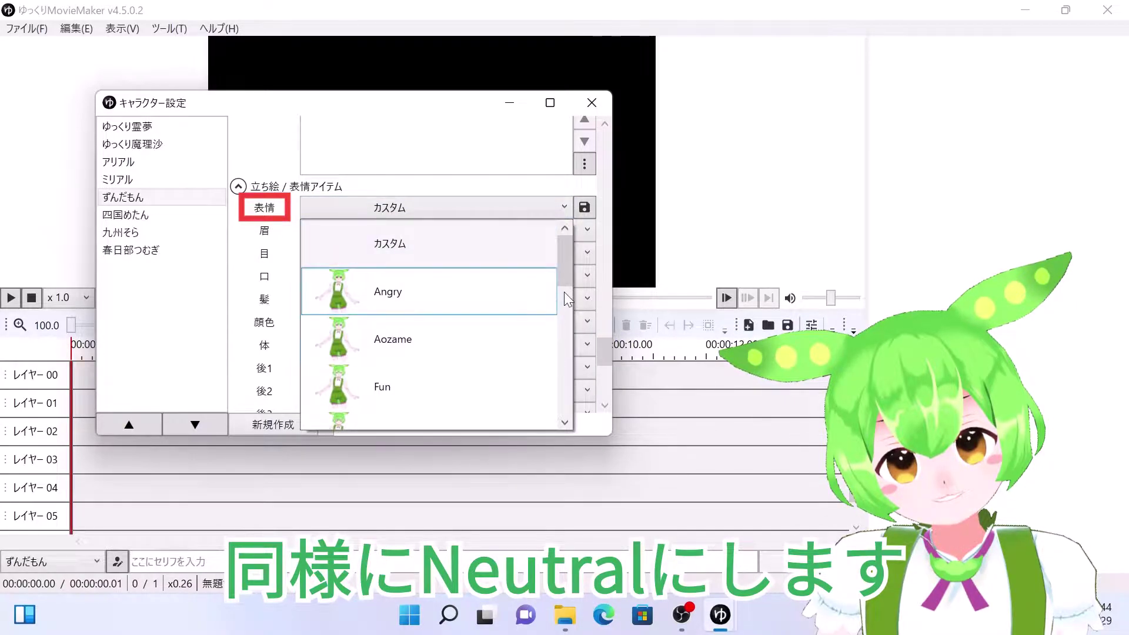
drag(565, 282, 566, 344)
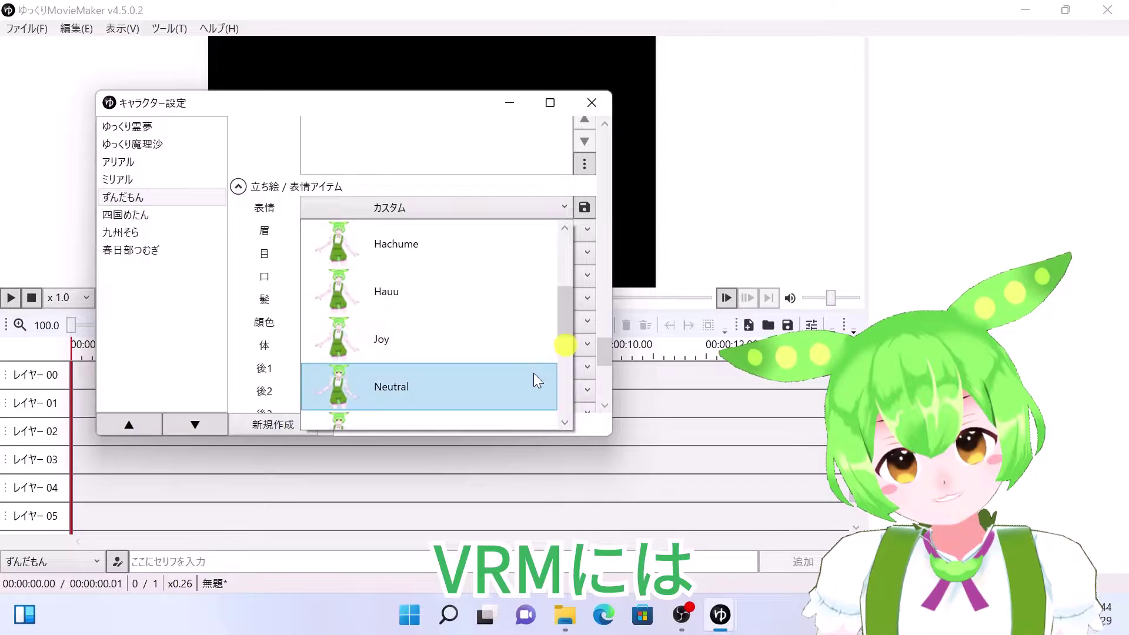
click(534, 373)
drag(604, 352, 606, 388)
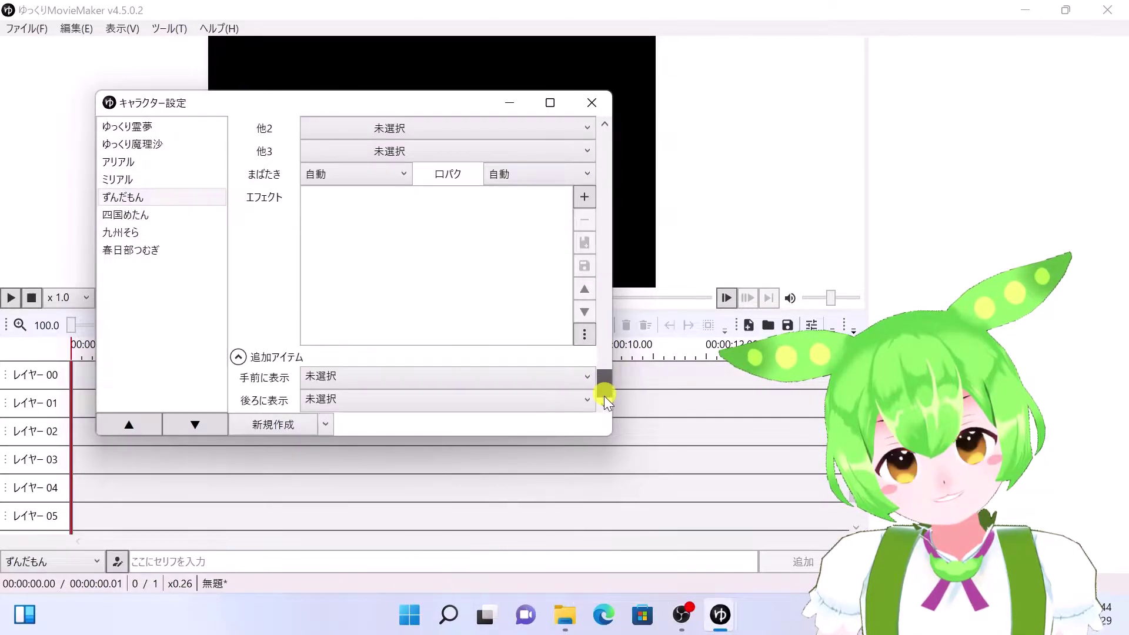
- Place Zundamon's portrait on layer 00 and stretch the clip to about 10.95 s
click(586, 106)
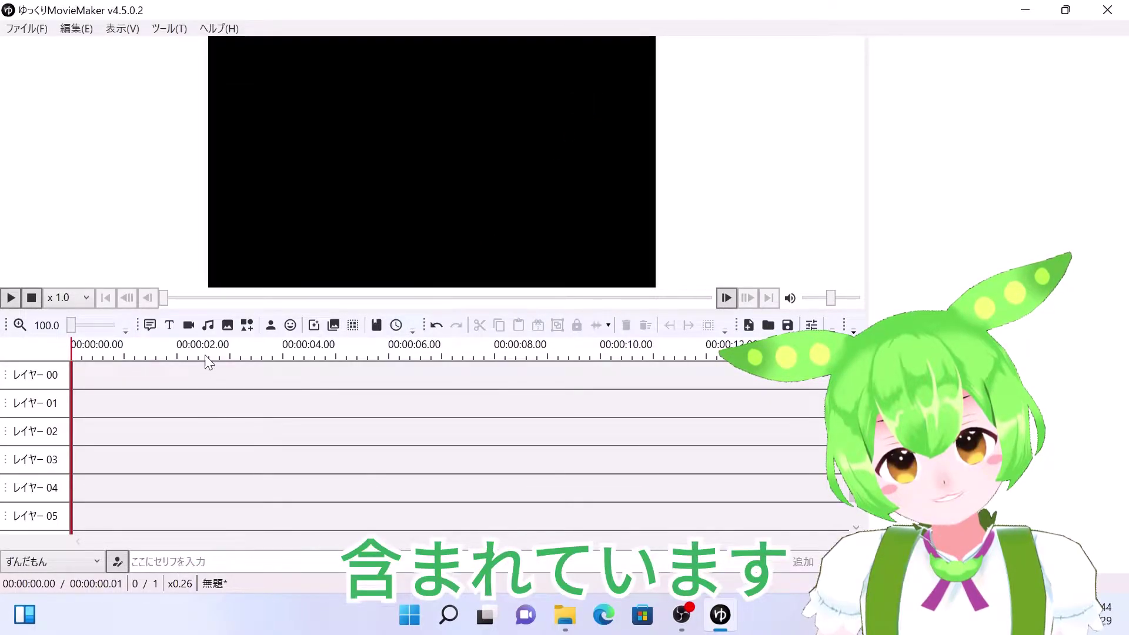
click(269, 323)
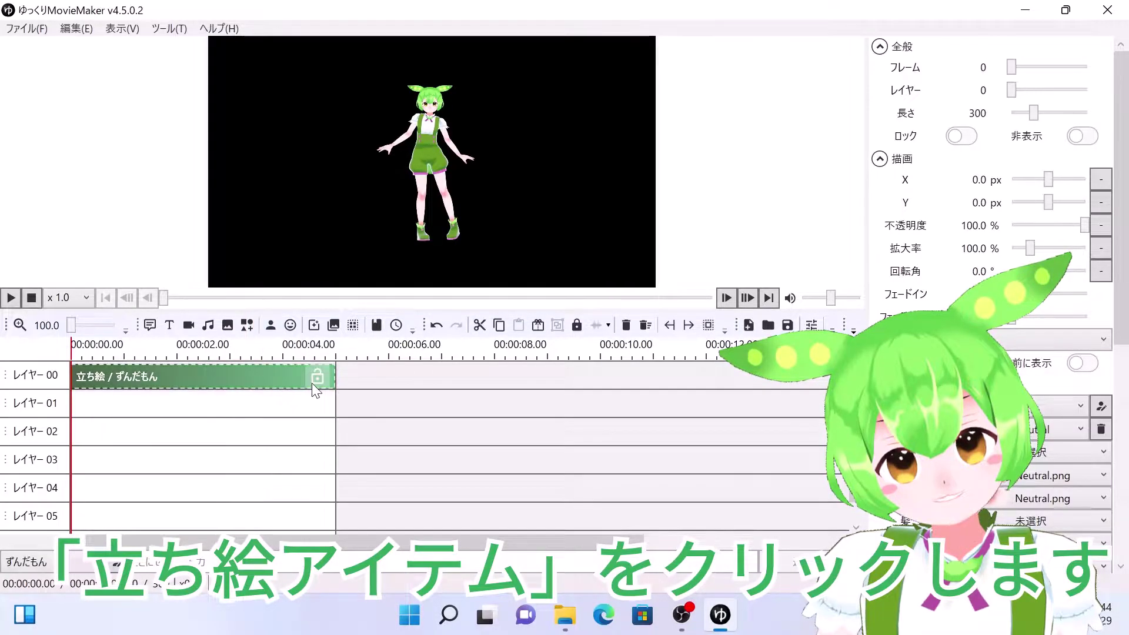
click(332, 374)
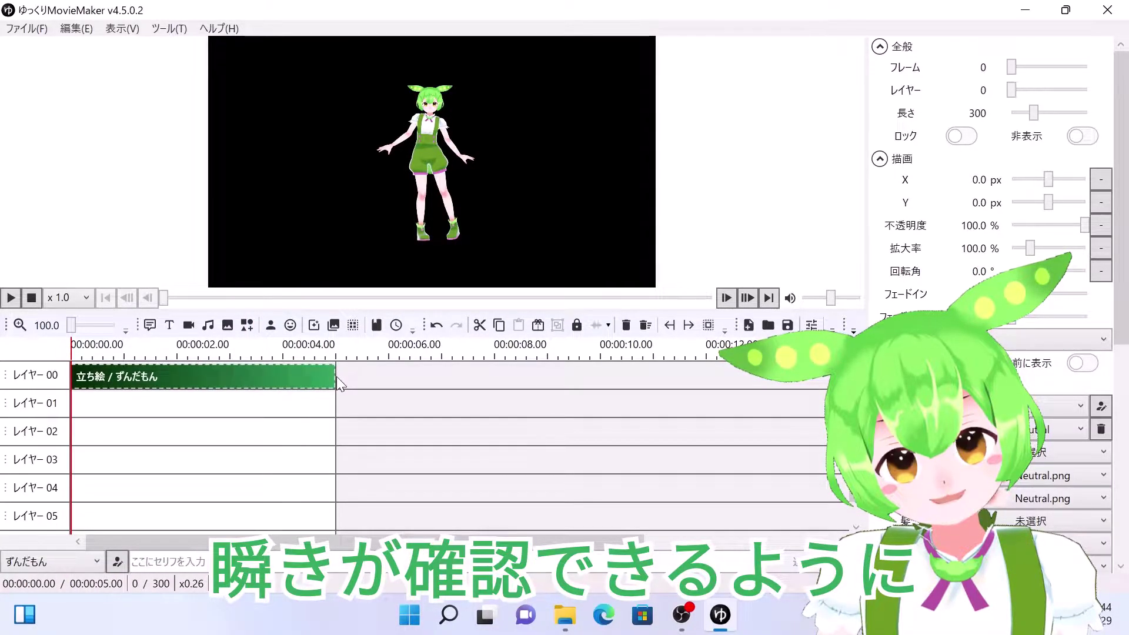
drag(336, 376, 648, 370)
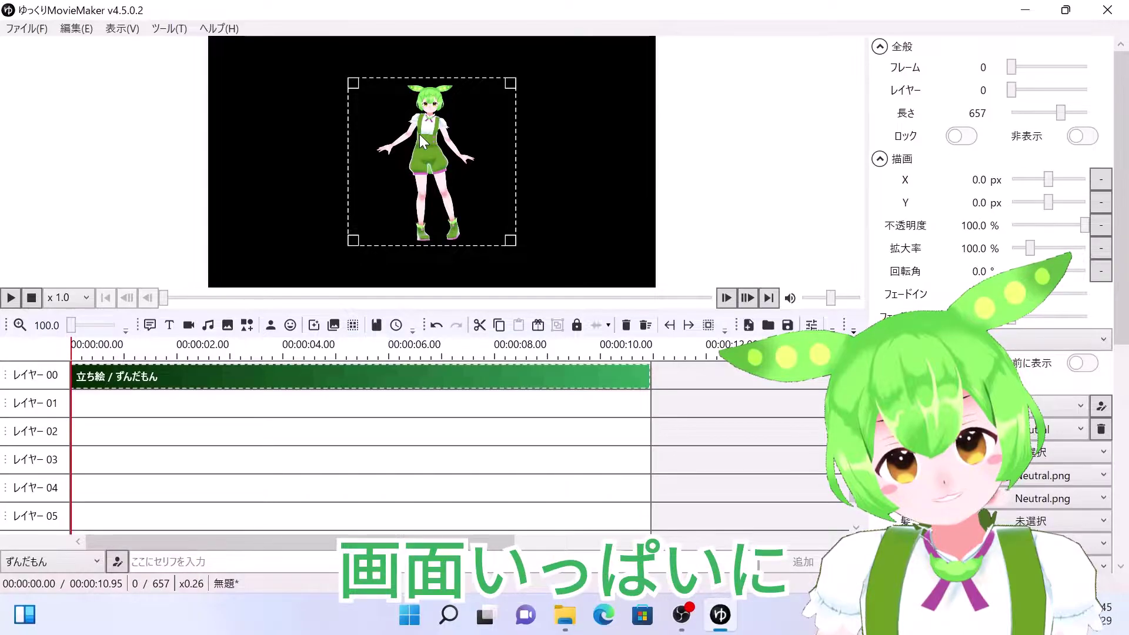
- Raise the portrait's 拡大率 to 150.4% with the mouse wheel over the preview
scroll(419, 137, up, 1)
scroll(419, 141, up, 2)
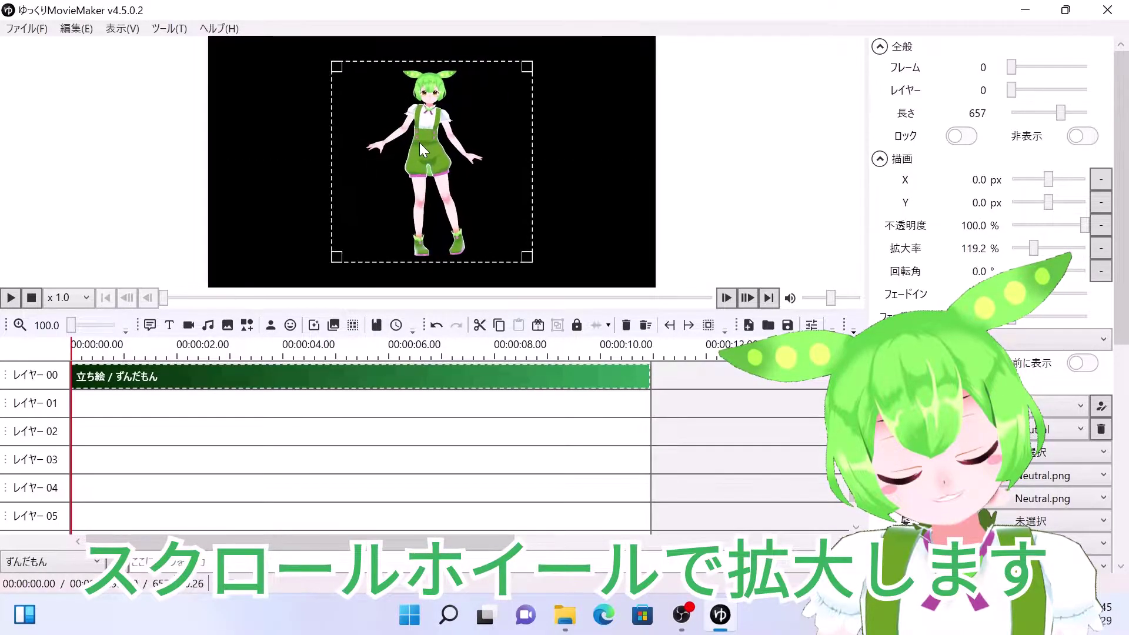
scroll(418, 143, up, 2)
scroll(419, 144, up, 1)
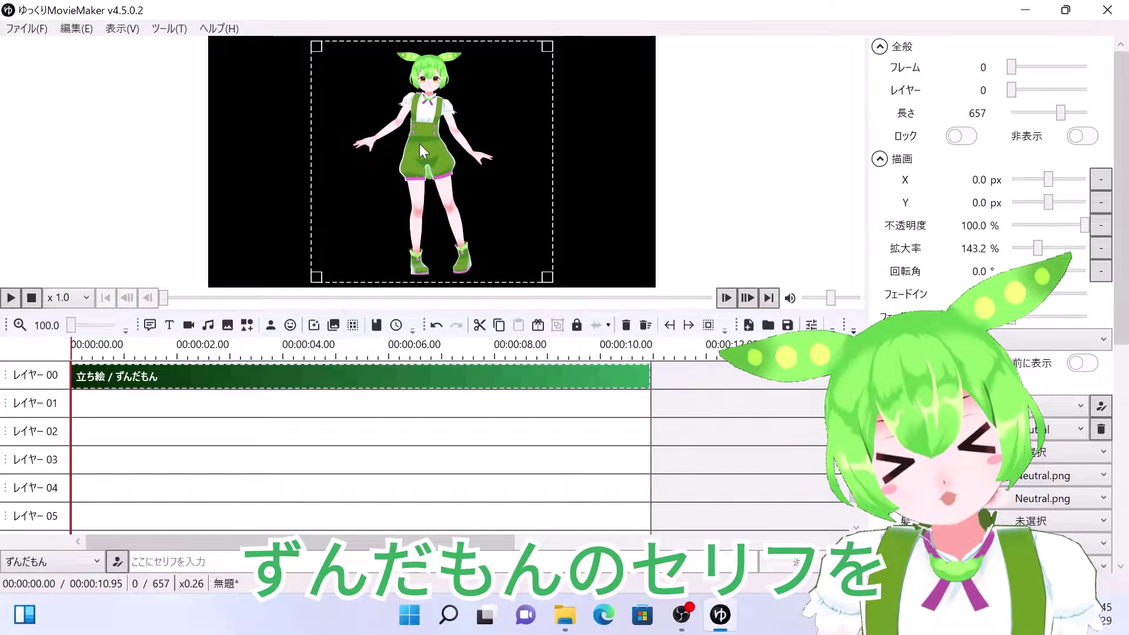
scroll(419, 143, up, 1)
scroll(418, 144, up, 1)
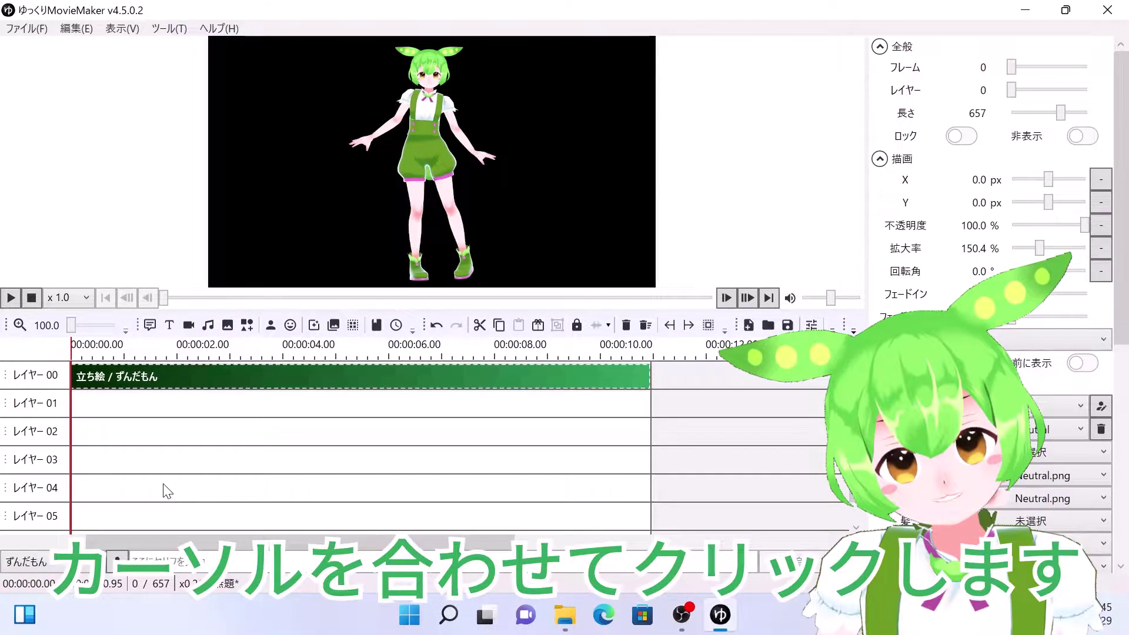
- At 00:00:01.96, start Zundamon's line with 'こんにちは！'
drag(160, 470, 175, 470)
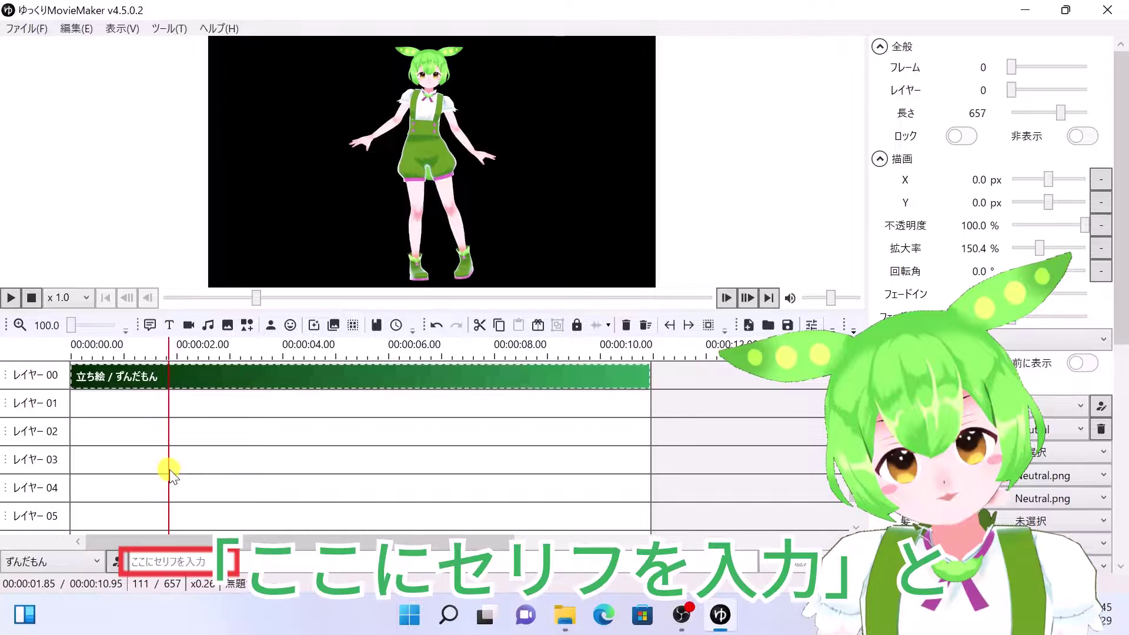
click(226, 561)
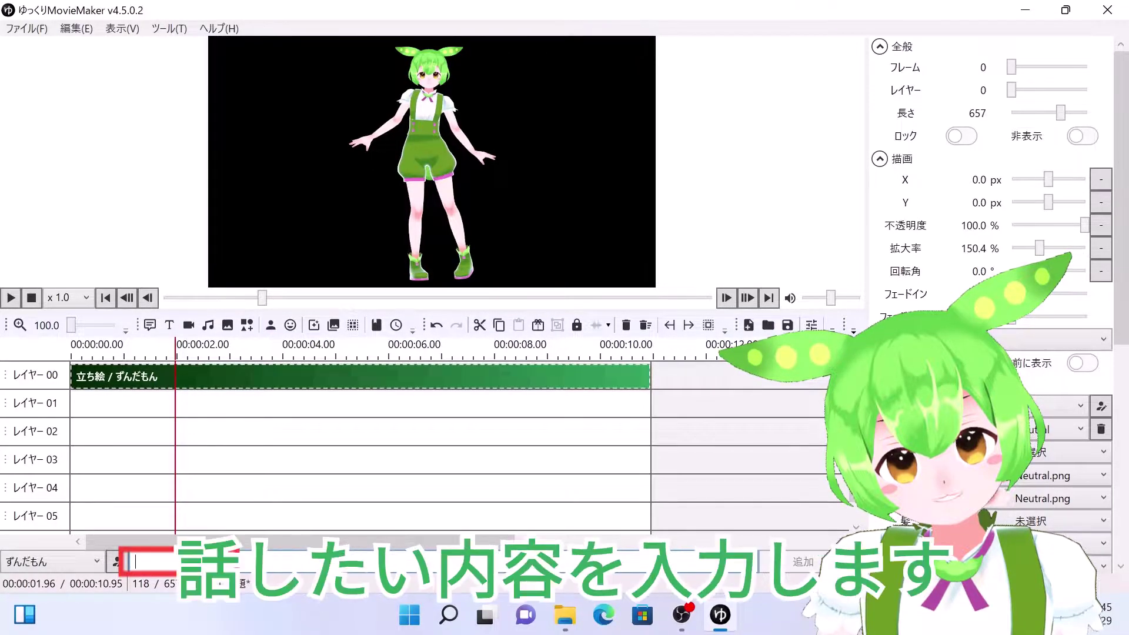
text(k)
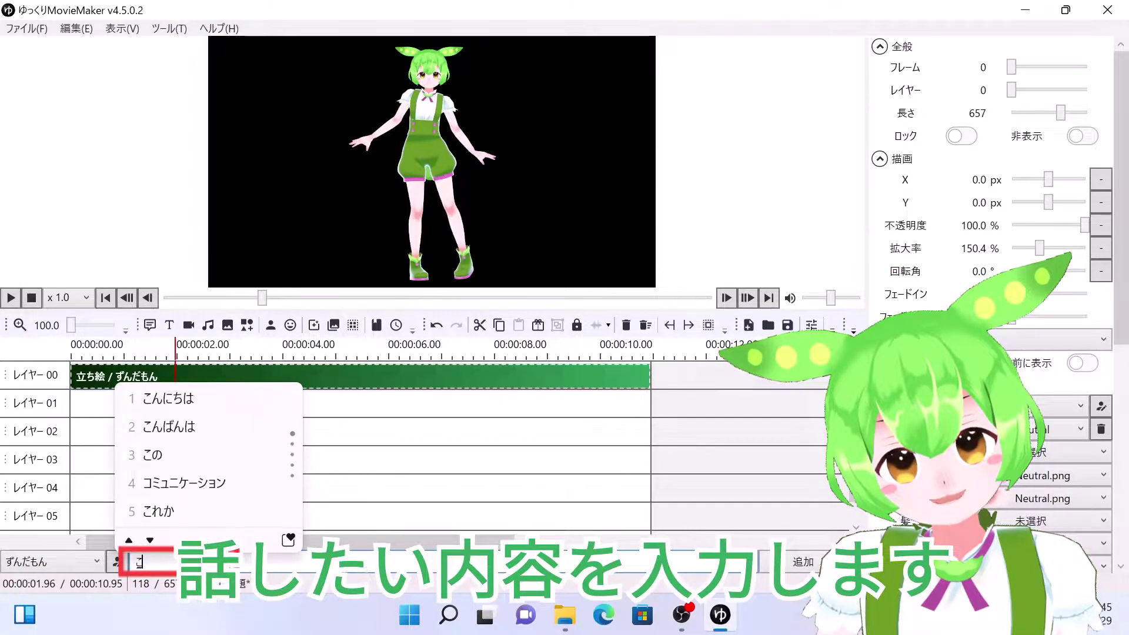
text(んにちは)
key(Return)
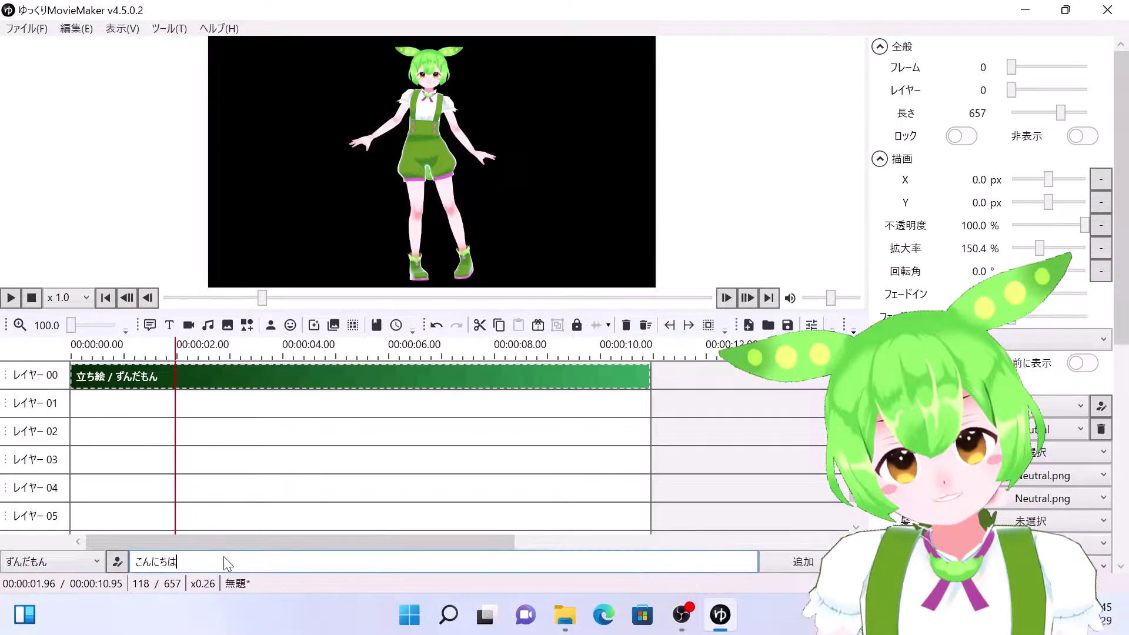
text(!)
key(Return)
- Continue the line with 'ずんだもんです！よろしくお願いします' using IME predictions
text(ず)
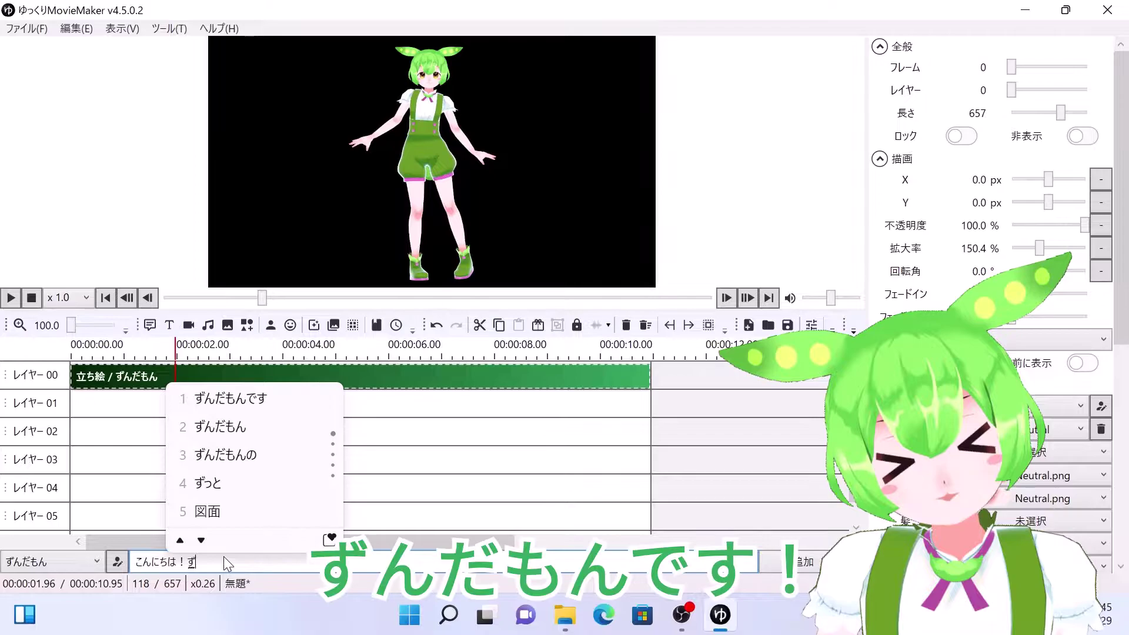
key(Tab)
text(!)
key(Return)
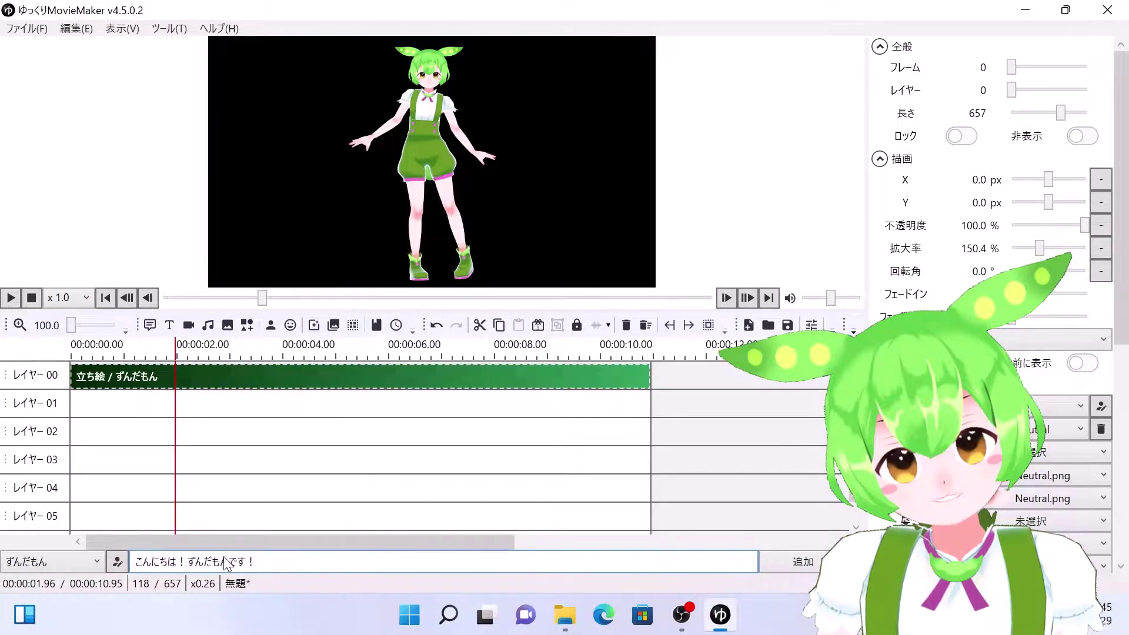
text(yo)
key(Tab)
key(Tab)
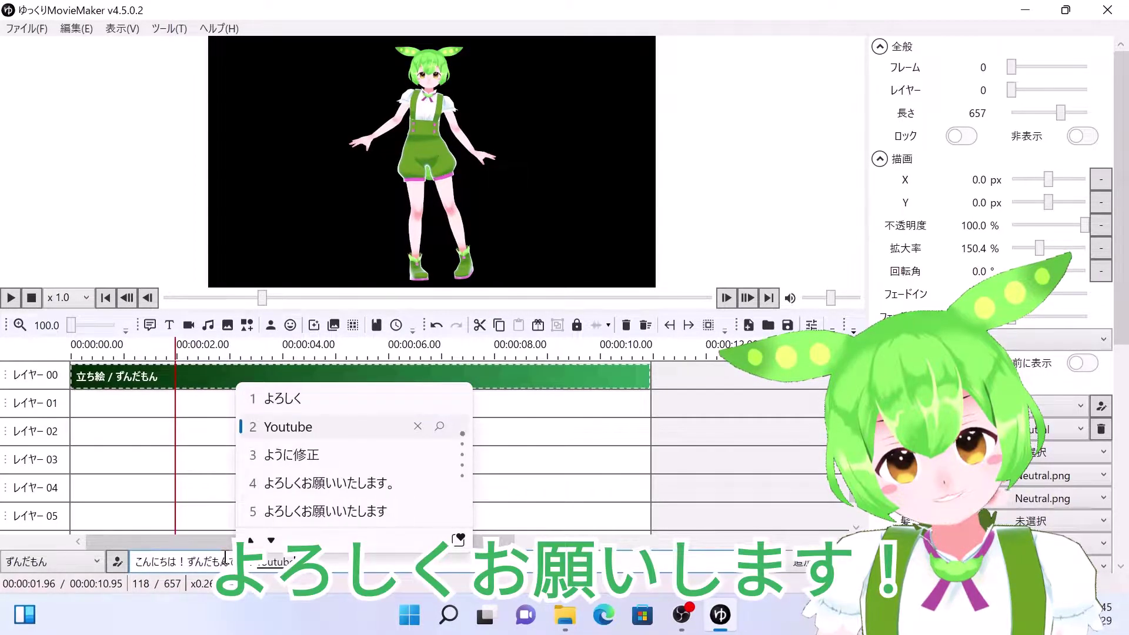
key(Tab)
key(Tab)
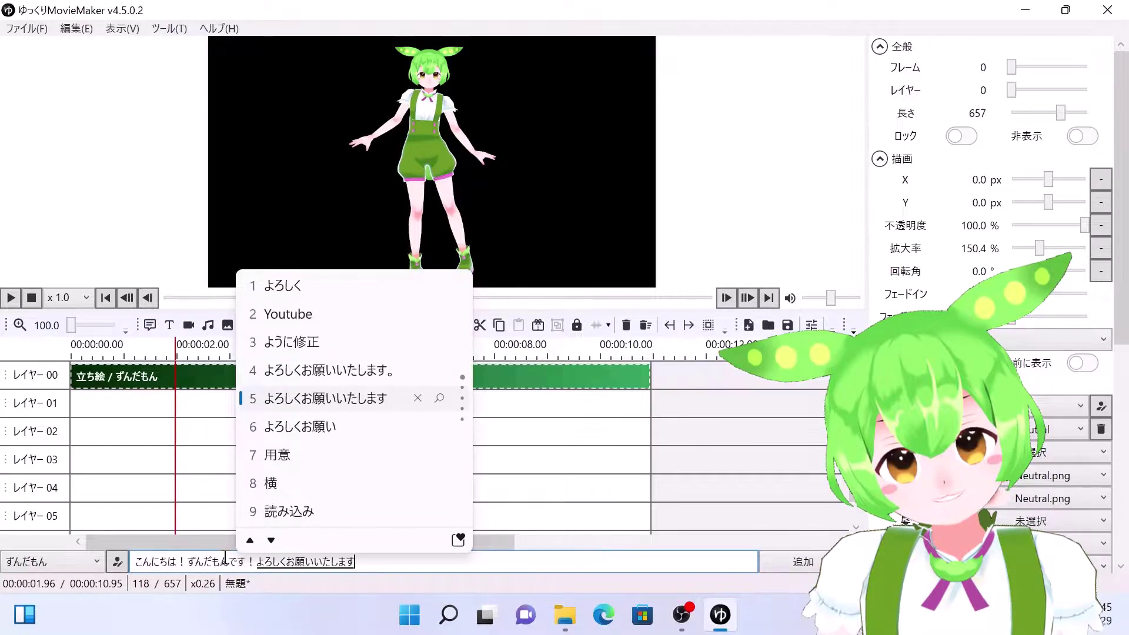
key(Tab)
text(s)
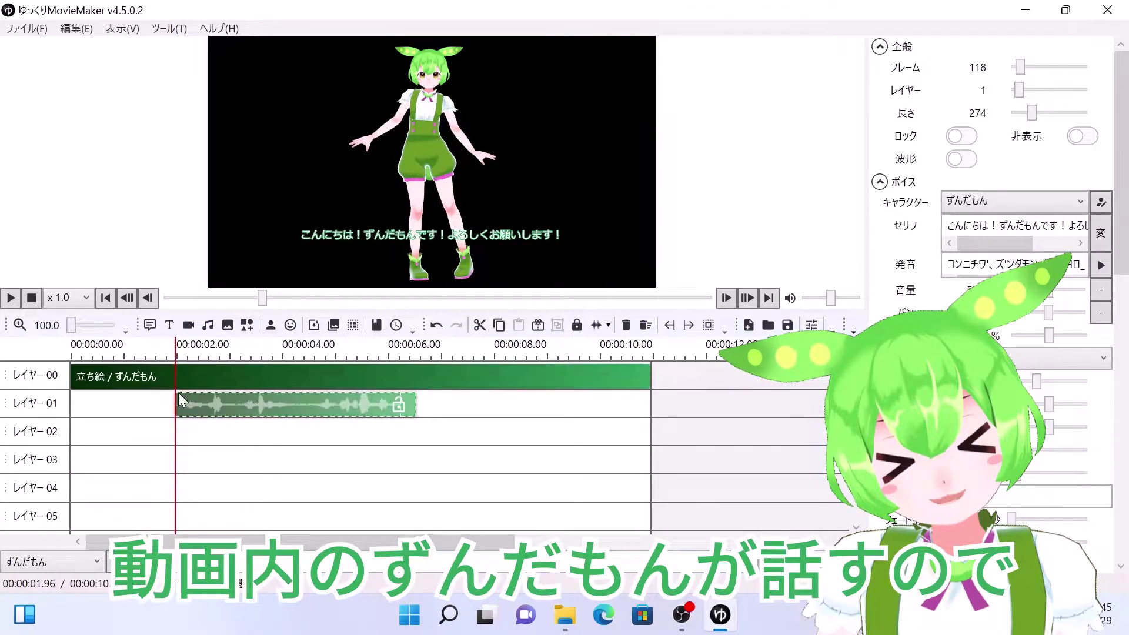
- Scrub the playhead back before the greeting to preview it
drag(177, 351, 138, 346)
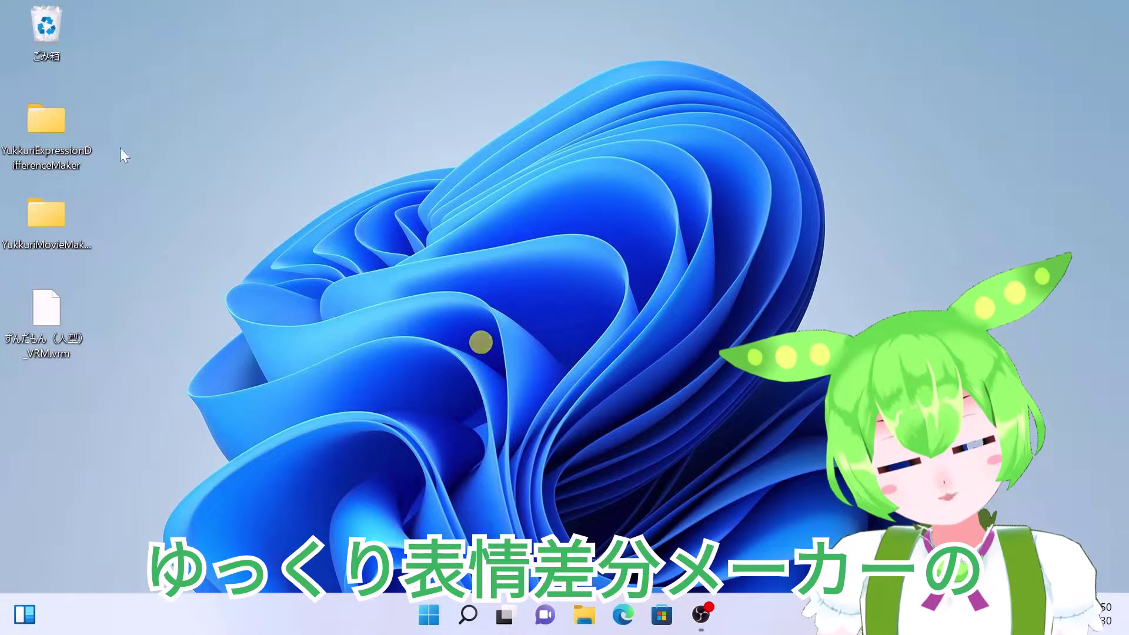
- Open the YukkuriExpressionDifferenceMaker desktop folder and launch YukkuriExpressionDifferenceMaker.exe
double_click(50, 145)
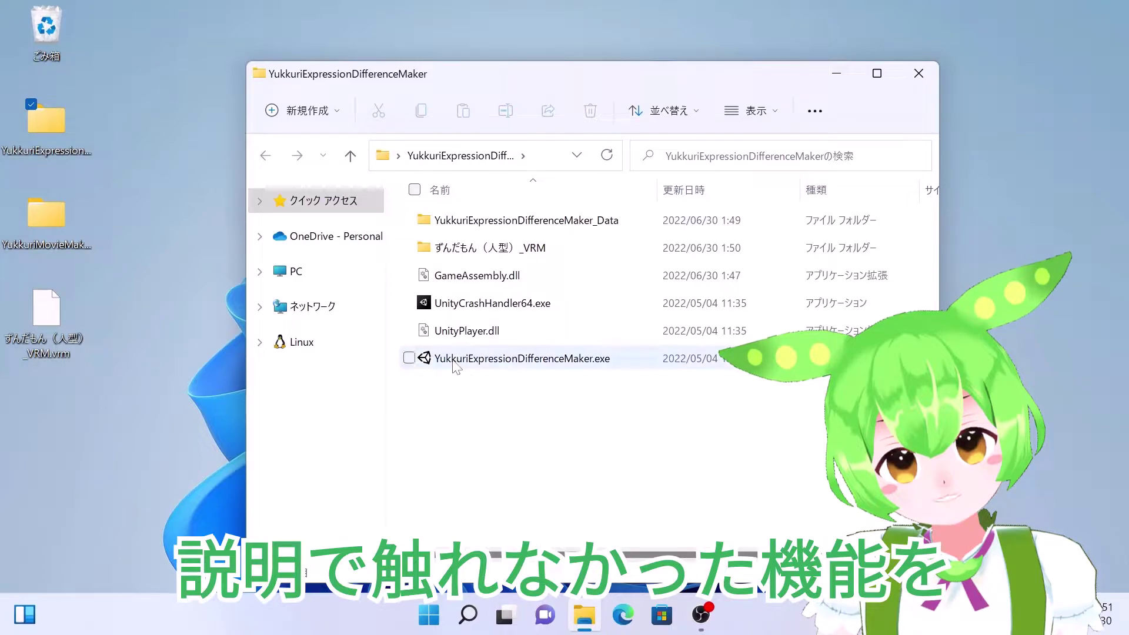
double_click(456, 360)
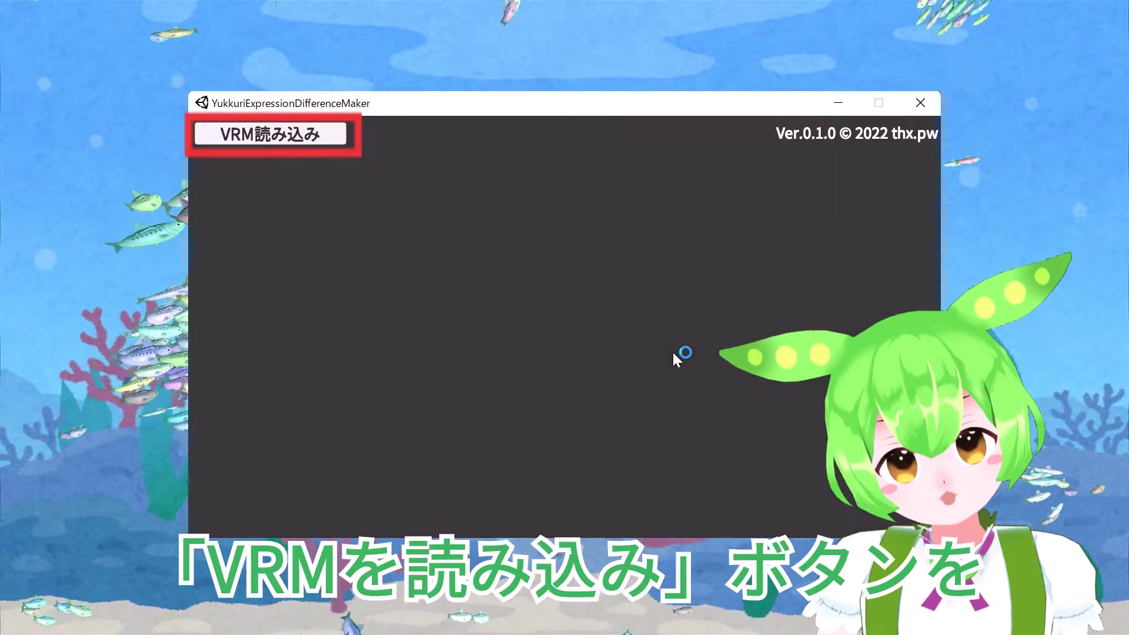
- Load ずんだもん（人型）_VRM.vrm from the Desktop
click(276, 133)
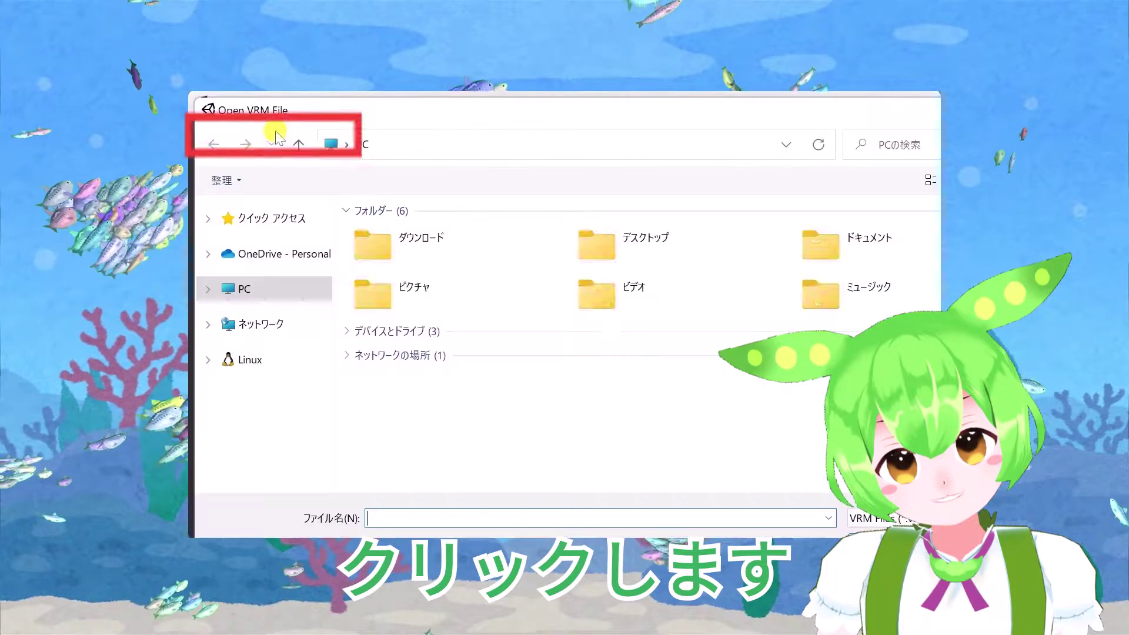
double_click(601, 248)
click(588, 250)
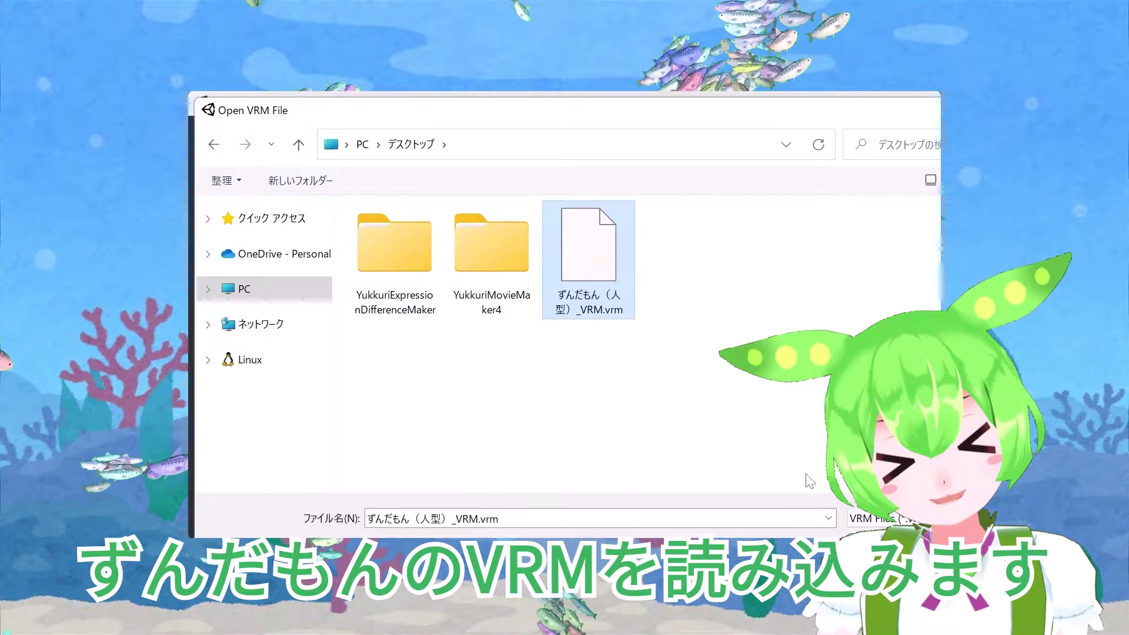
double_click(588, 249)
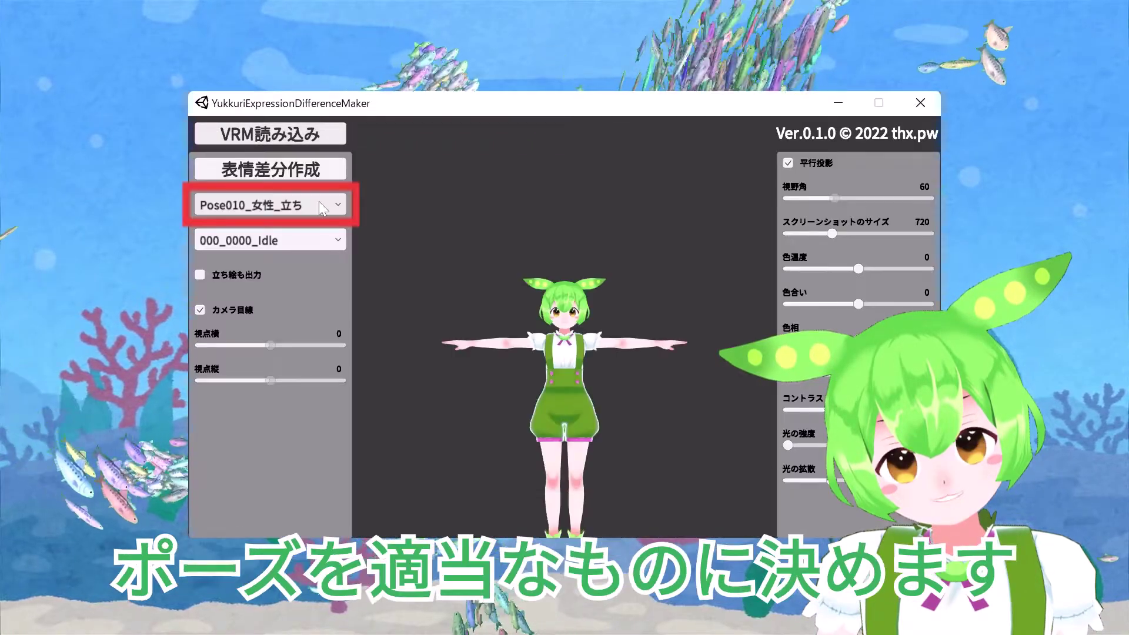
- Set the pose to 050_0040 from the Pose050_ジャンプ系 set
click(323, 204)
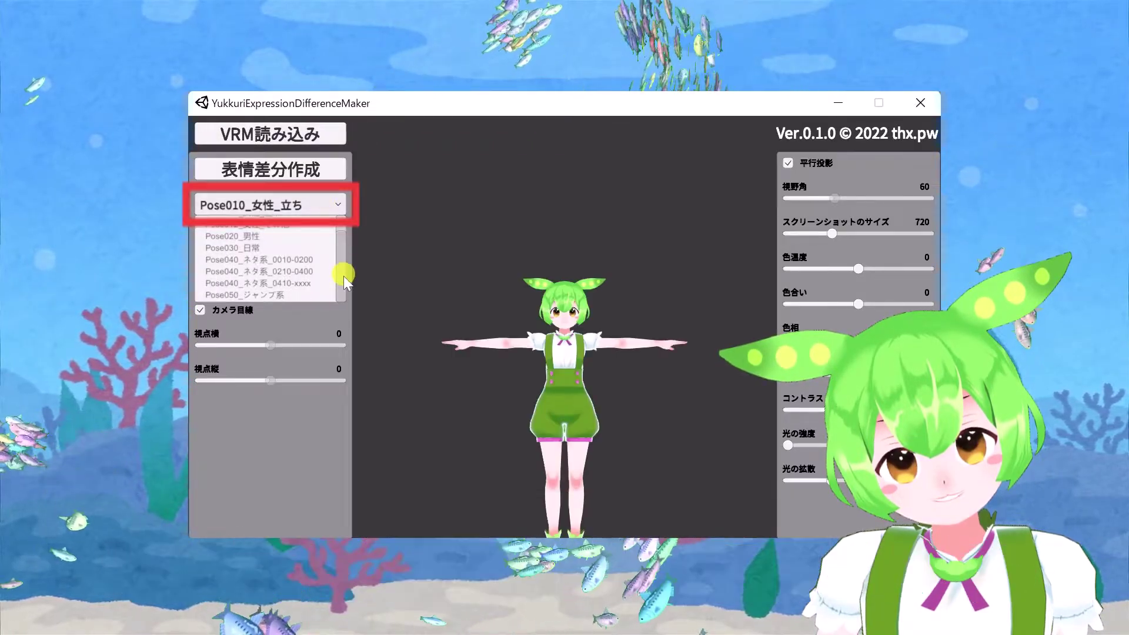
click(326, 295)
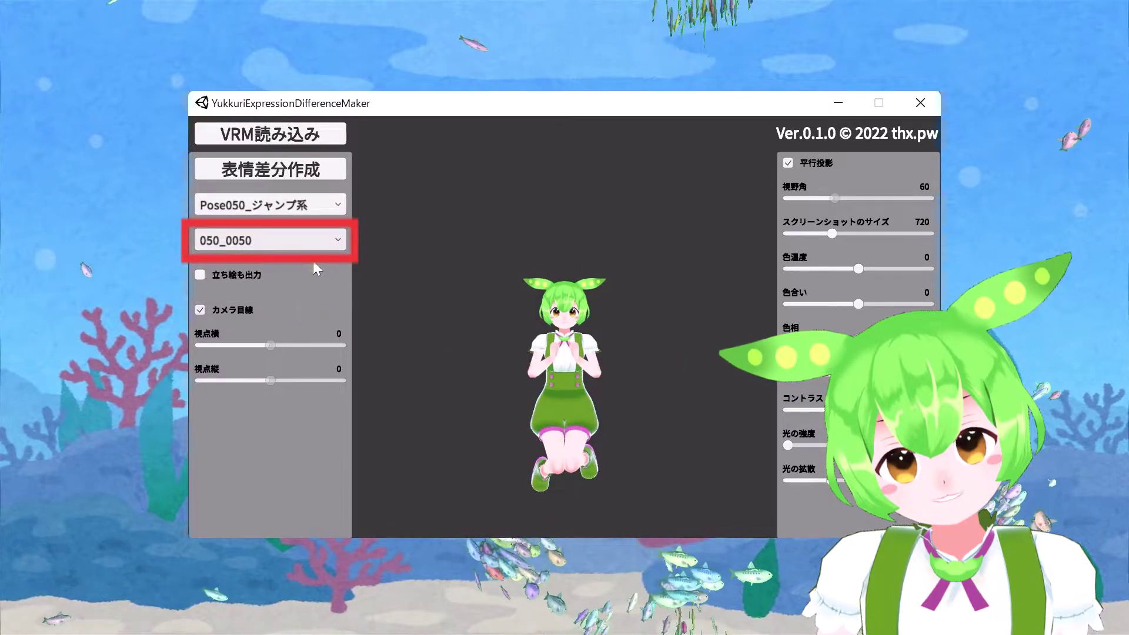
click(311, 240)
click(305, 304)
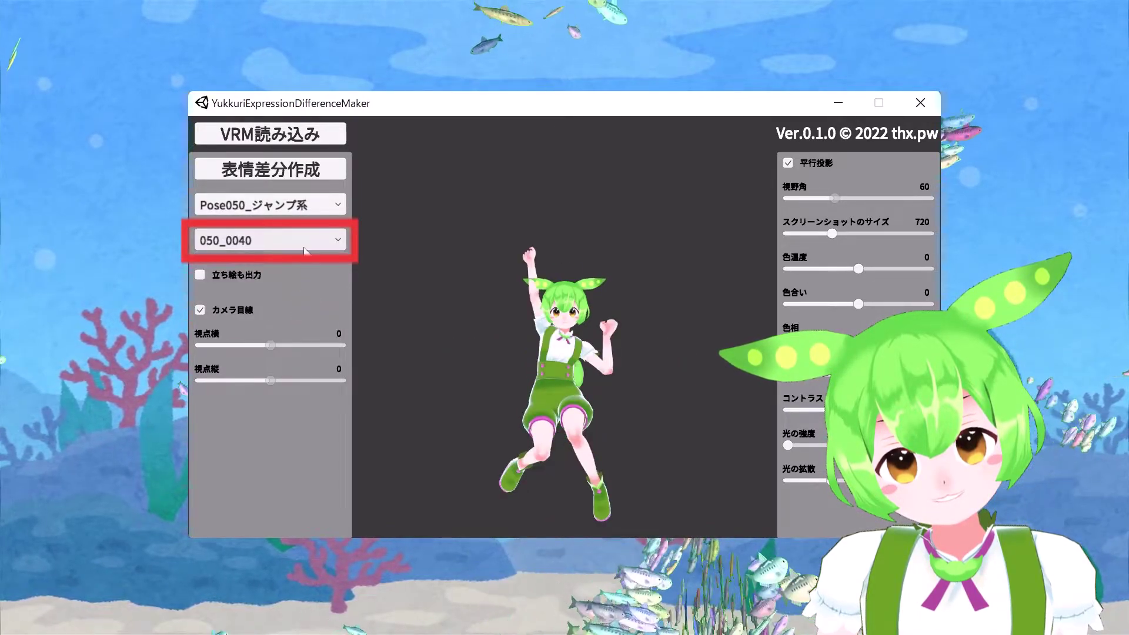
- Orbit, pan and zoom so the jumping Zundamon is centred, larger and facing front
mouse_move(425, 266)
mouse_down()
mouse_move(460, 292)
mouse_move(396, 277)
mouse_up()
drag(549, 355, 488, 312)
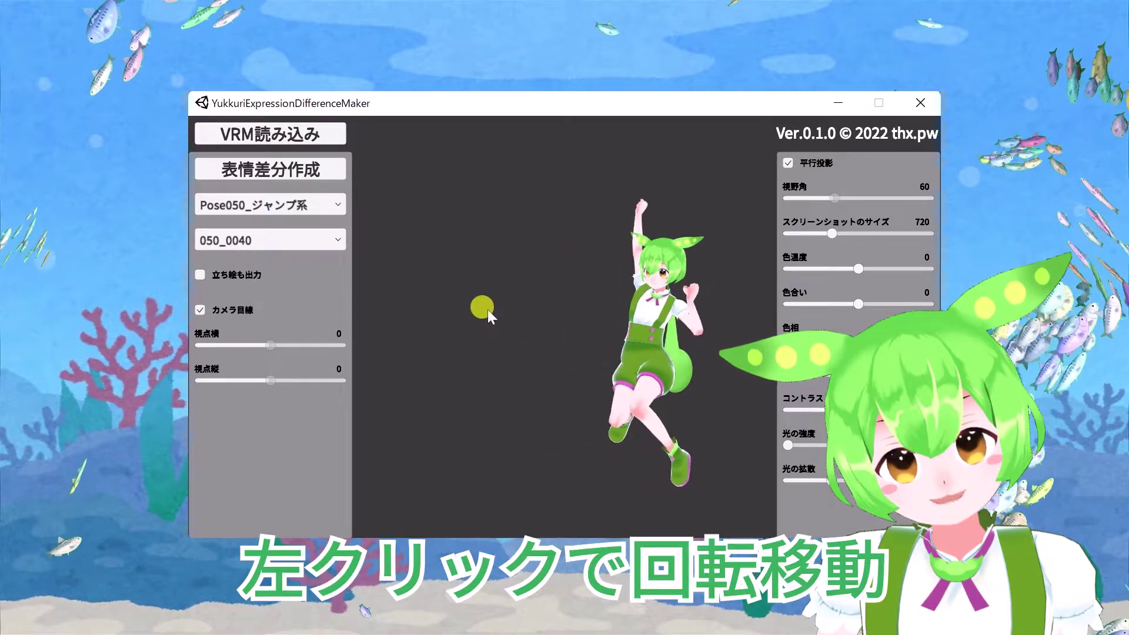
mouse_move(597, 254)
mouse_down()
mouse_move(569, 421)
mouse_move(615, 478)
mouse_move(453, 396)
mouse_up()
mouse_move(651, 433)
mouse_down()
mouse_move(494, 384)
mouse_move(671, 435)
mouse_up()
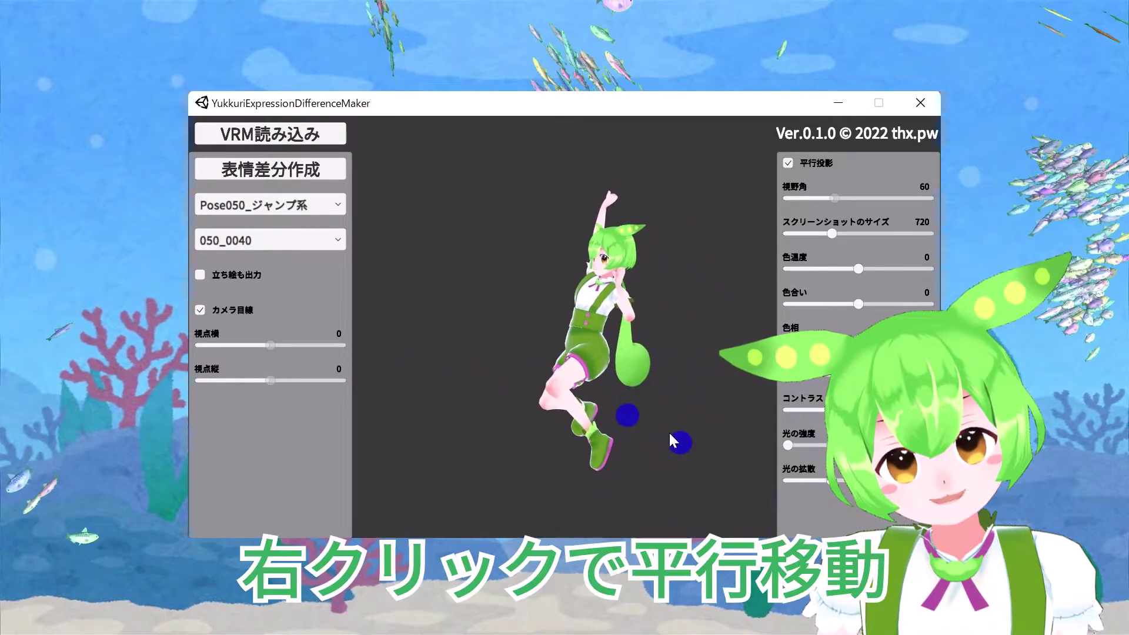
mouse_move(599, 326)
mouse_down()
mouse_move(731, 393)
mouse_move(465, 367)
mouse_move(693, 383)
mouse_move(477, 371)
mouse_up()
scroll(518, 376, up, 2)
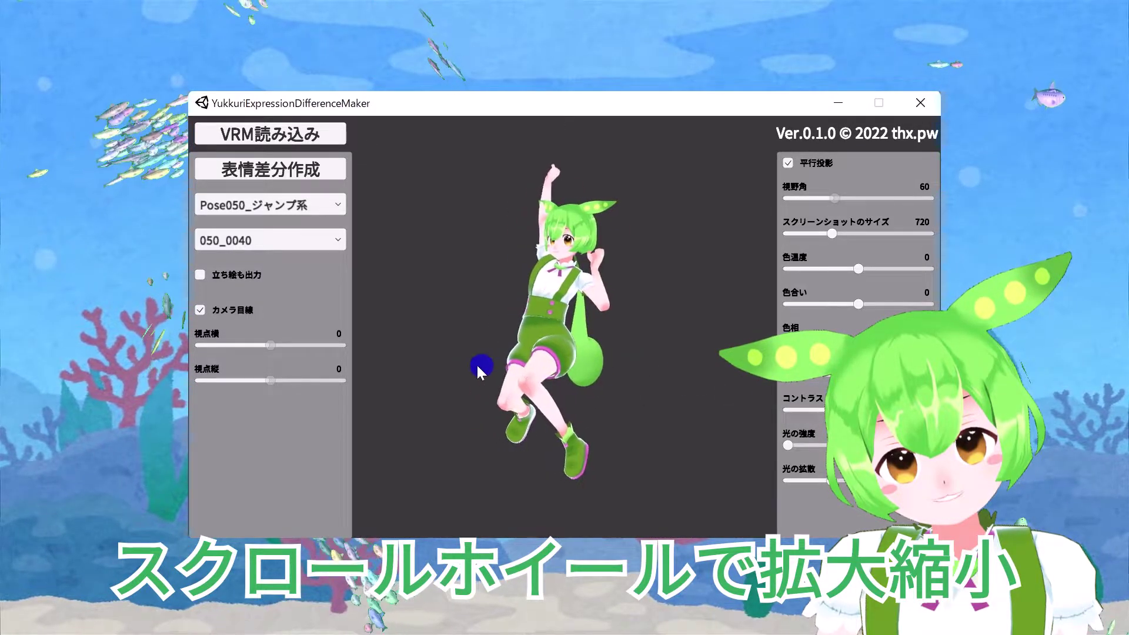
scroll(574, 369, up, 3)
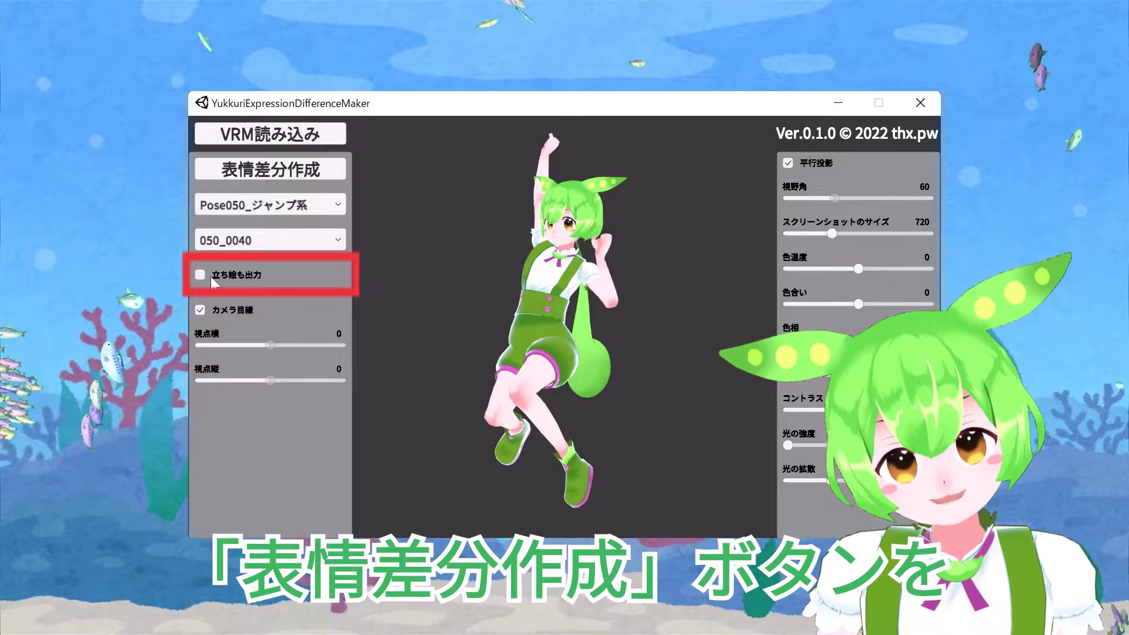
- Enable full-portrait export, stop camera-following eyes, and set gaze to horizontal 0, vertical 1
click(200, 275)
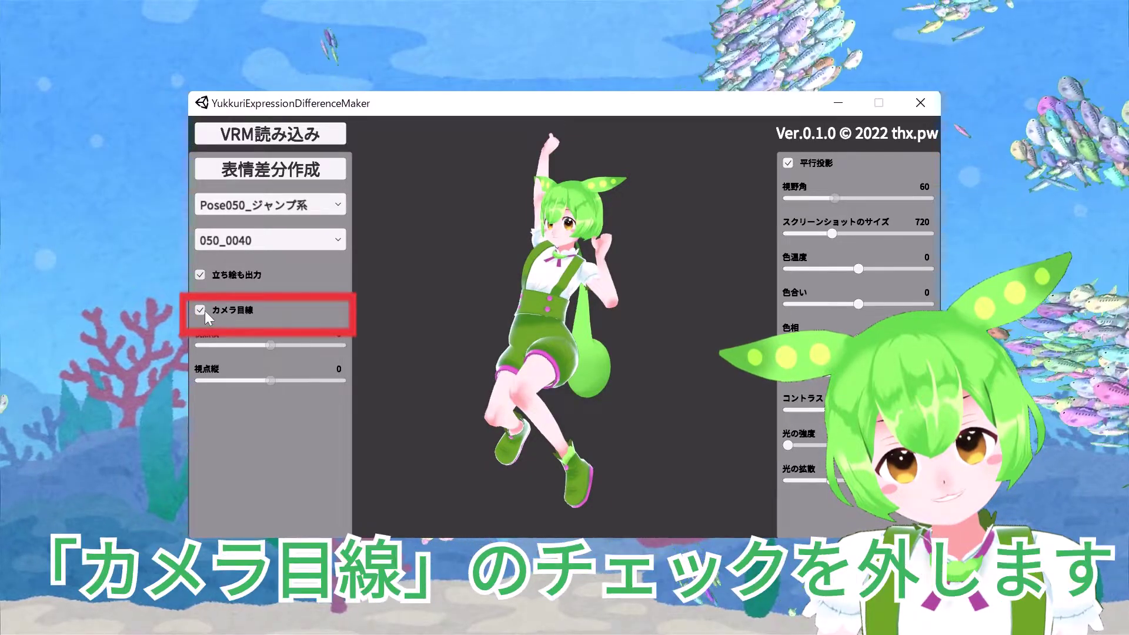
click(203, 311)
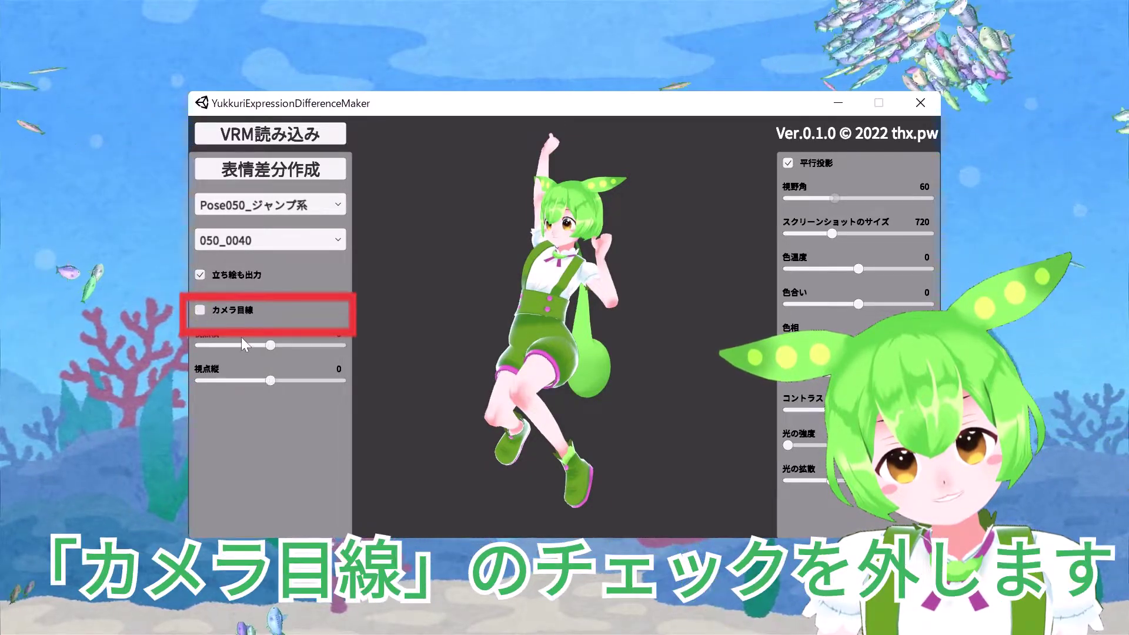
drag(271, 345, 245, 341)
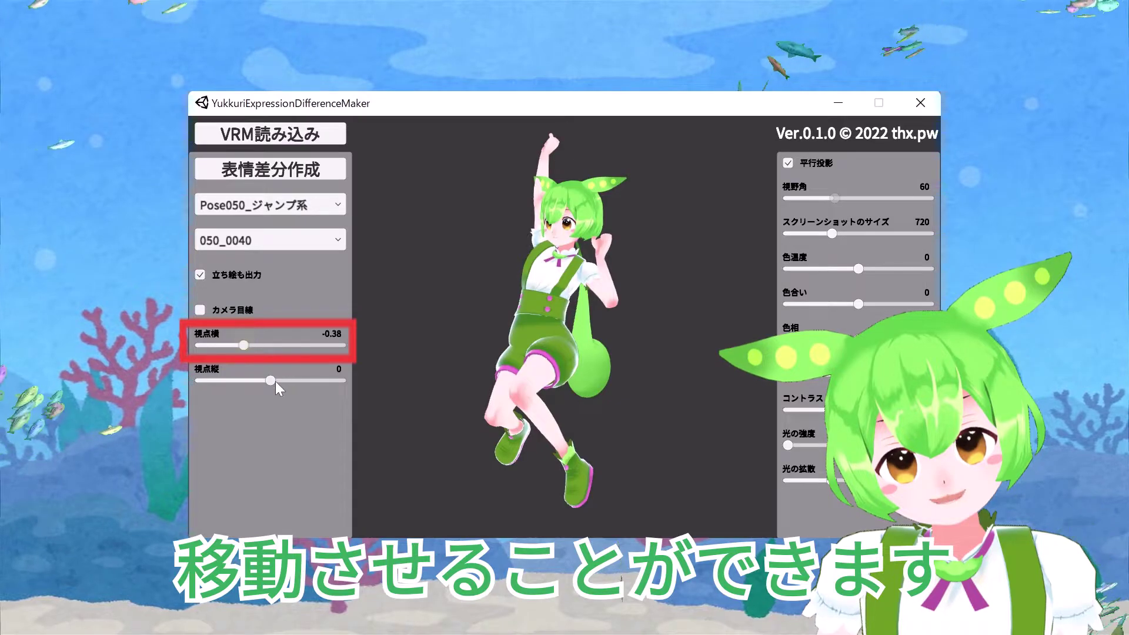
mouse_move(270, 380)
mouse_down()
mouse_move(263, 372)
mouse_move(305, 374)
mouse_up()
drag(251, 344, 262, 345)
mouse_move(305, 380)
mouse_down()
mouse_move(233, 382)
mouse_move(342, 381)
mouse_up()
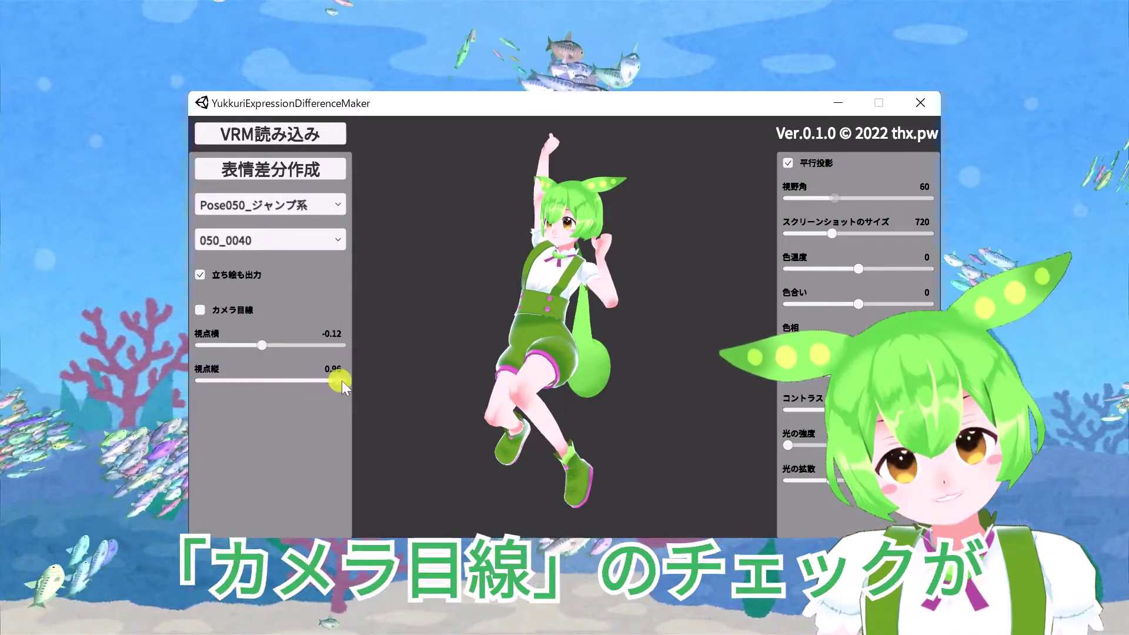
drag(342, 381, 344, 381)
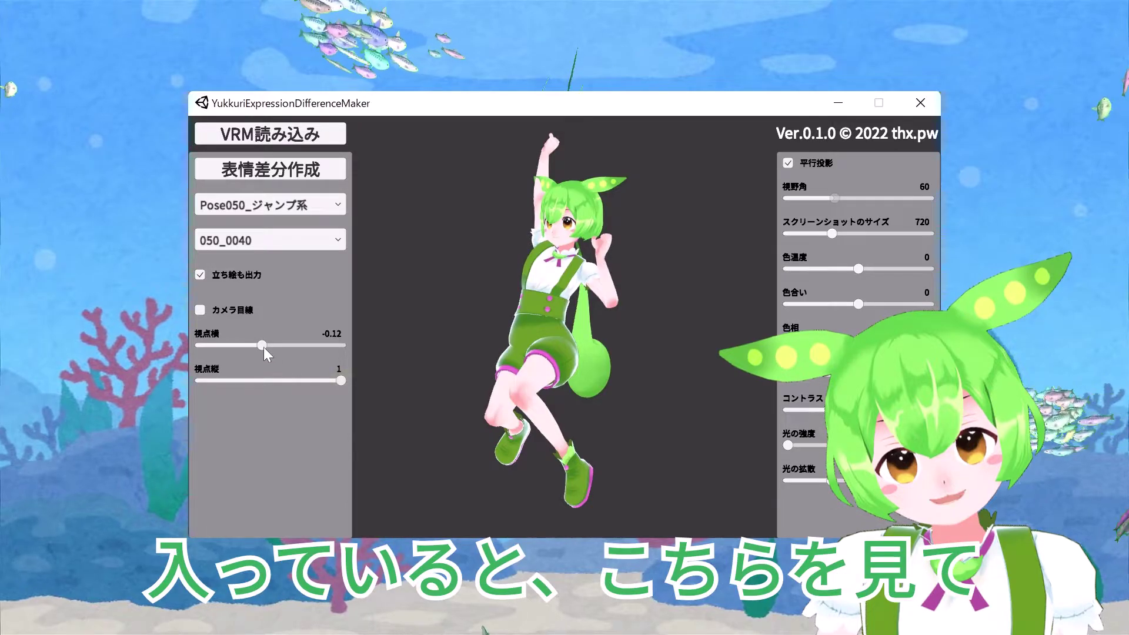
drag(264, 347, 270, 346)
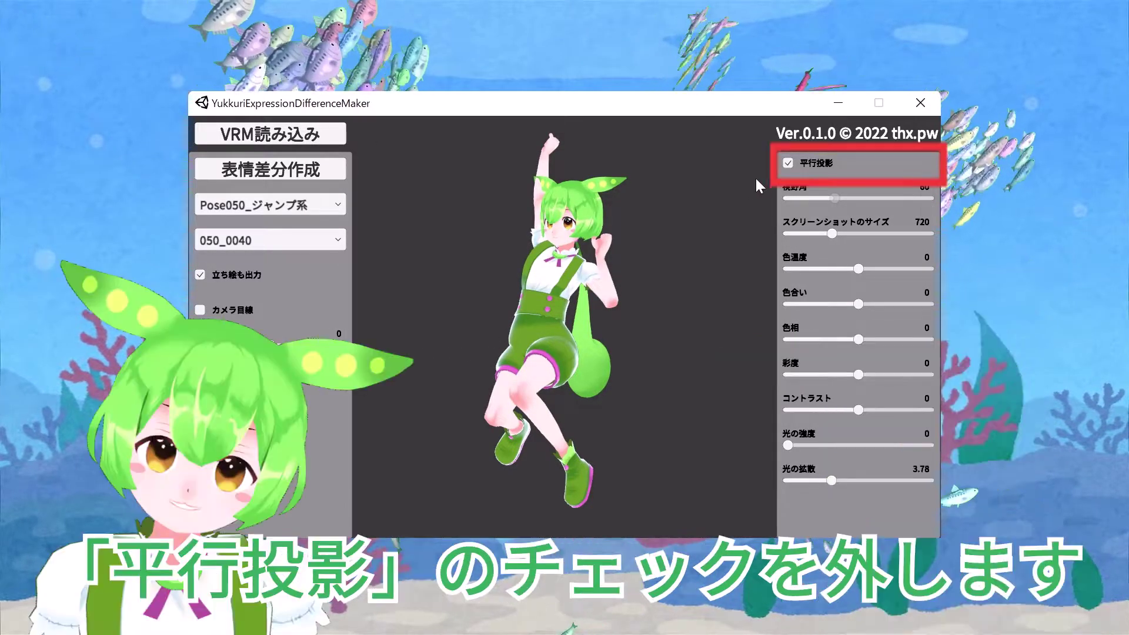
- Turn off 平行投影 for perspective view, then zoom out and move the model up
click(787, 163)
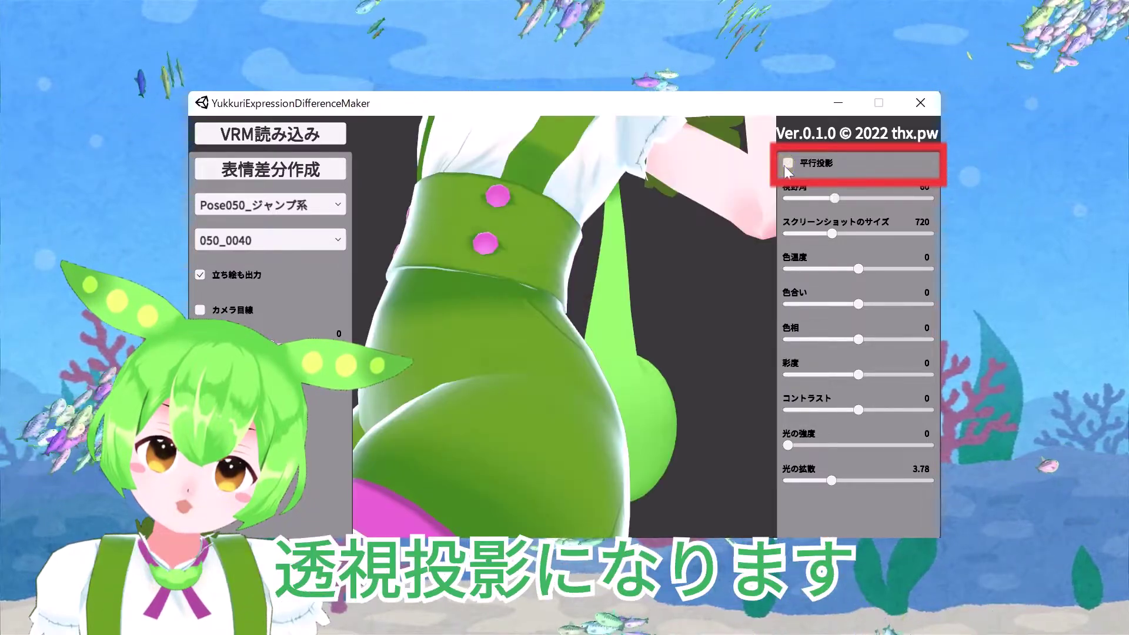
scroll(661, 306, down, 3)
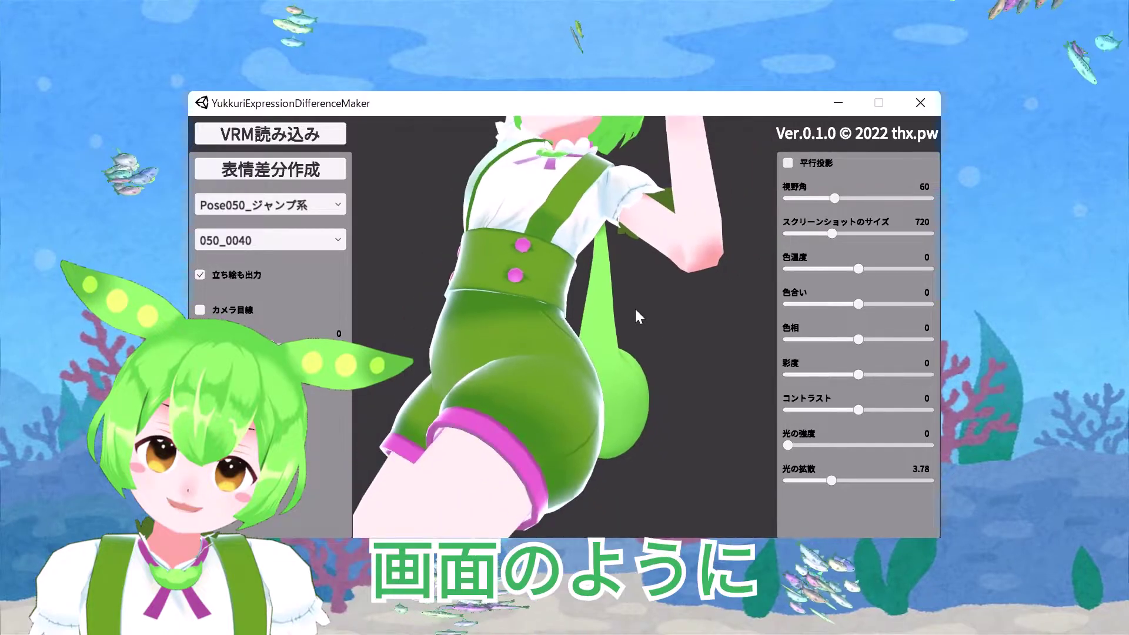
scroll(627, 307, down, 2)
scroll(620, 307, down, 2)
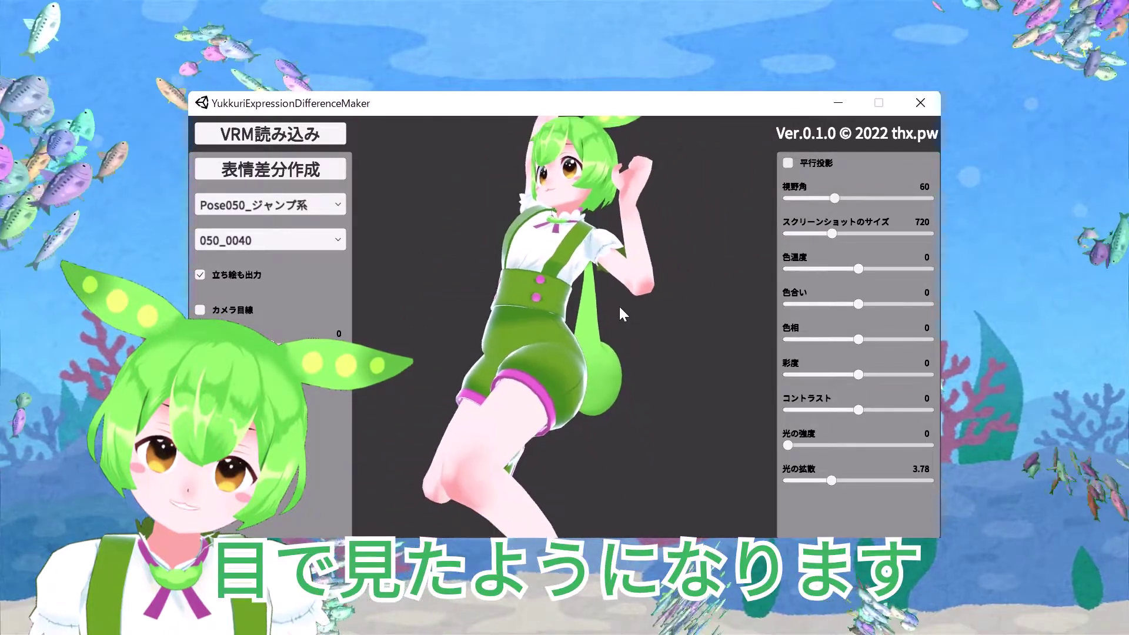
scroll(564, 419, down, 2)
scroll(552, 241, down, 2)
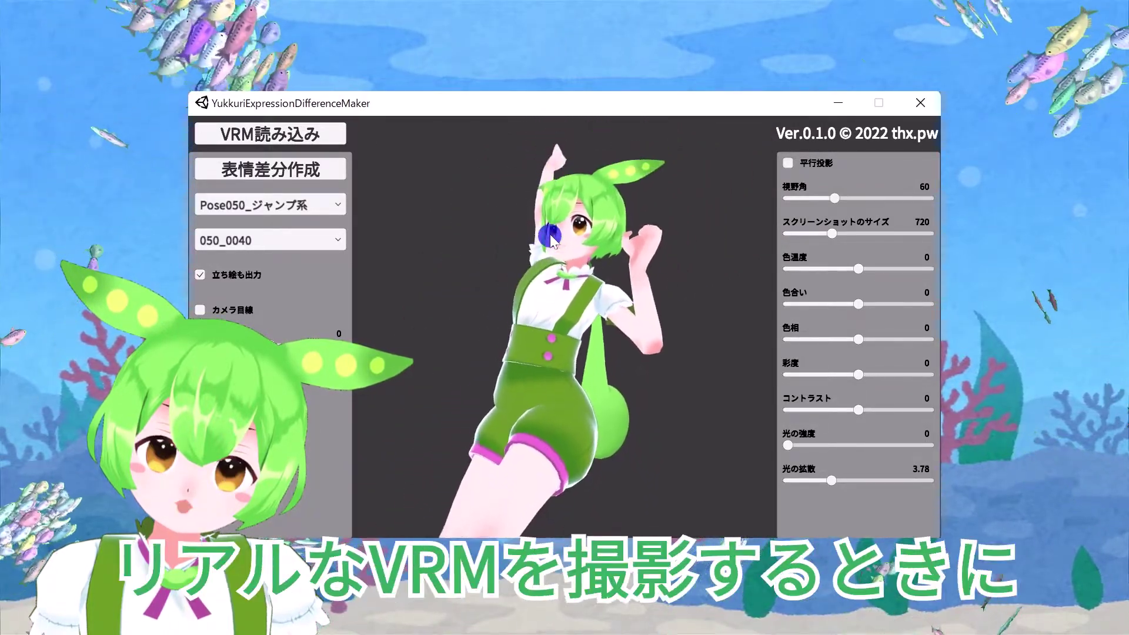
scroll(552, 241, down, 2)
scroll(590, 520, down, 1)
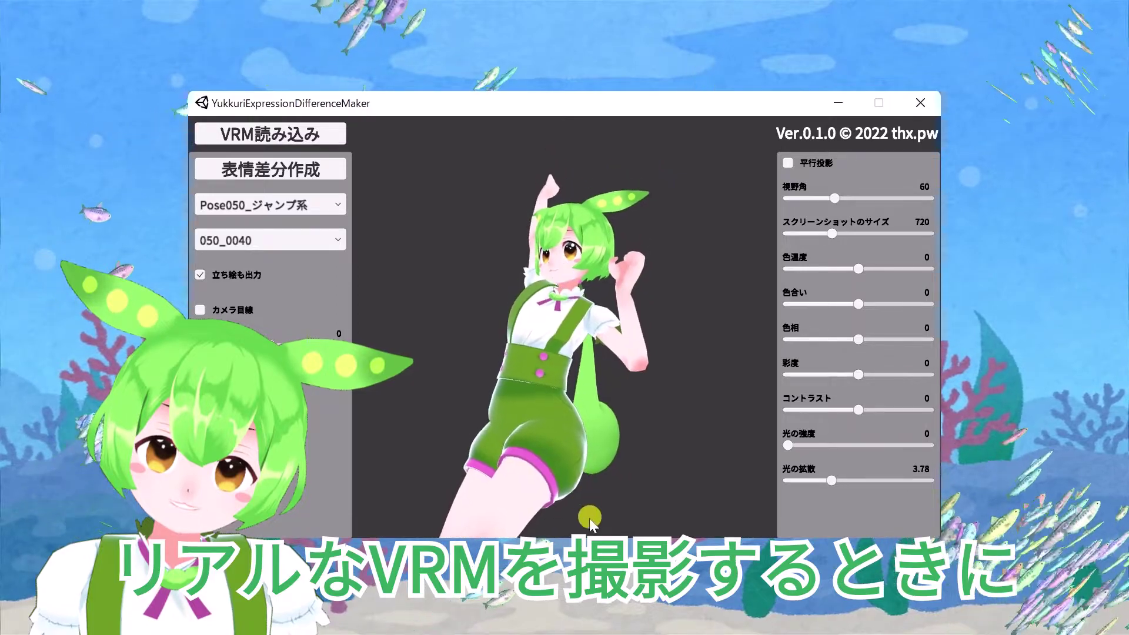
drag(590, 521, 604, 454)
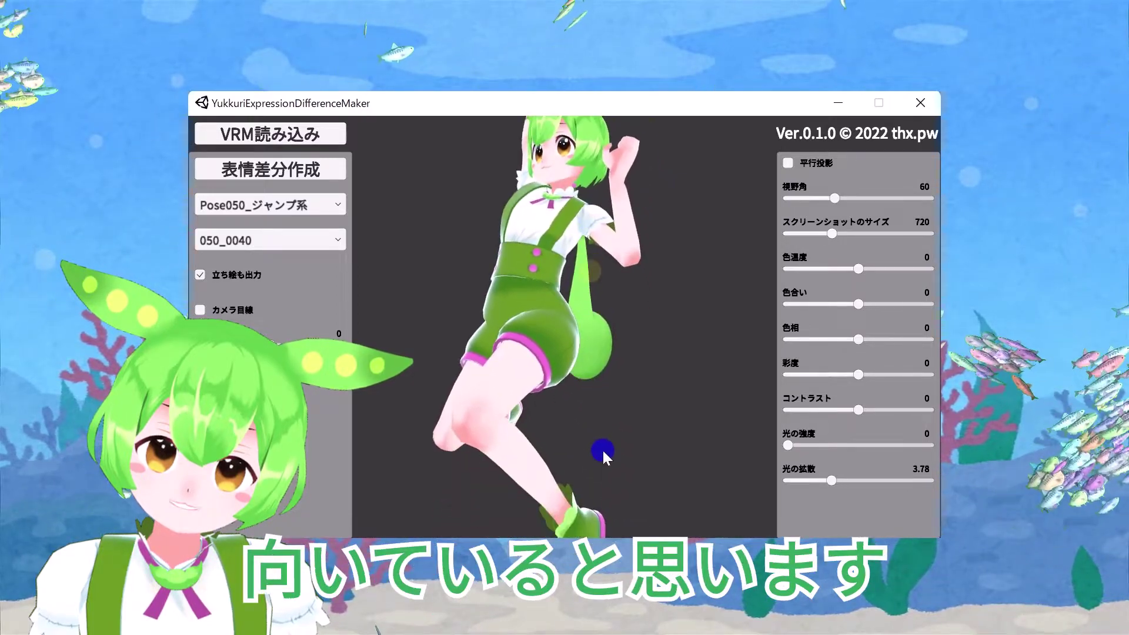
- Set field of view to 61, re-enable 平行投影, and reframe the whole jumping model
drag(834, 198, 849, 200)
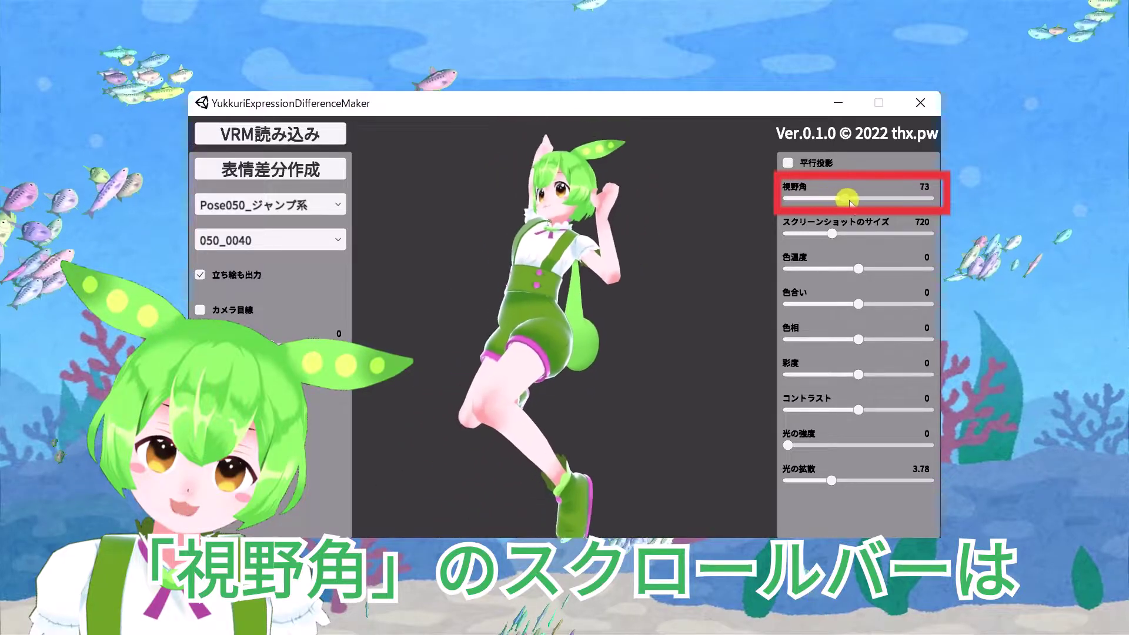
drag(849, 201, 835, 213)
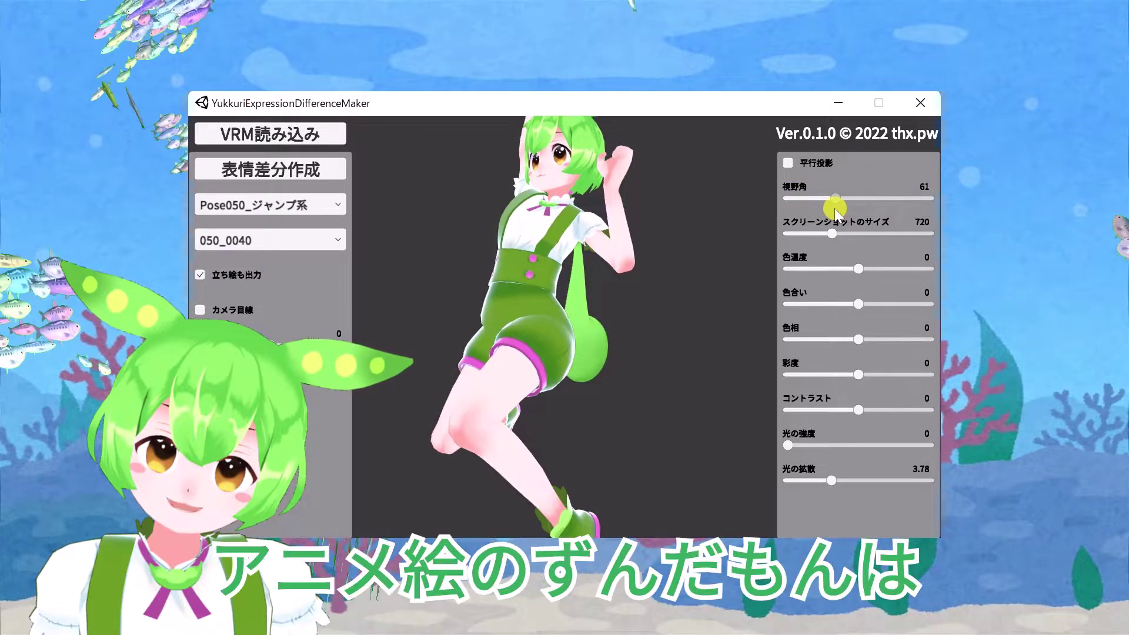
click(788, 163)
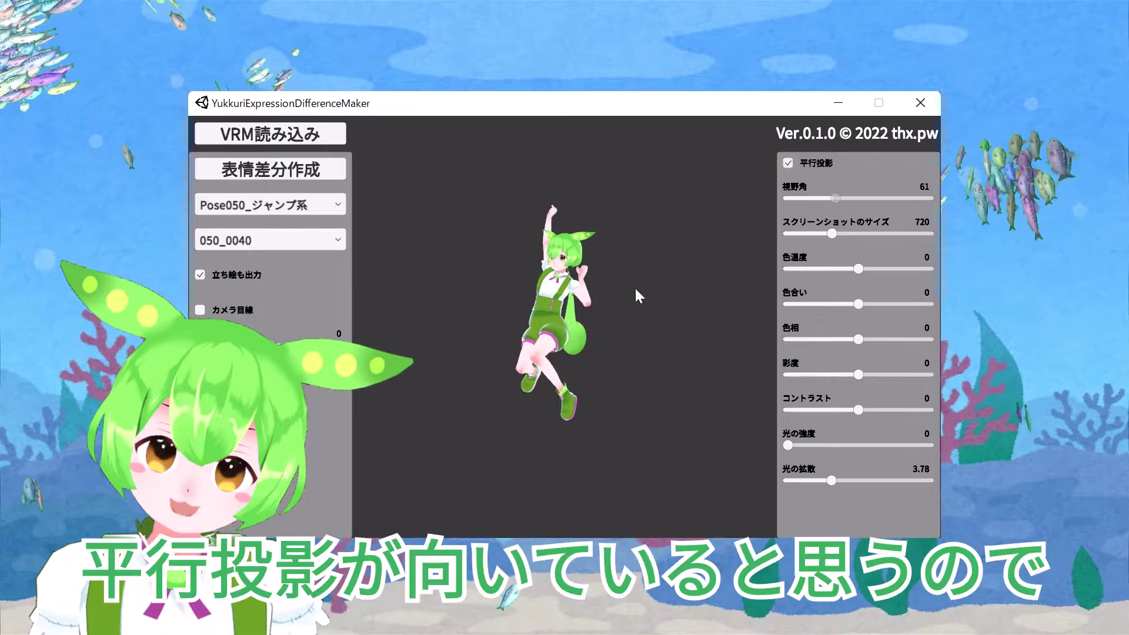
scroll(552, 367, up, 3)
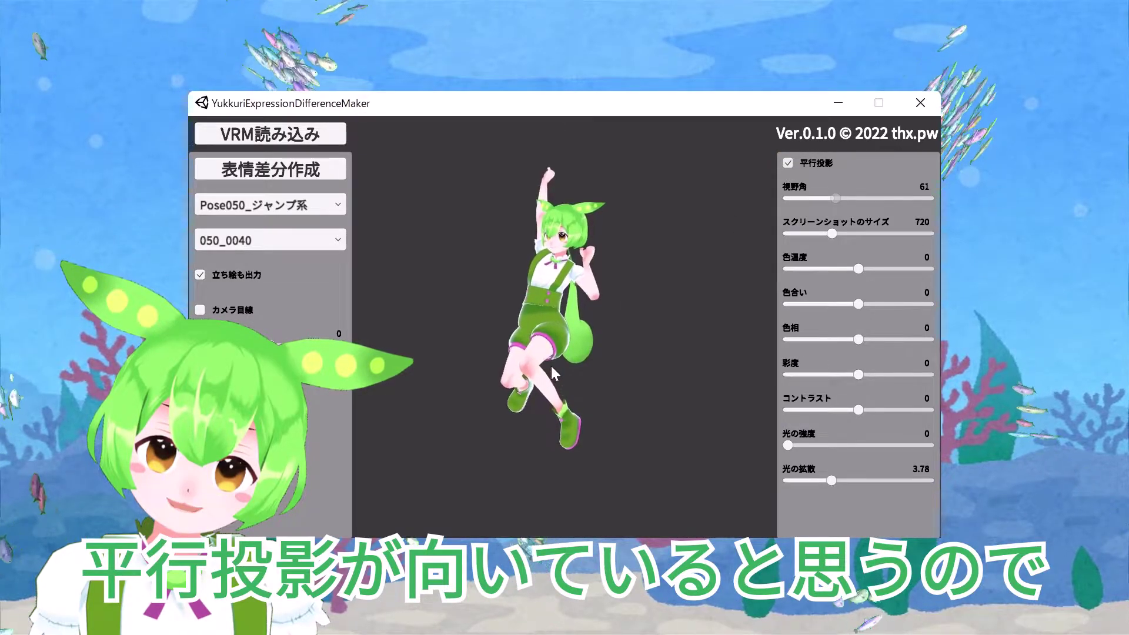
scroll(551, 366, up, 2)
scroll(606, 351, up, 2)
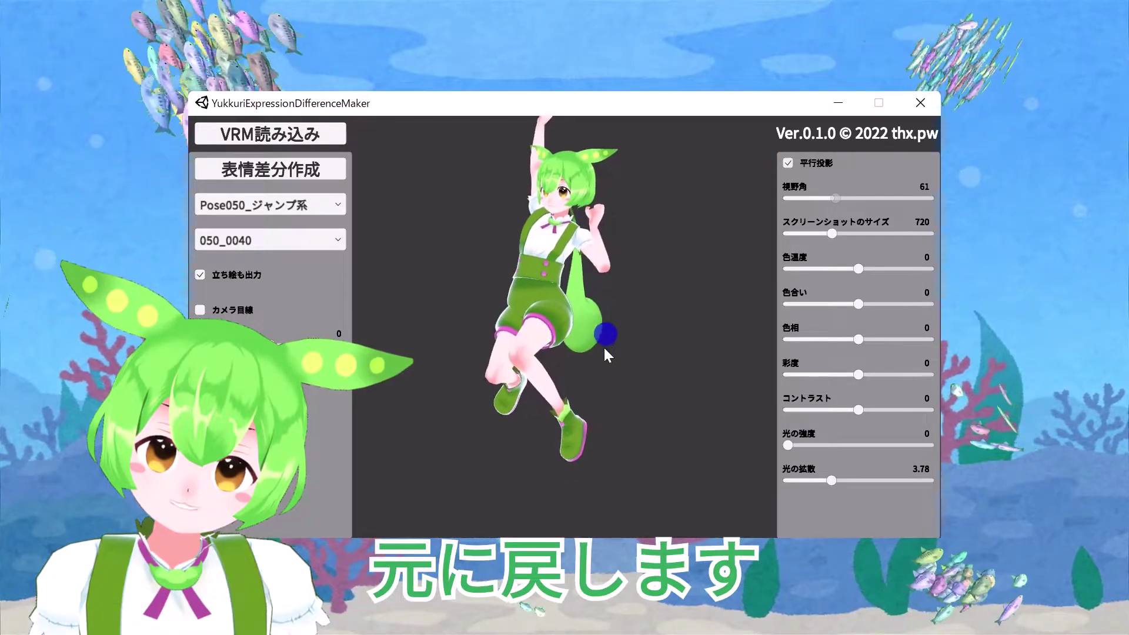
drag(605, 352, 601, 210)
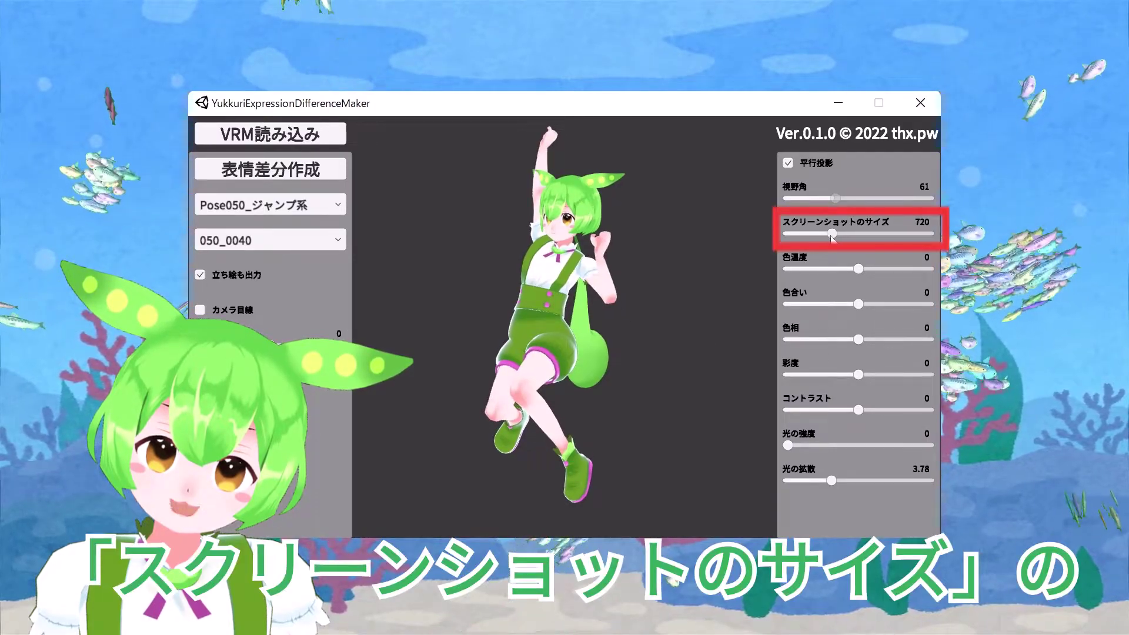
- Try the screenshot size at its minimum 200, then raise it to 1080
drag(831, 234, 817, 234)
drag(804, 234, 786, 234)
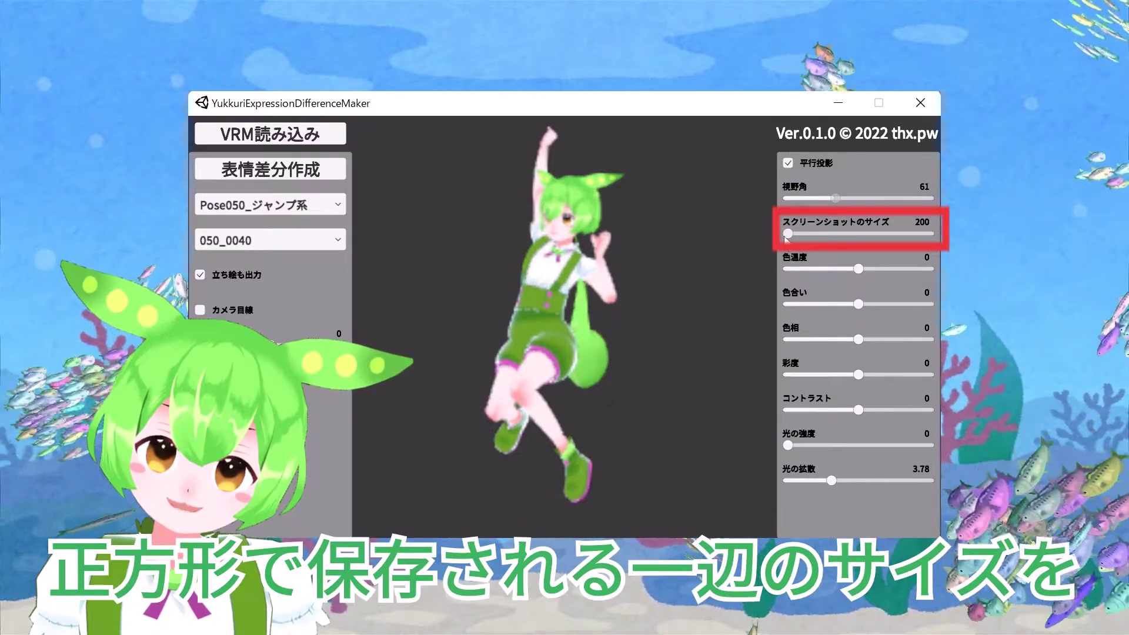
mouse_move(787, 234)
mouse_down()
mouse_move(836, 249)
mouse_move(859, 237)
mouse_up()
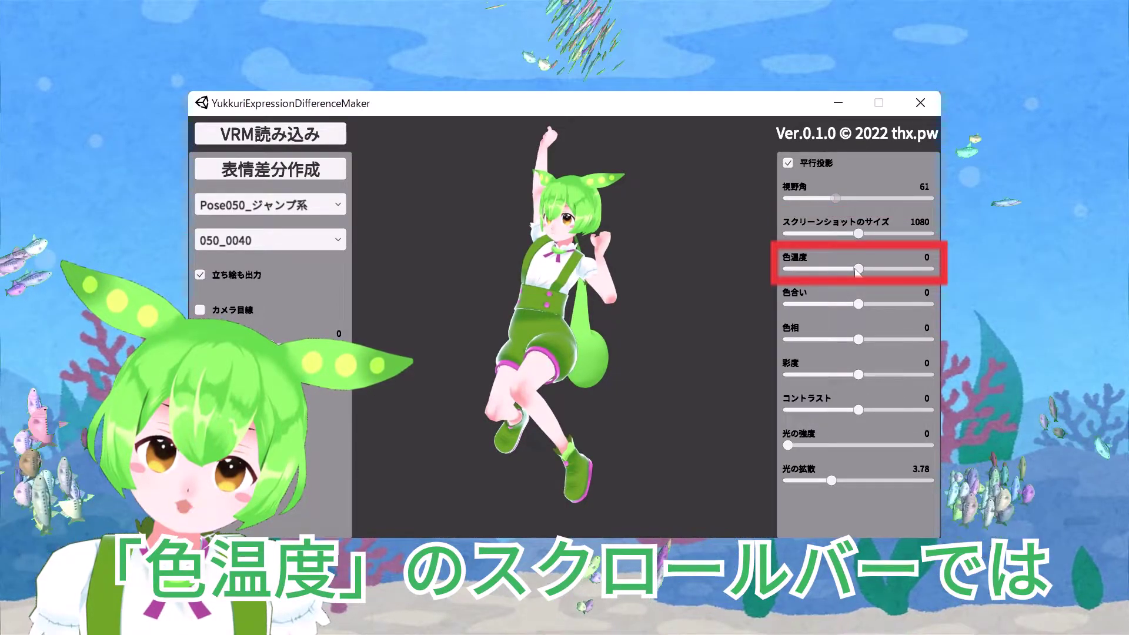
- Trial colour temperature, tint, hue, saturation and contrast, ending with hue -1, light intensity 20, more diffusion
mouse_move(858, 269)
mouse_down()
mouse_move(794, 270)
mouse_move(903, 270)
mouse_up()
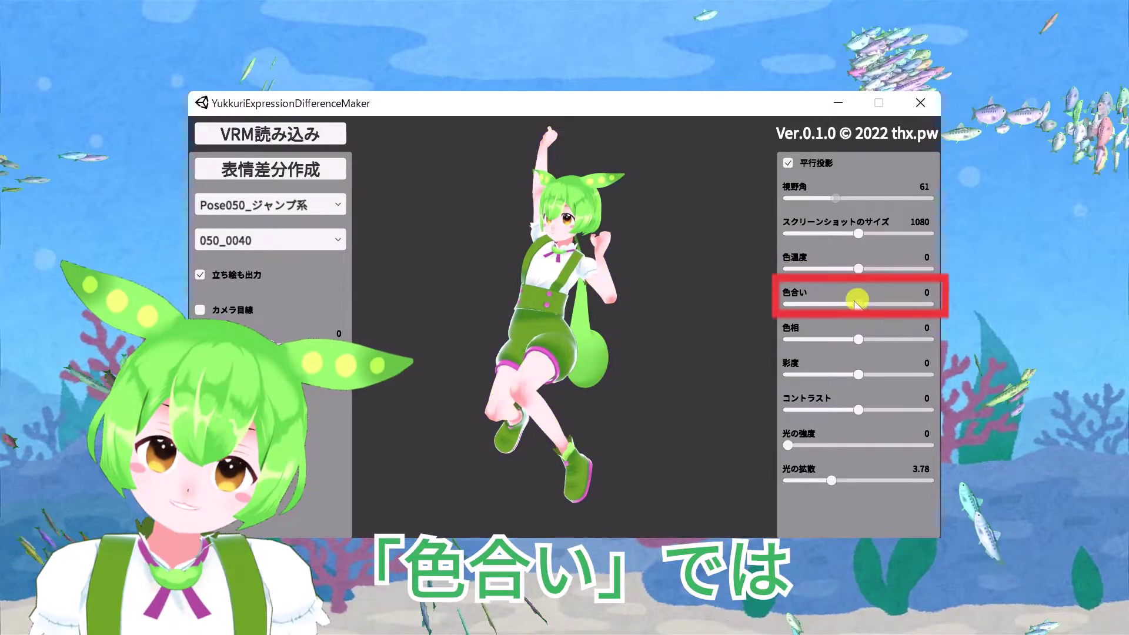
mouse_move(858, 303)
mouse_down()
mouse_move(793, 302)
mouse_move(876, 302)
mouse_move(859, 299)
mouse_up()
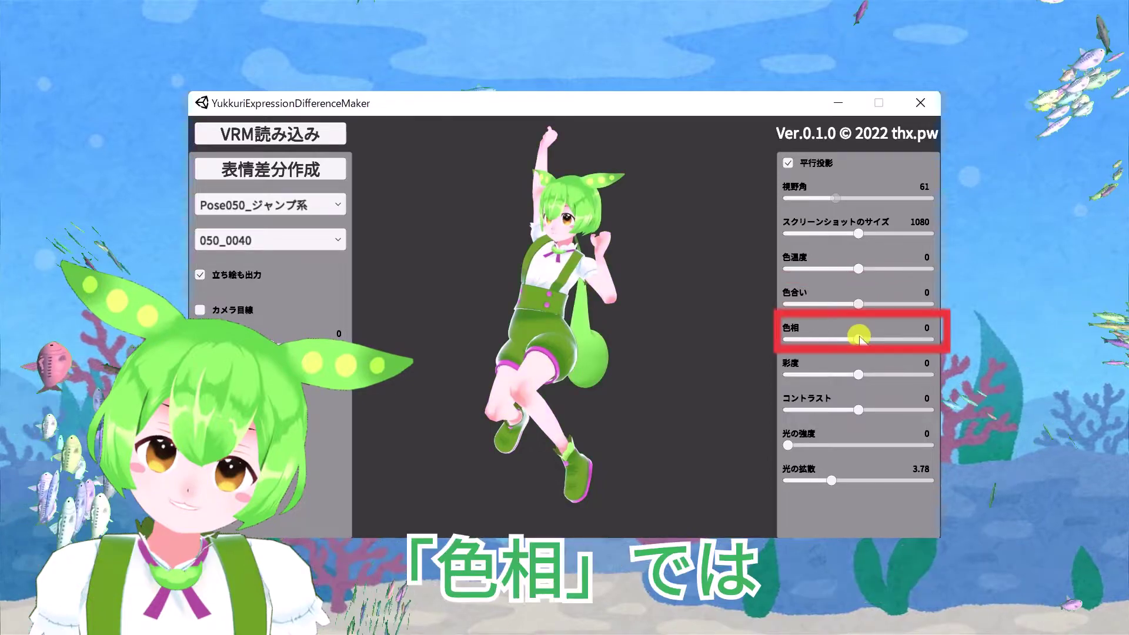
mouse_move(858, 339)
mouse_down()
mouse_move(792, 339)
mouse_move(891, 339)
mouse_up()
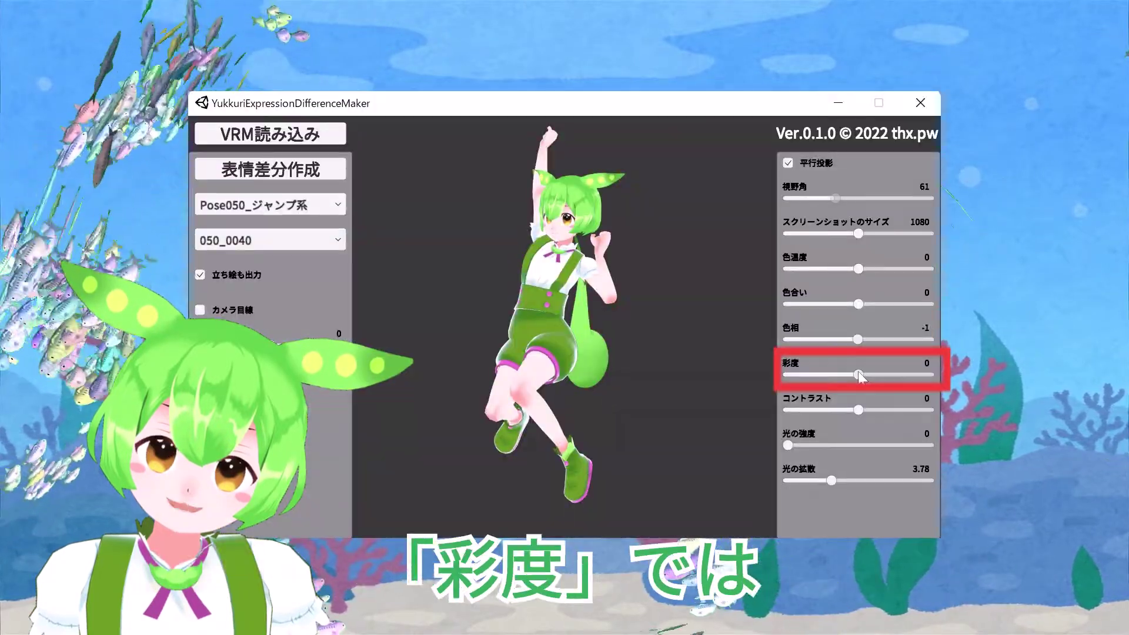
mouse_move(858, 372)
mouse_down()
mouse_move(790, 372)
mouse_move(867, 375)
mouse_move(911, 393)
mouse_up()
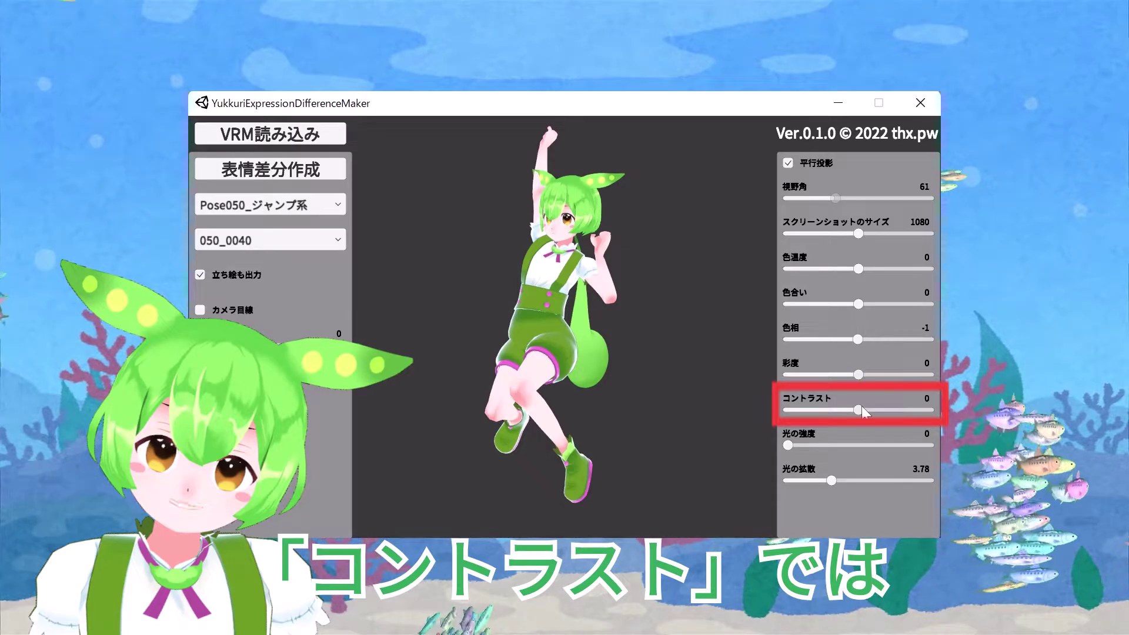
mouse_move(859, 409)
mouse_down()
mouse_move(789, 410)
mouse_move(924, 409)
mouse_move(858, 410)
mouse_up()
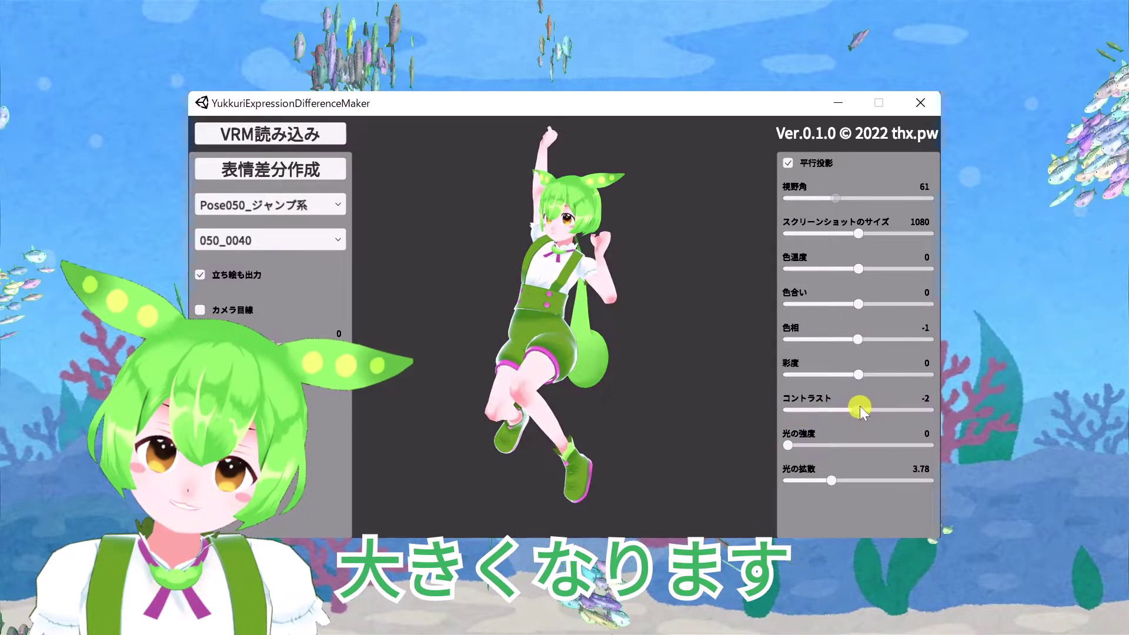
drag(788, 445, 930, 445)
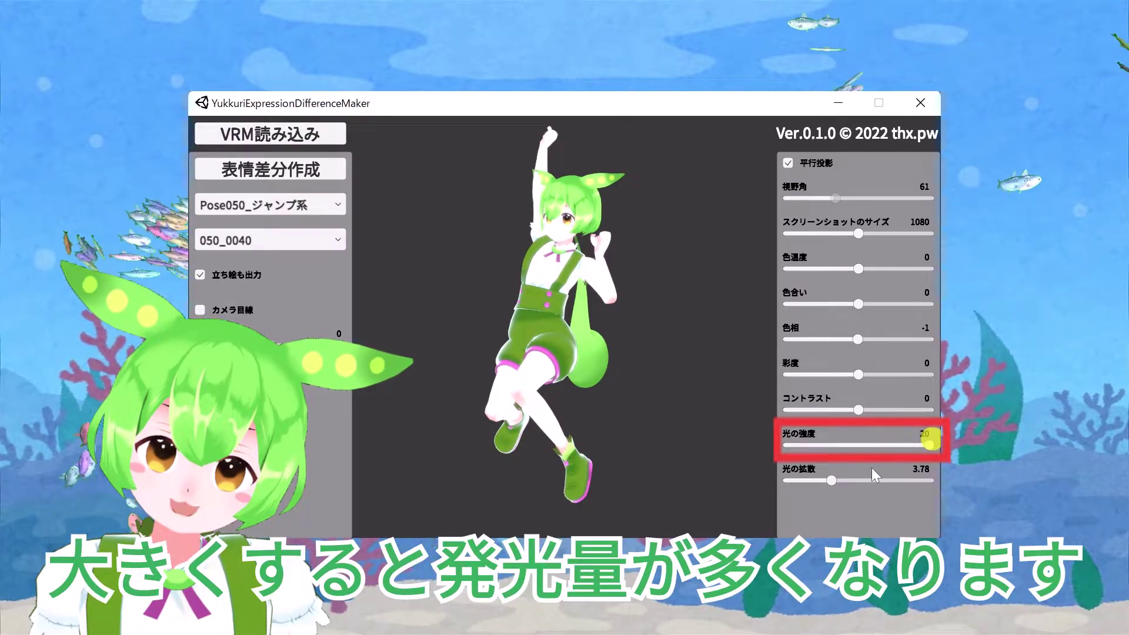
mouse_move(829, 480)
mouse_down()
mouse_move(911, 480)
mouse_move(864, 480)
mouse_up()
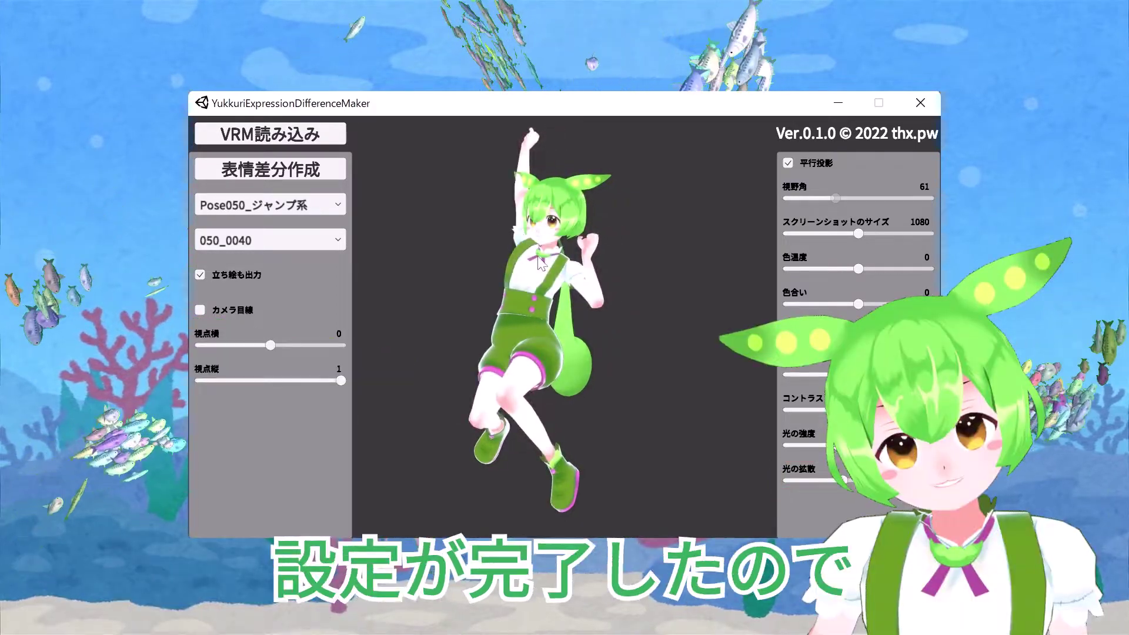
- Generate the expression-difference images, then close the expression-difference maker
click(327, 174)
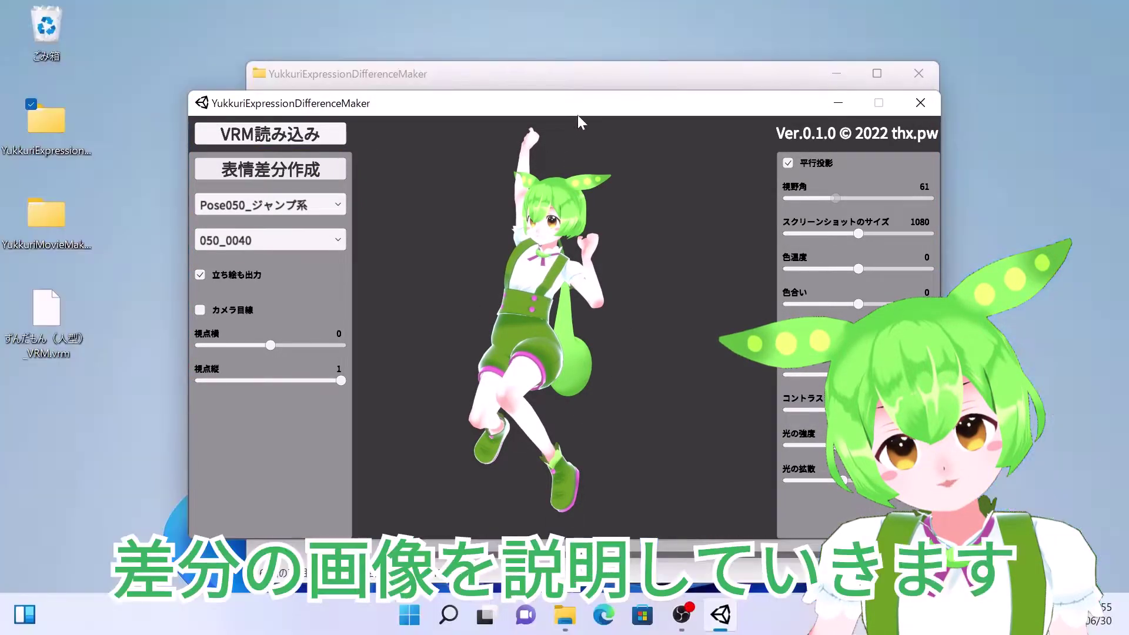
drag(578, 111, 558, 129)
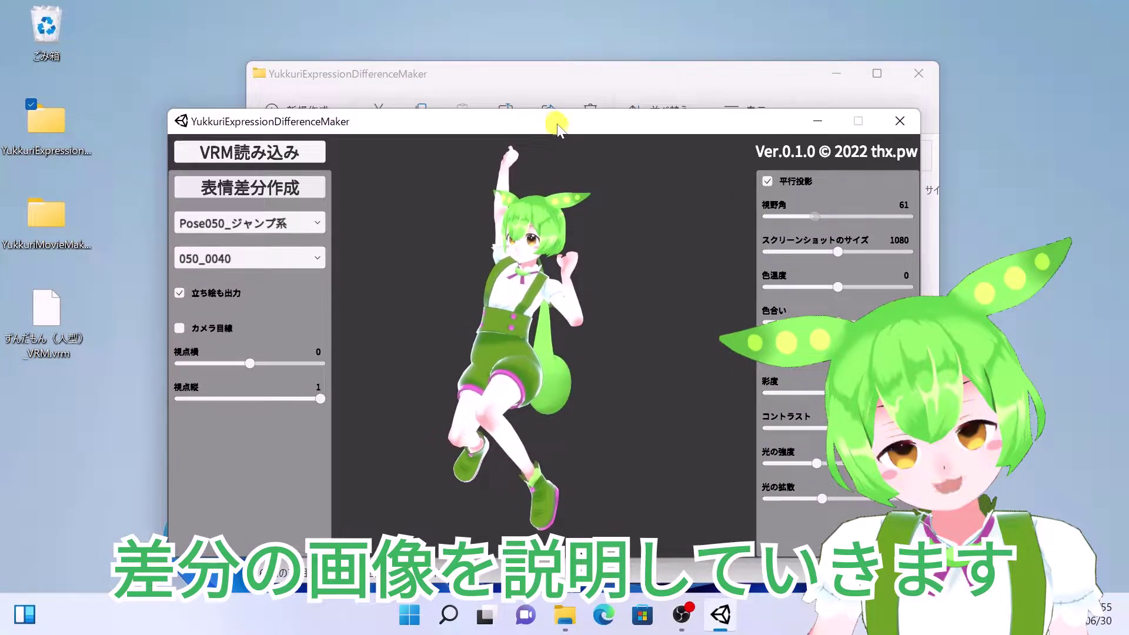
click(888, 127)
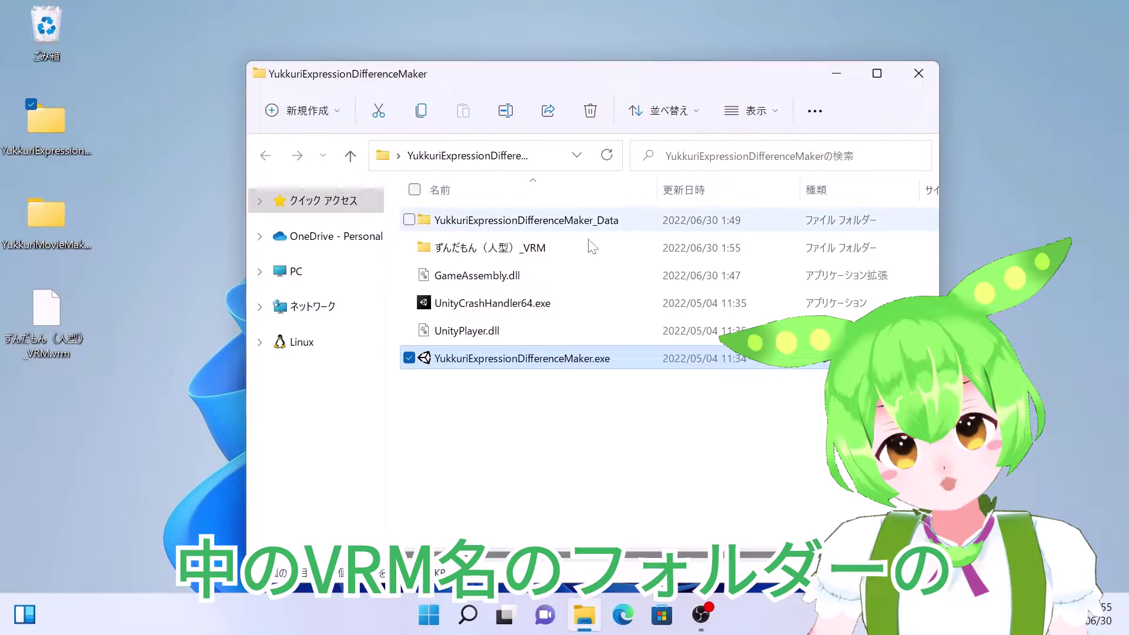
- Open ずんだもん（人型）_VRM, then the newest Pose050 folder and its スクリーンショット subfolder
double_click(517, 248)
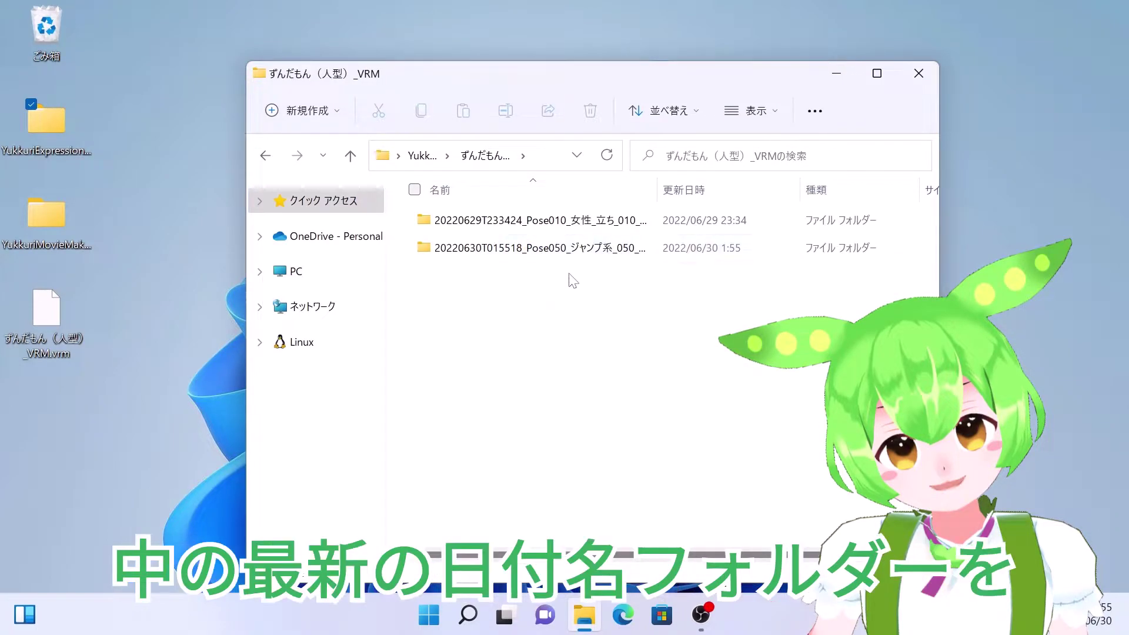
double_click(559, 250)
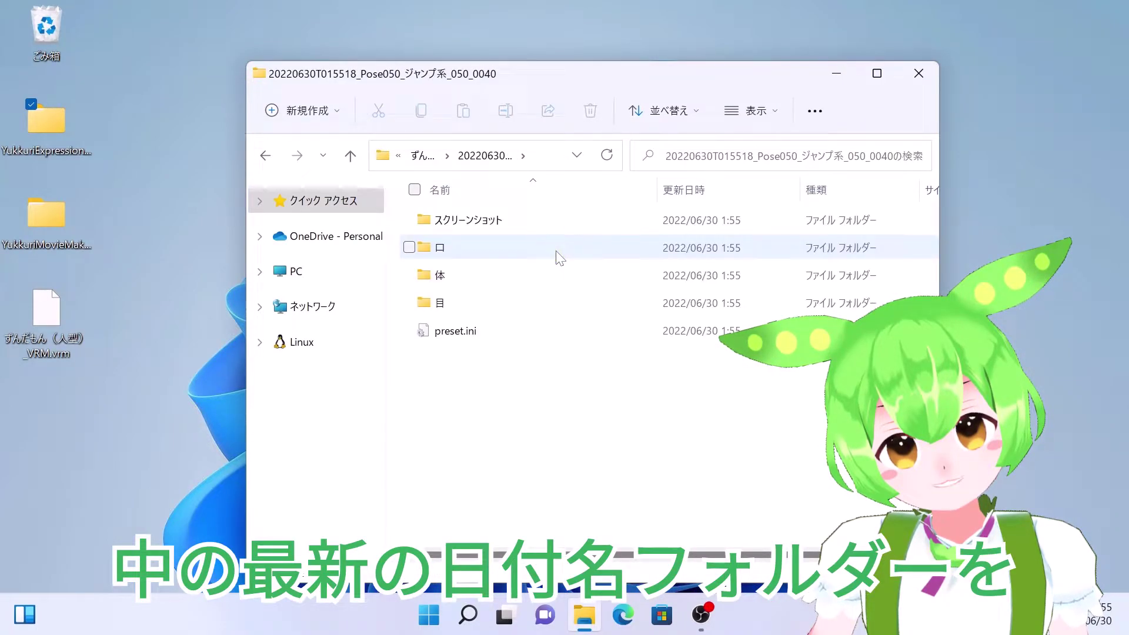
double_click(449, 221)
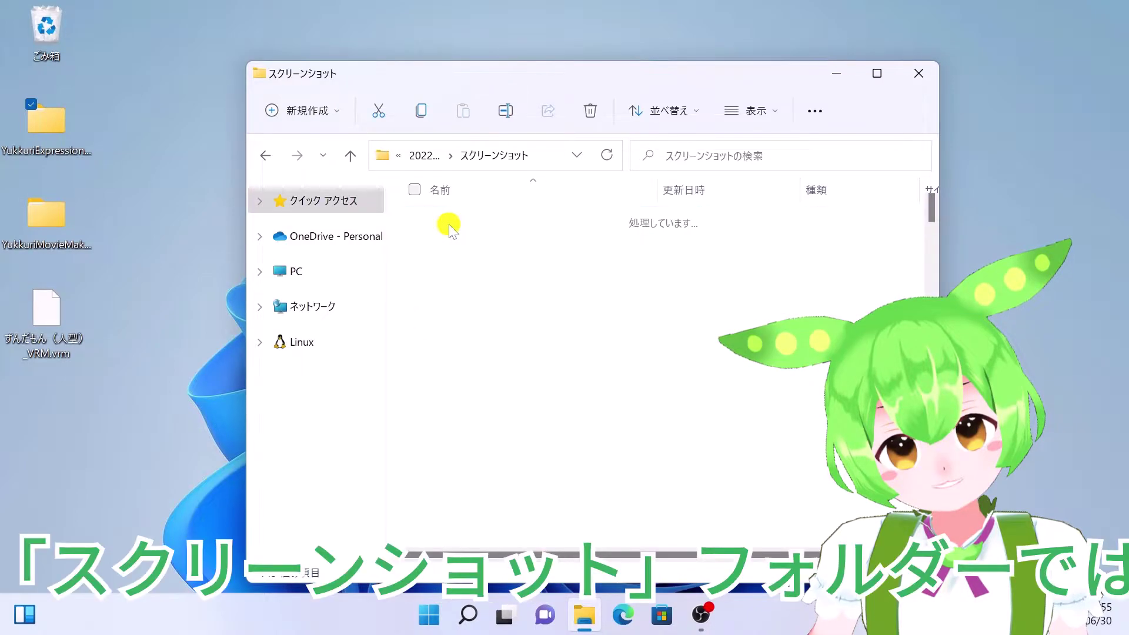
- Check Angry_A.png's properties details to confirm it is 1080 x 1080 pixels
click(449, 242)
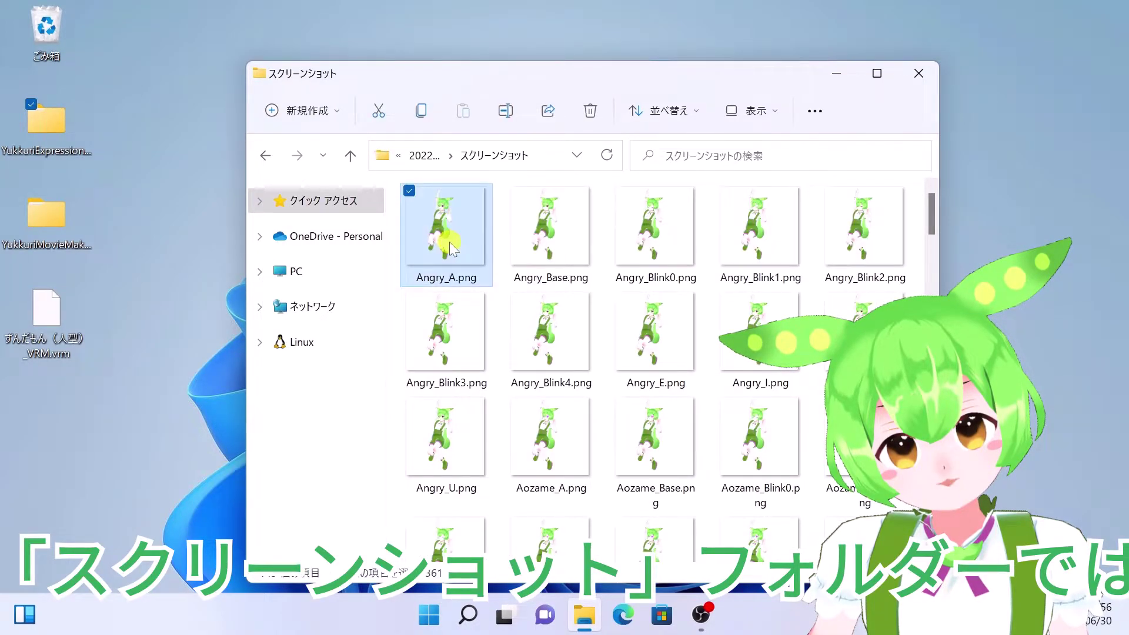
right_click(452, 249)
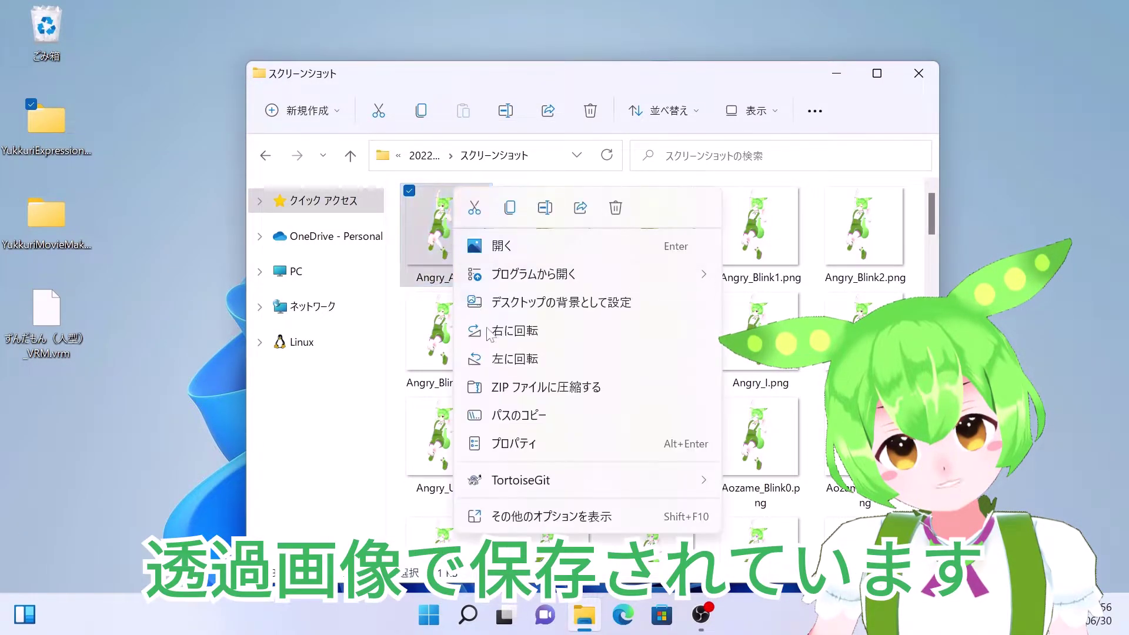
click(551, 453)
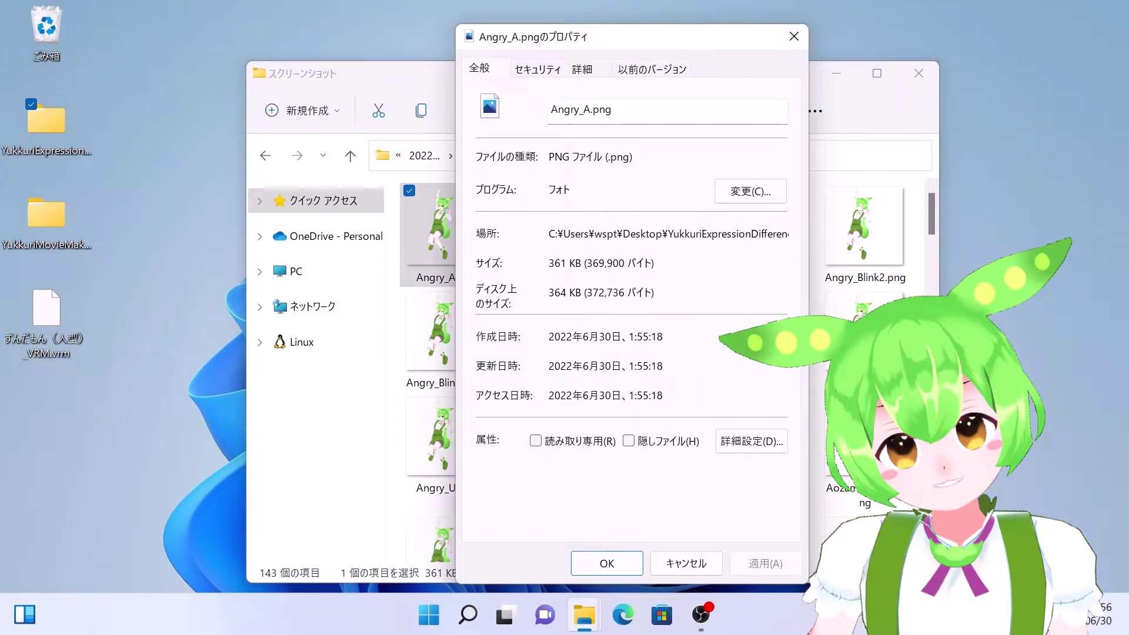
click(593, 76)
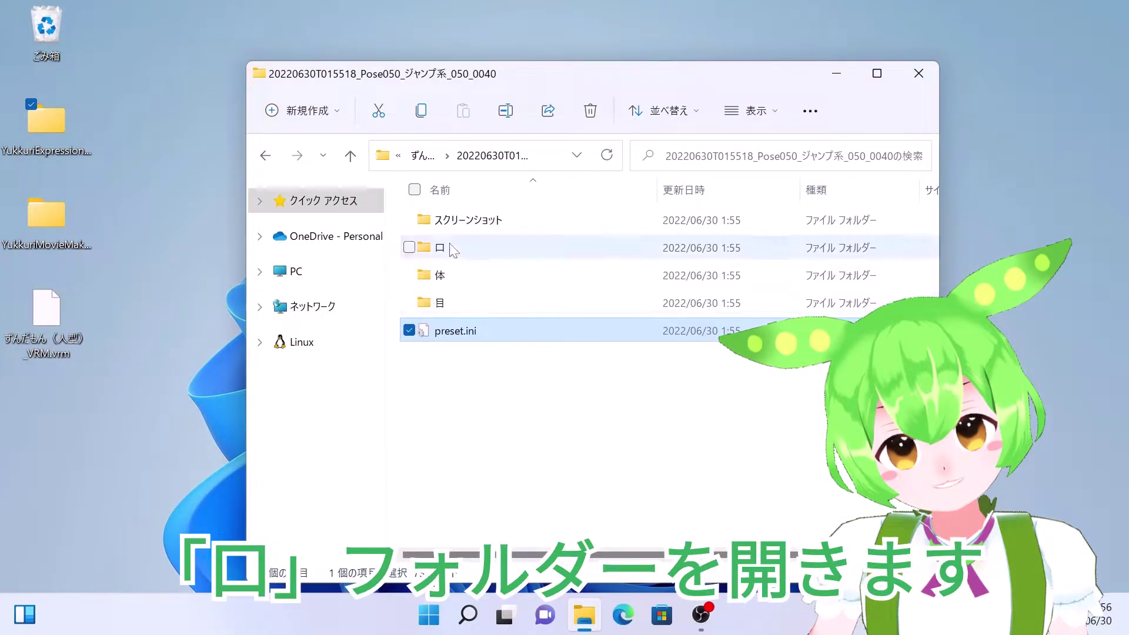
- Open the 口 folder and browse the mouth images in Photos
double_click(450, 247)
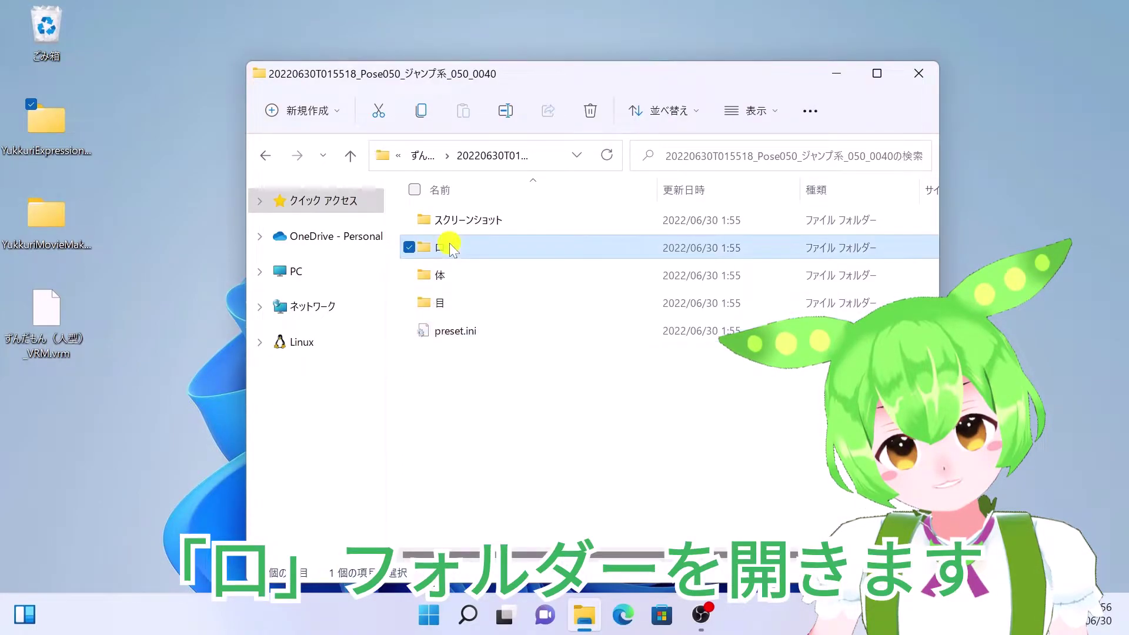
scroll(574, 363, down, 5)
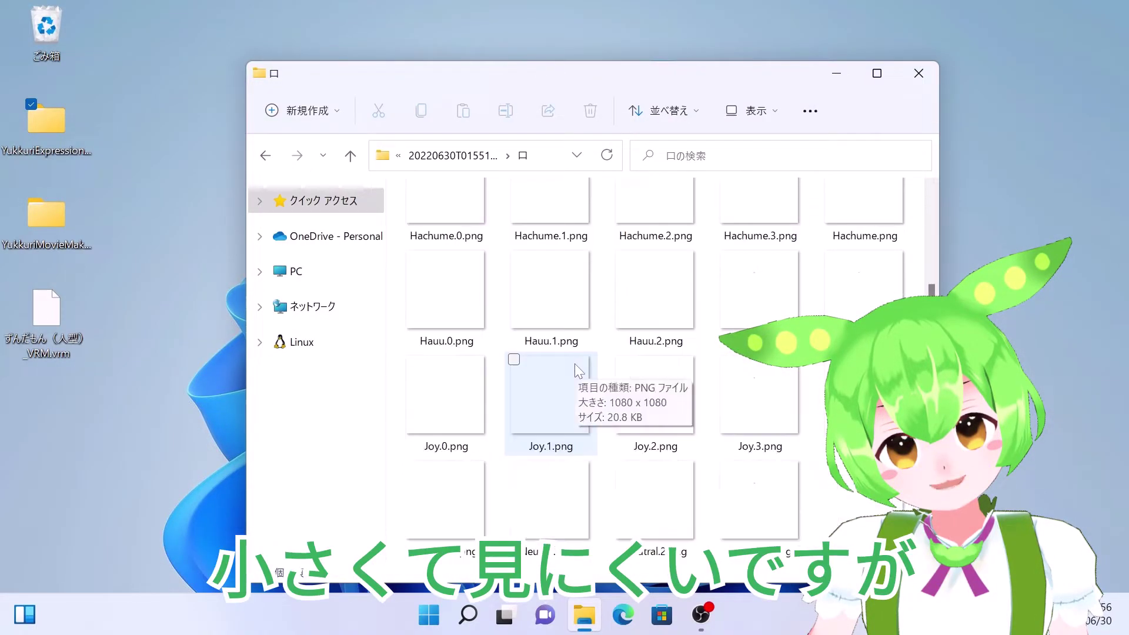
scroll(574, 363, down, 5)
scroll(574, 363, down, 3)
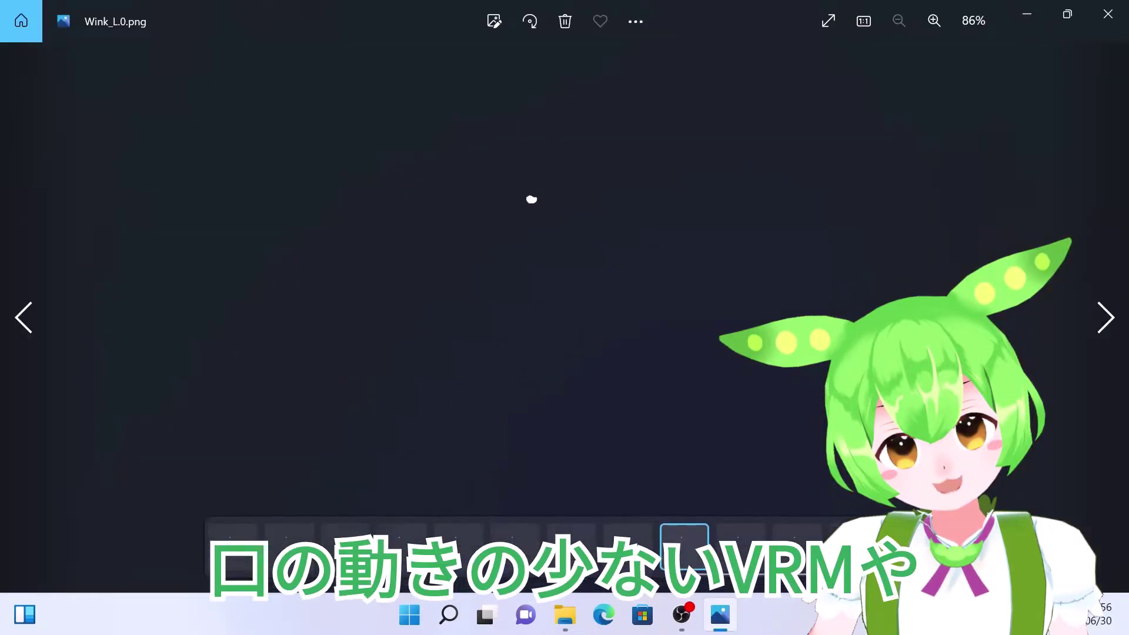
click(1114, 315)
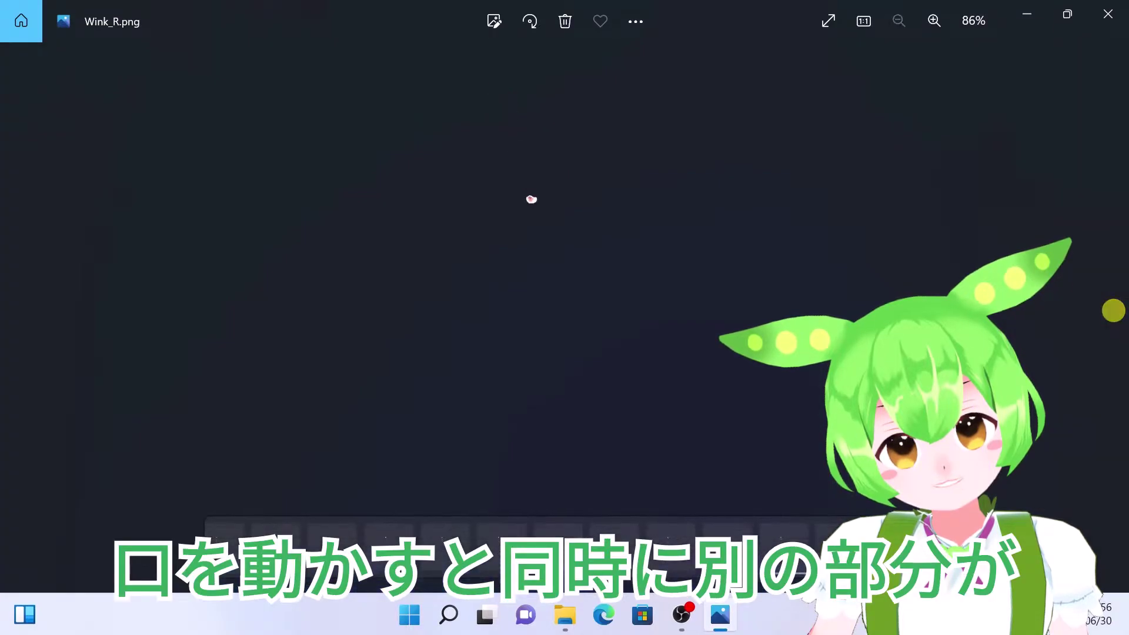
click(1105, 18)
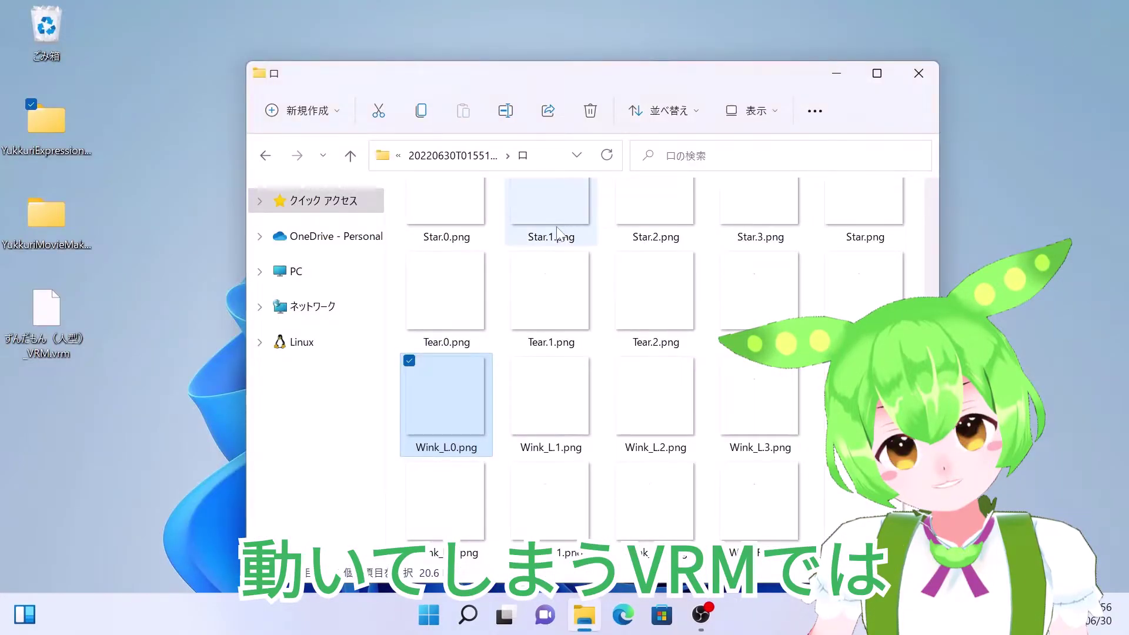
- Return to the Pose050 output folder and open the 目 eye-image folder
click(473, 157)
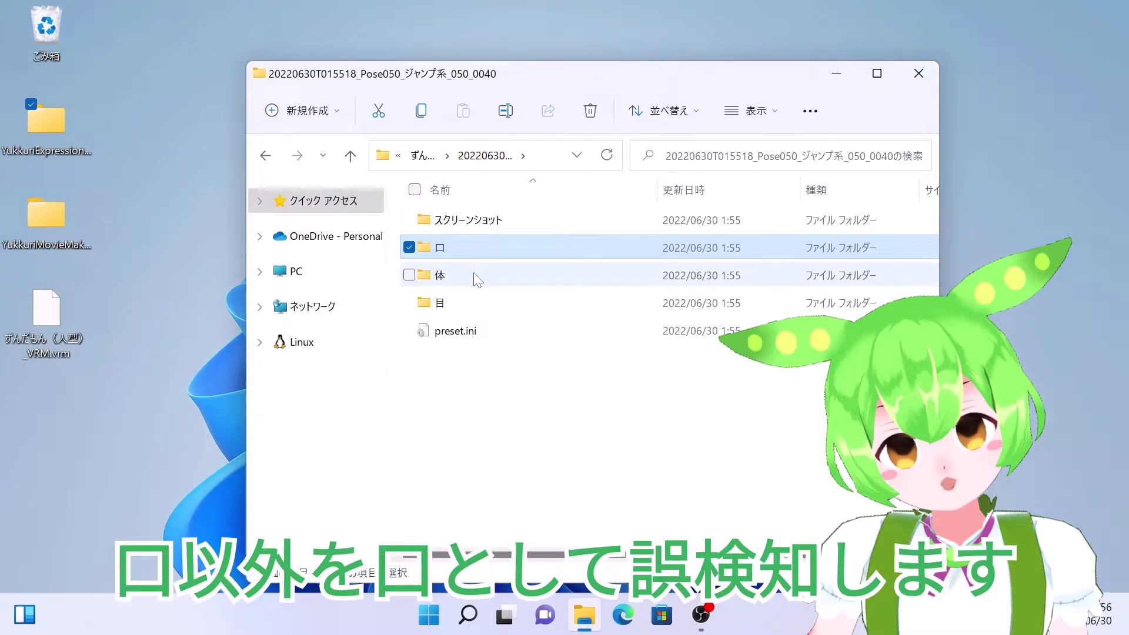
click(474, 275)
double_click(466, 302)
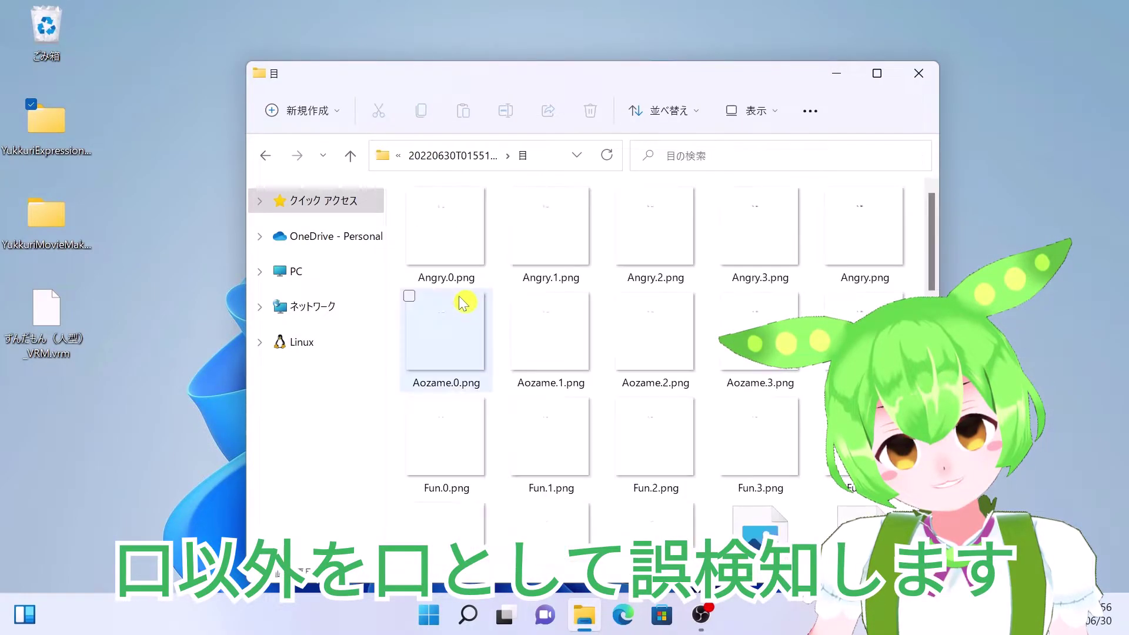
- Browse the eye images from Angry.0.png through Wink_R.png in Photos, then close the viewer
double_click(437, 238)
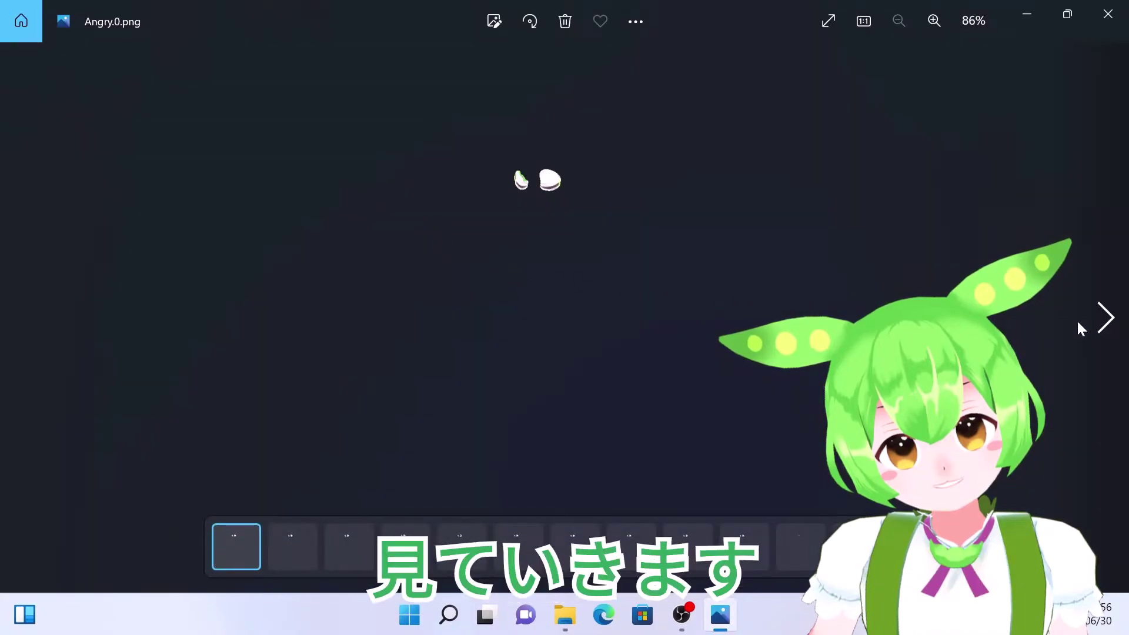
click(1105, 317)
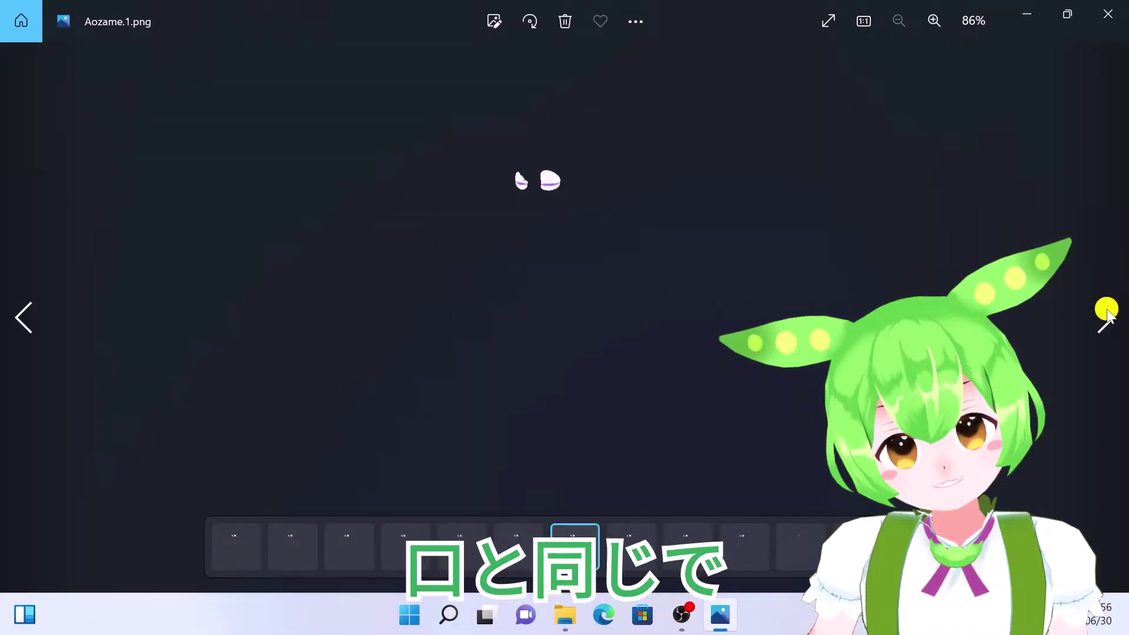
click(1104, 316)
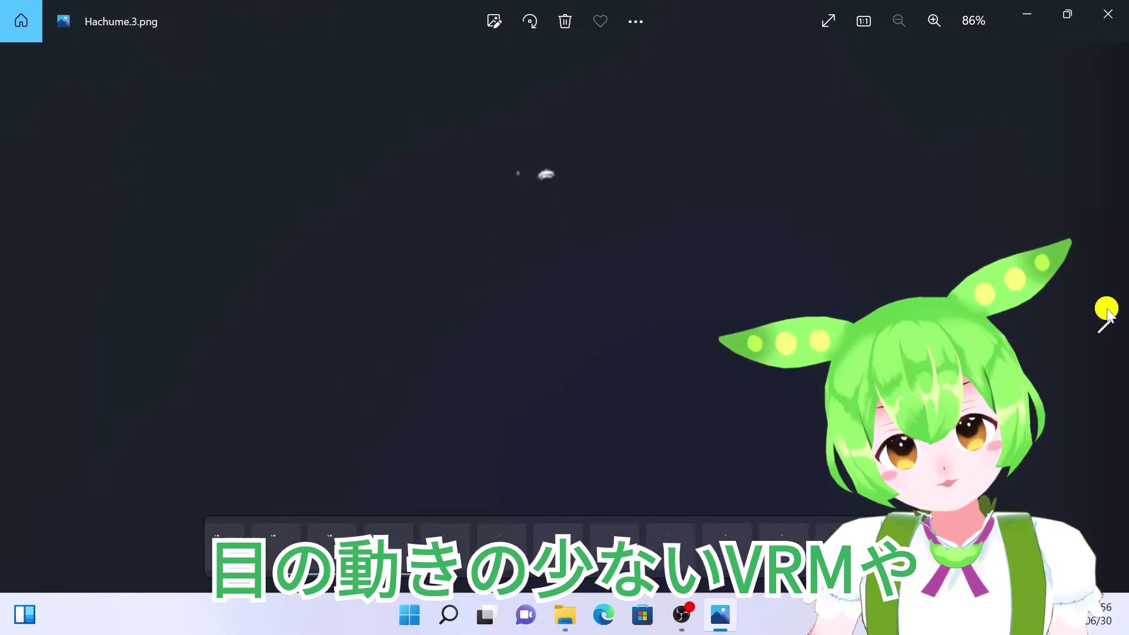
click(1105, 317)
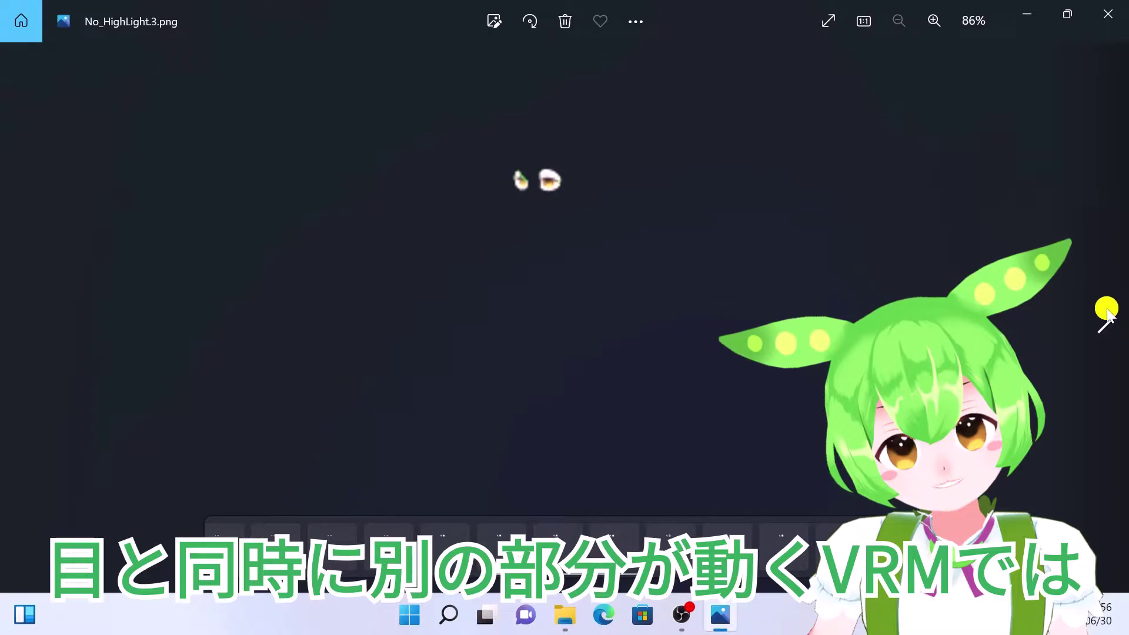
click(1107, 318)
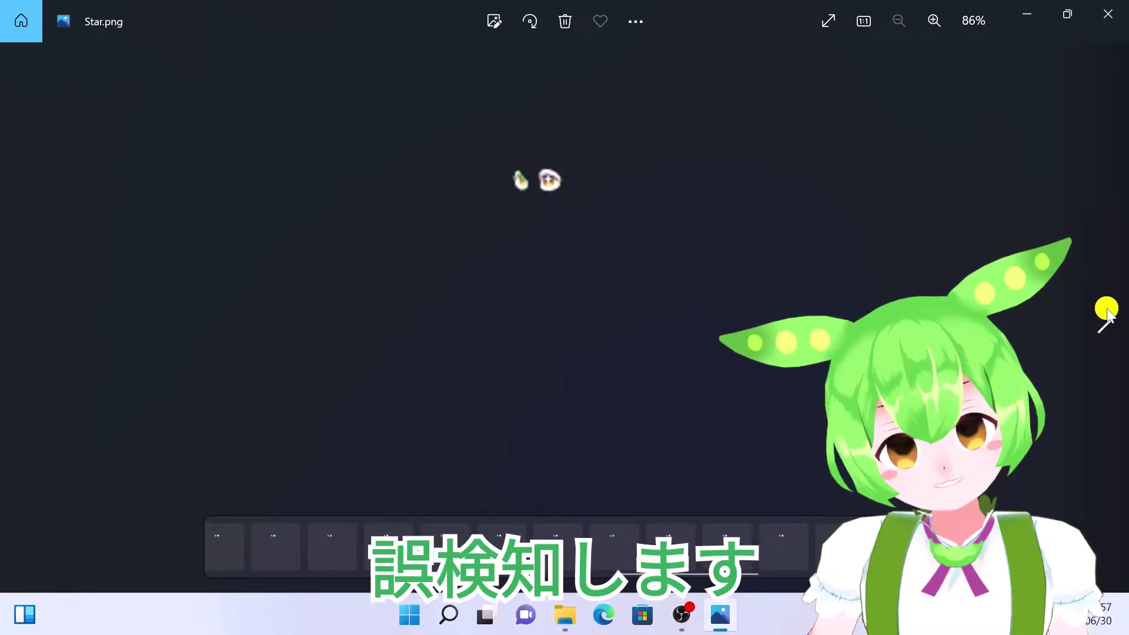
click(1107, 318)
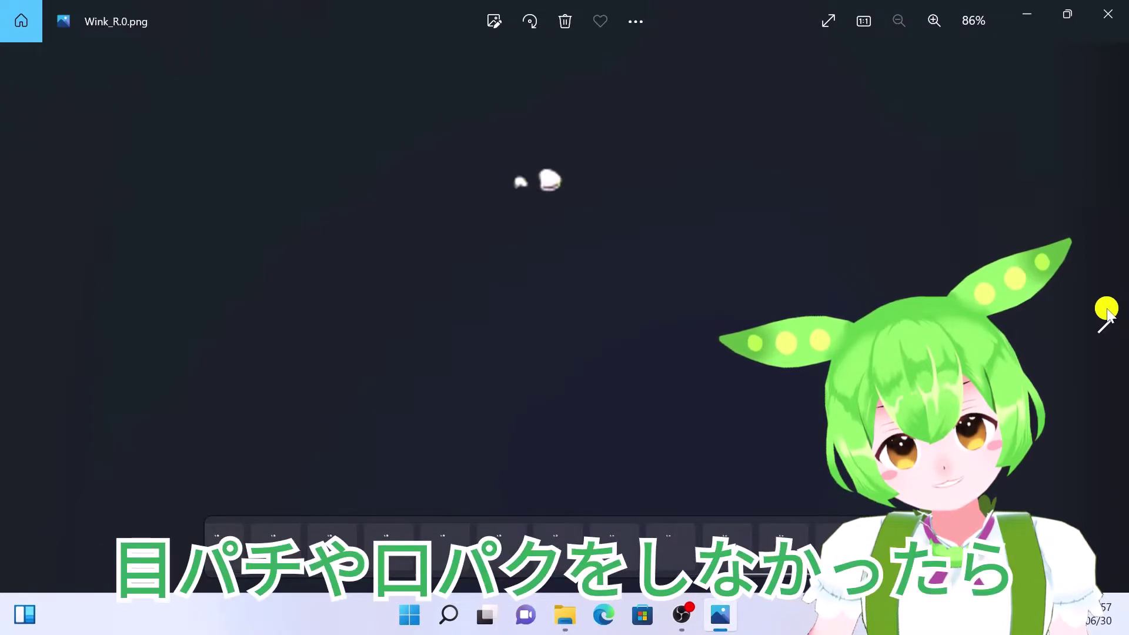
click(1107, 317)
scroll(1108, 311, up, 1)
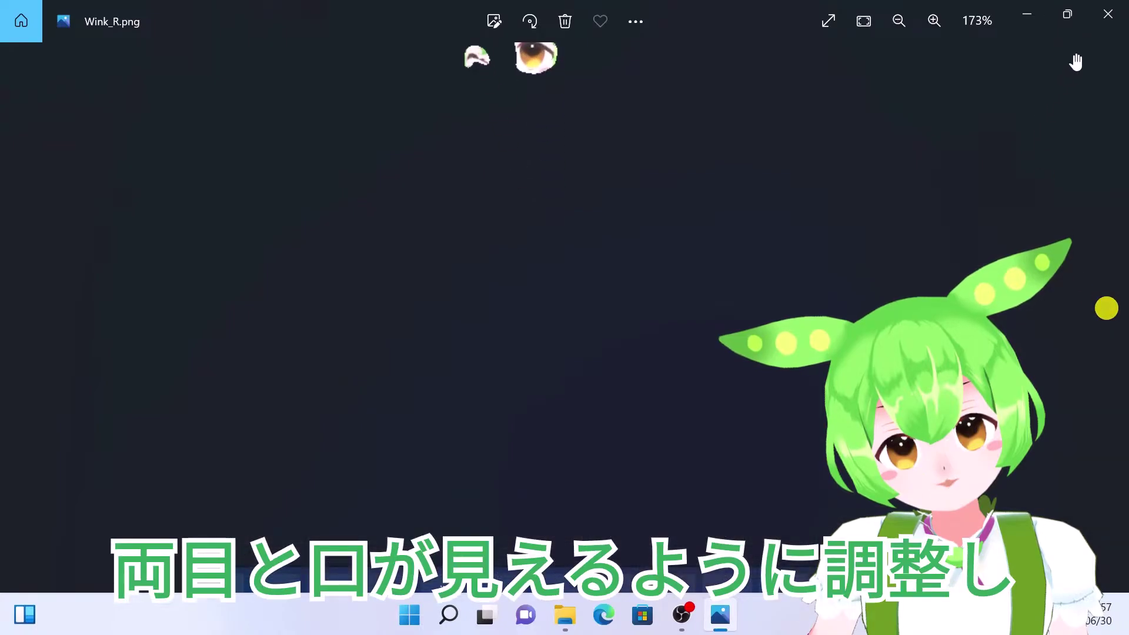
click(1107, 15)
- Go to the desktop YukkuriMovieMaker4 folder and launch YukkuriMovieMaker.exe
click(442, 156)
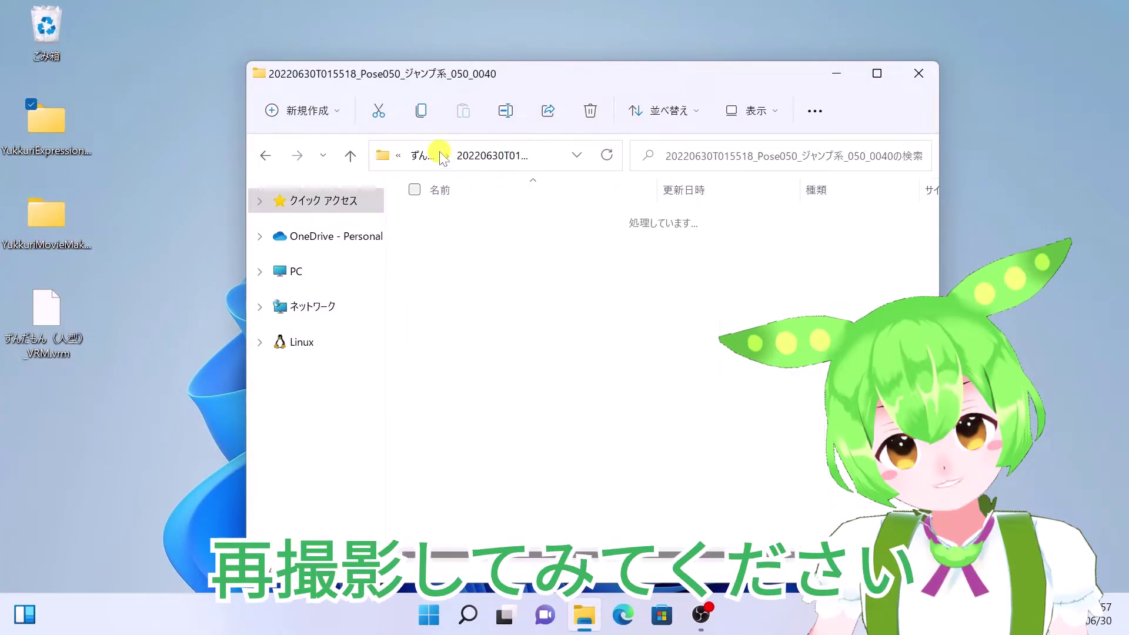
click(415, 158)
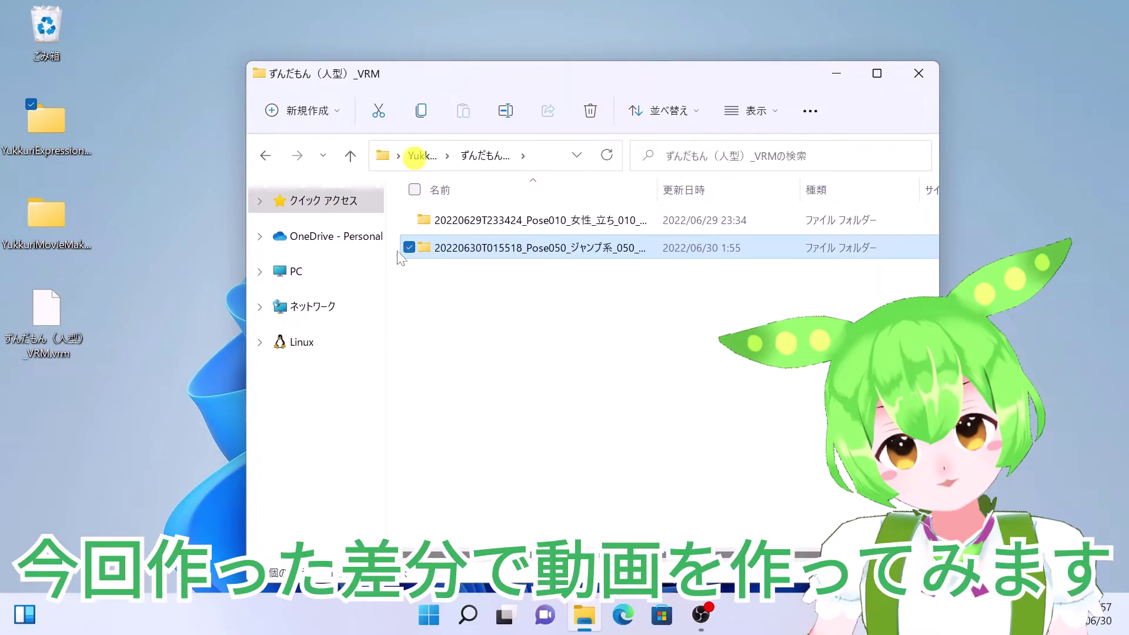
click(47, 218)
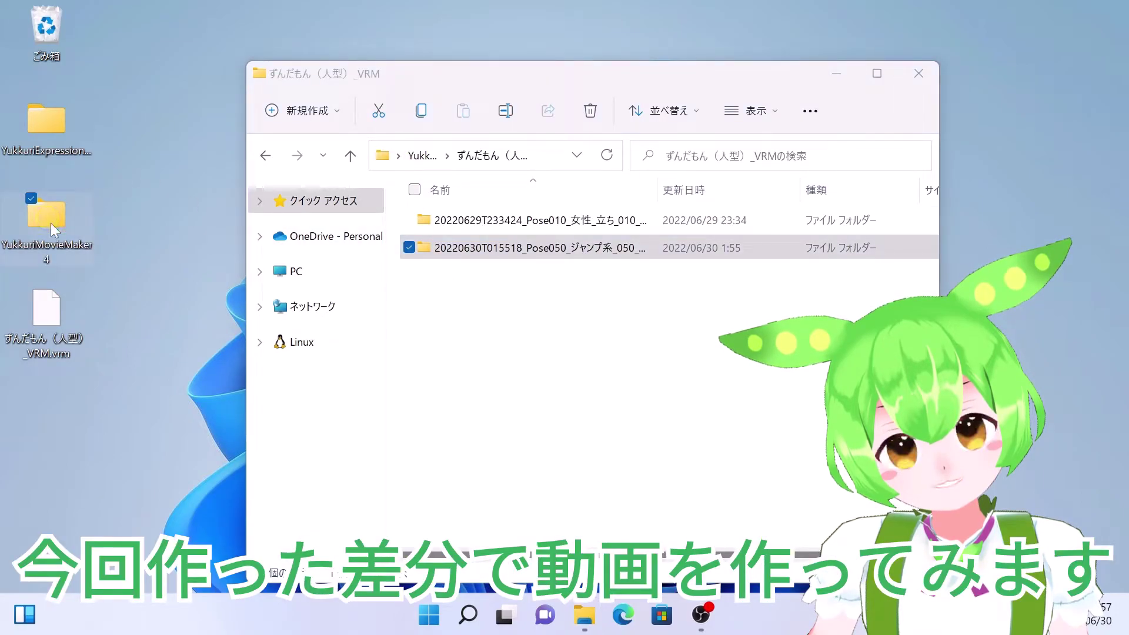
double_click(52, 223)
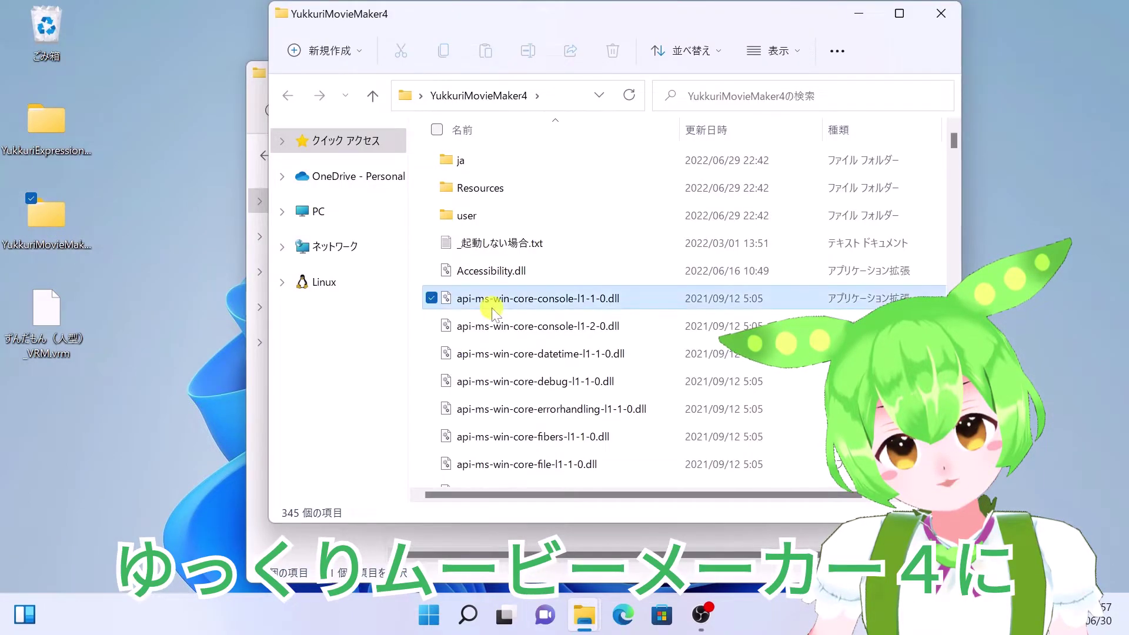
key(y)
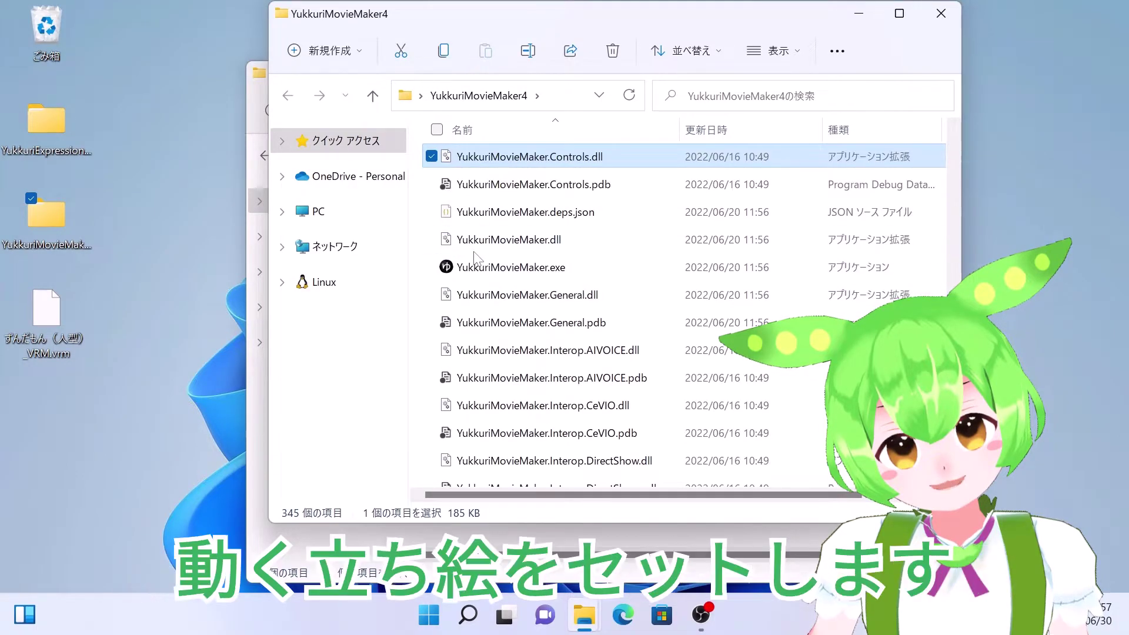
click(467, 271)
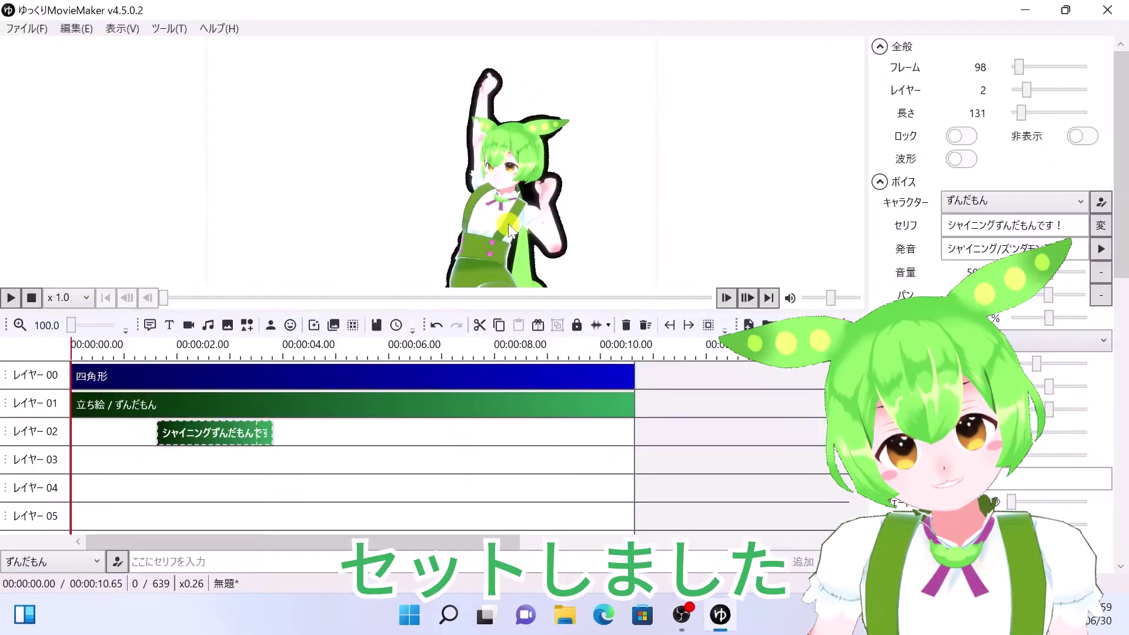
- Place the playhead near 0 seconds to preview Zundamon saying シャイニングずんだもんです！
click(116, 496)
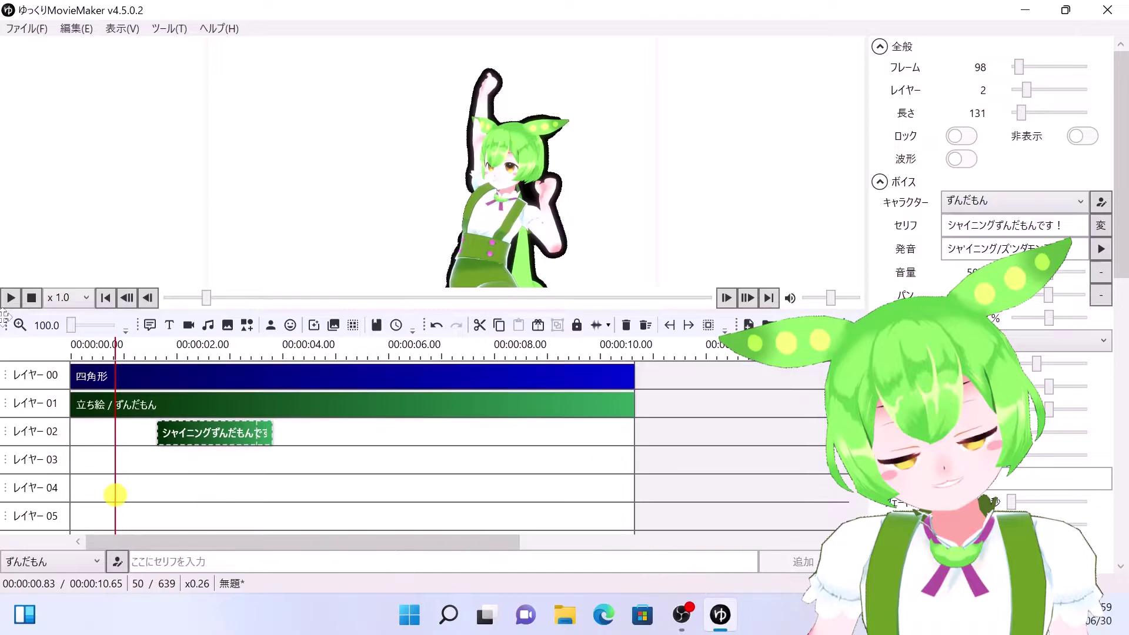